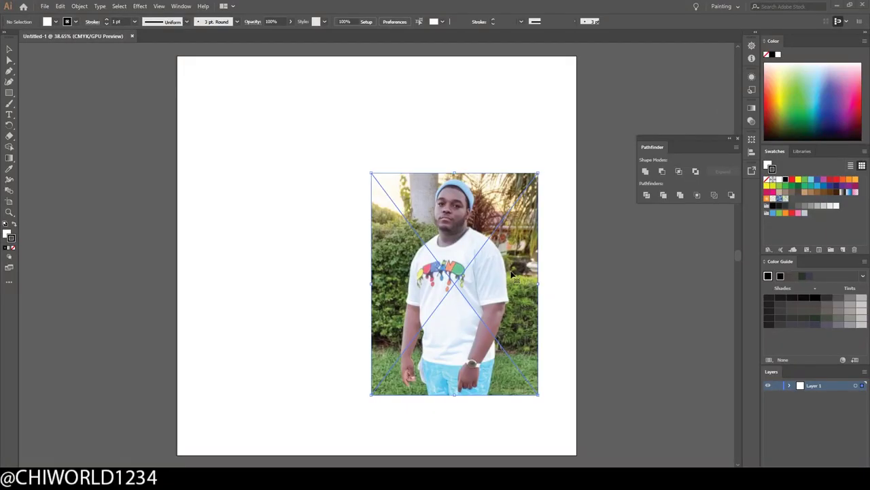
Position and enlarge the photo over the artboard, then trace the upper eyelids of both eyes
drag(449, 231, 548, 274)
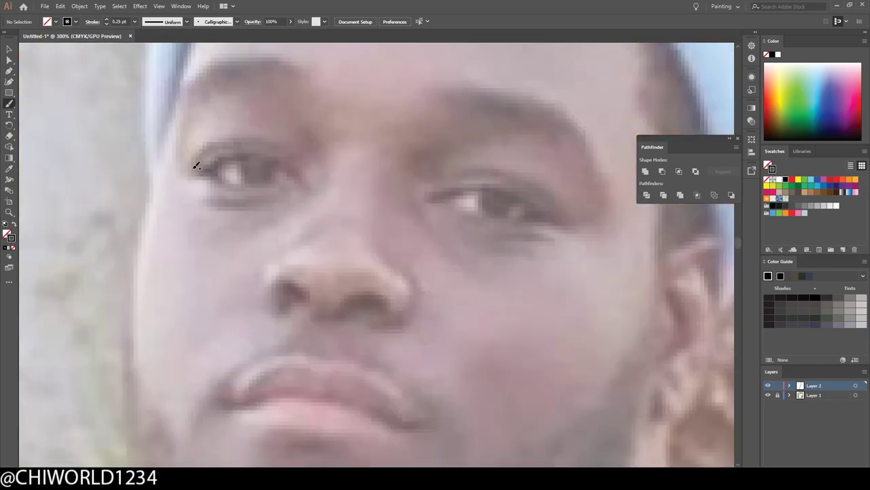
drag(466, 167, 556, 207)
drag(198, 160, 228, 144)
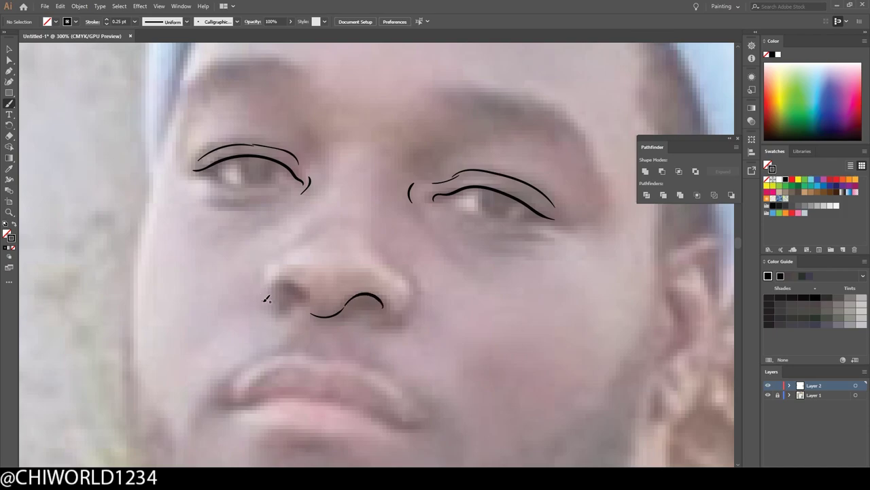
scroll(271, 284, up, 1)
Trace the nose: the curve under it, both nostrils and the bridge line
key(ctrl+z)
mouse_move(342, 314)
mouse_down()
mouse_move(307, 281)
mouse_move(311, 236)
mouse_up()
drag(428, 332, 471, 267)
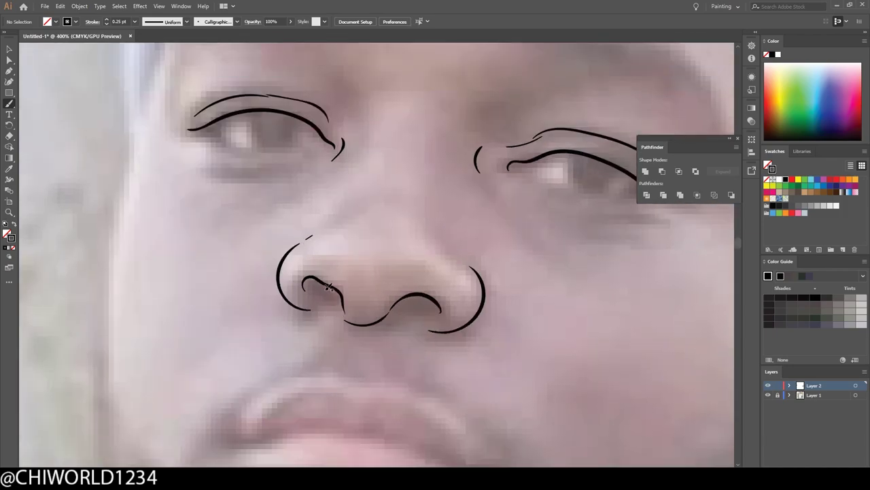
drag(328, 226, 338, 215)
key(ctrl+0)
scroll(270, 319, up, 5)
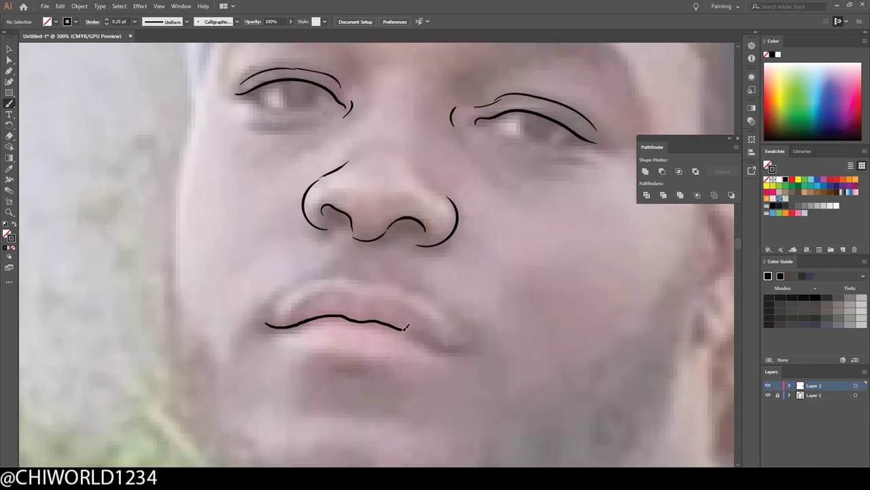
Trace the line between the lips and the top of the upper lip
drag(405, 327, 465, 347)
drag(266, 316, 457, 333)
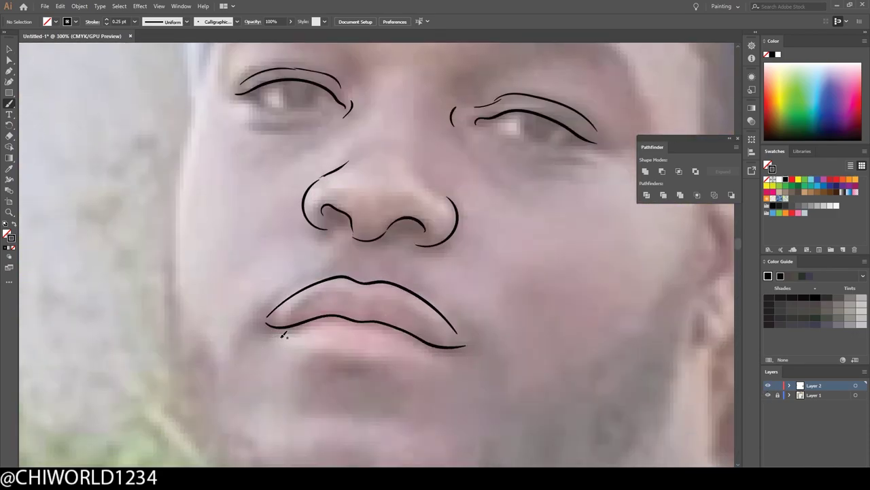
scroll(283, 333, down, 3)
scroll(524, 369, down, 2)
scroll(315, 381, up, 3)
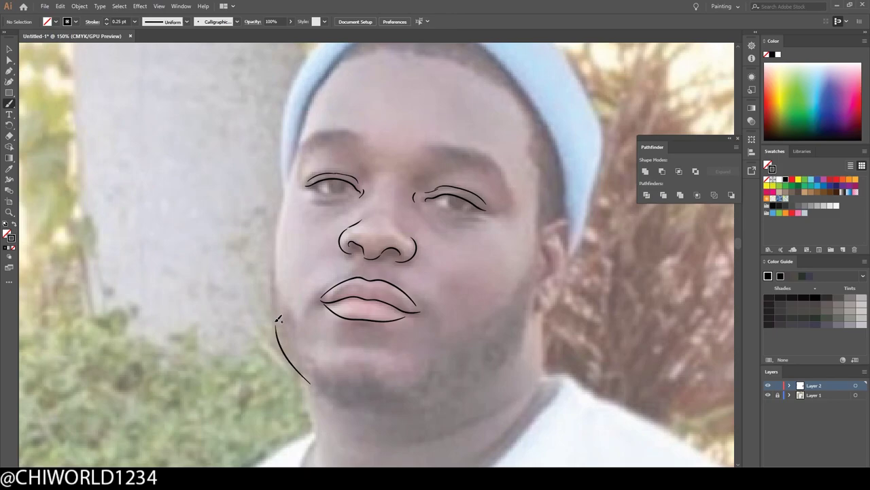
Remove the stray cheek stroke and outline the ear on the right side
drag(544, 225, 525, 311)
key(ctrl+z)
scroll(524, 397, up, 2)
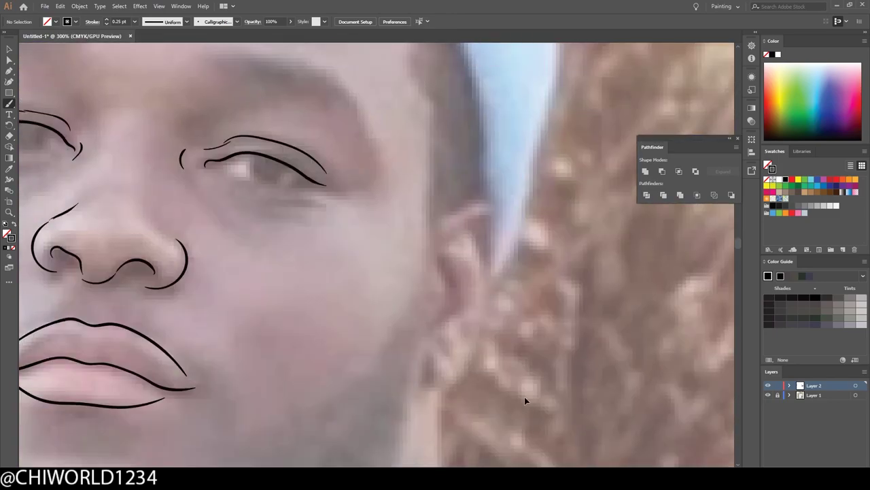
mouse_move(428, 230)
mouse_down()
mouse_move(494, 243)
mouse_move(442, 371)
mouse_up()
scroll(442, 371, down, 2)
scroll(306, 102, up, 2)
Trace the side of the face up to the beanie, the jawline, chin and a neck fold
drag(82, 253, 497, 162)
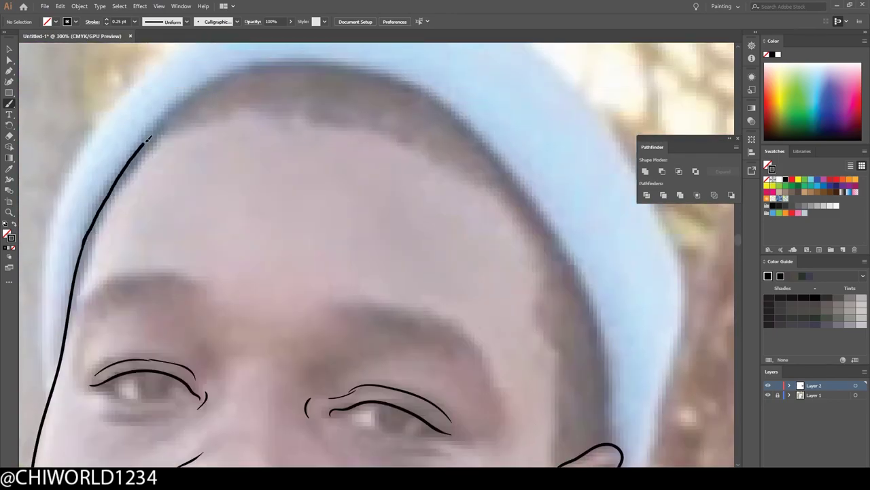
scroll(544, 285, down, 2)
scroll(569, 435, up, 2)
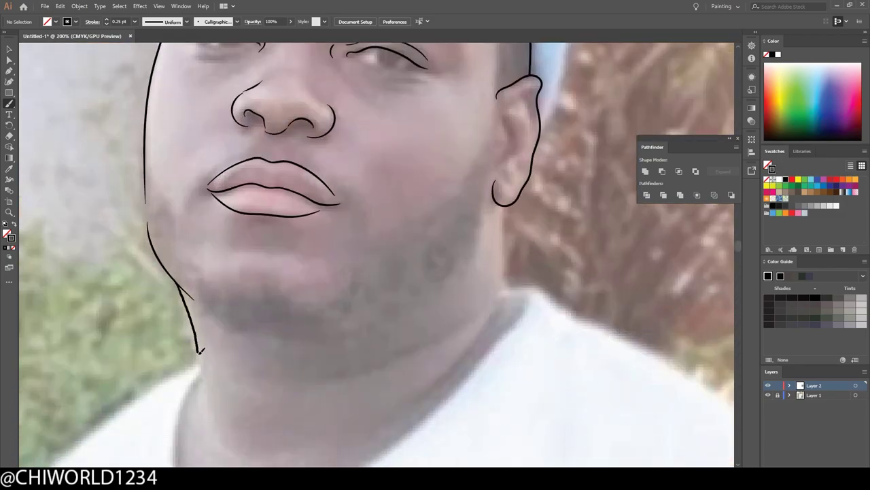
drag(241, 367, 452, 330)
mouse_move(213, 333)
mouse_down()
mouse_move(340, 324)
mouse_move(488, 211)
mouse_up()
scroll(515, 363, down, 2)
scroll(435, 191, up, 3)
Draw the neck line down from the ear and another jaw-neck line, checking with the photo layer toggled
drag(430, 182, 442, 314)
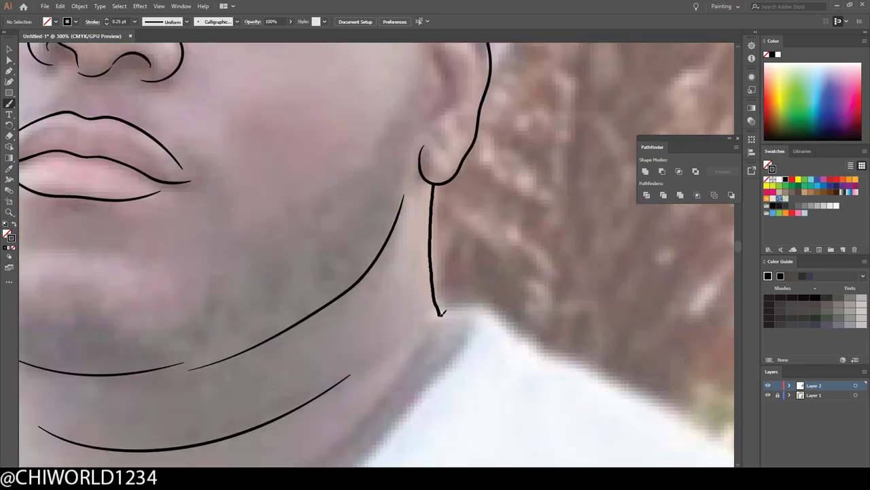
scroll(462, 381, down, 2)
click(769, 394)
scroll(380, 306, up, 2)
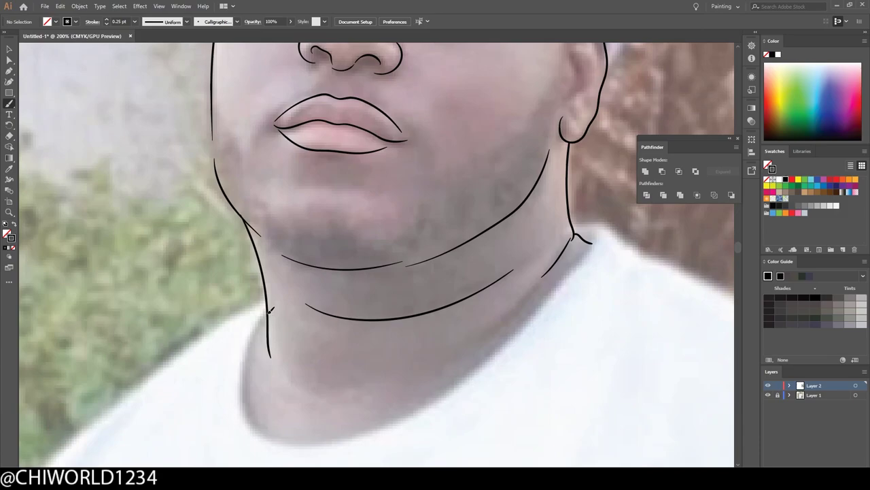
drag(267, 314, 548, 295)
scroll(548, 295, down, 2)
scroll(408, 198, up, 3)
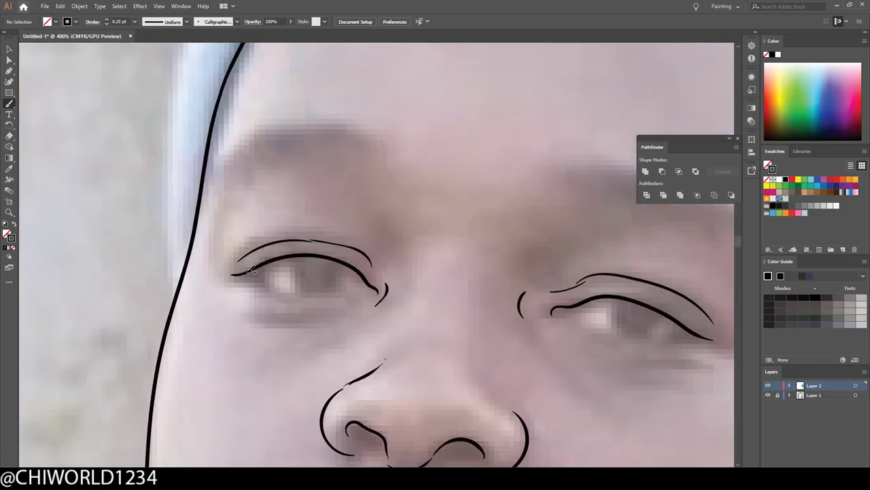
Trace the lower eyelids of both eyes
drag(235, 276, 376, 289)
drag(601, 326, 710, 338)
scroll(711, 337, down, 3)
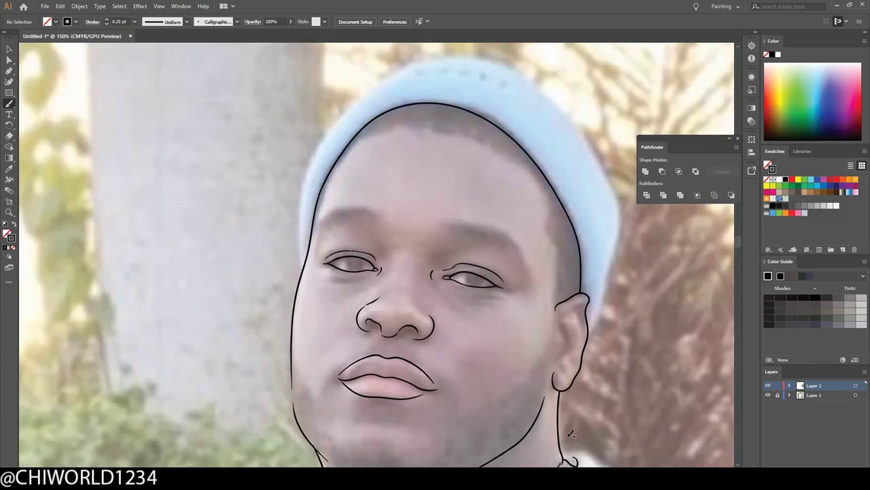
scroll(396, 254, up, 2)
Switch the stroke weight to 0.5 pt and outline the beanie around the head
click(135, 21)
click(142, 42)
drag(170, 352, 571, 442)
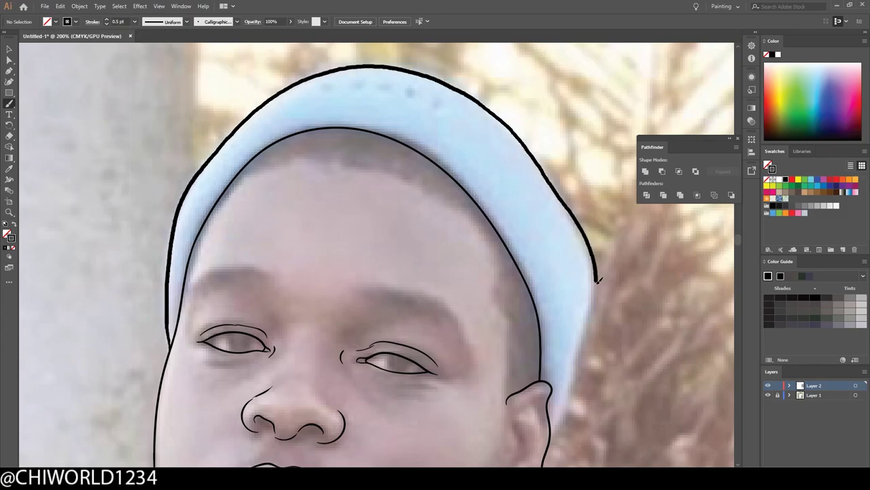
scroll(630, 379, down, 2)
scroll(630, 379, down, 3)
Trace the left shirt side, shoulder and sleeve edge up toward the neck
scroll(324, 398, up, 1)
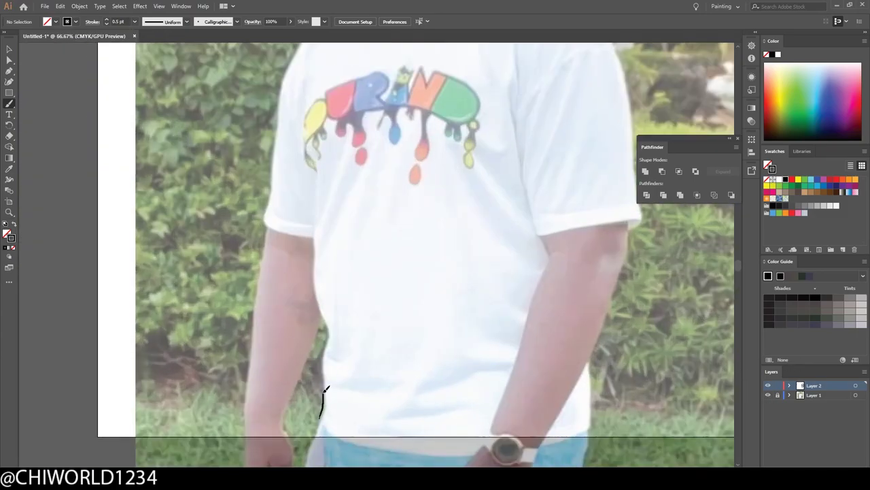
scroll(327, 422, up, 1)
drag(310, 465, 314, 221)
scroll(314, 221, up, 3)
scroll(299, 272, up, 1)
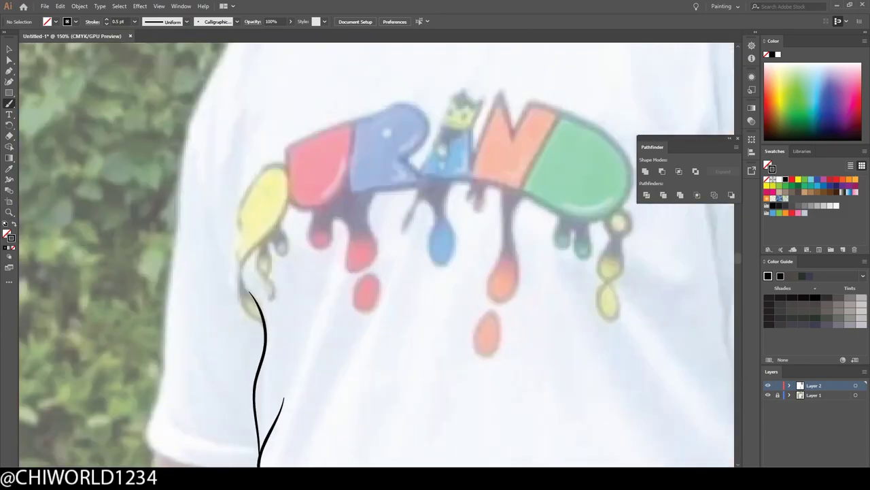
scroll(272, 272, up, 1)
drag(238, 360, 250, 201)
scroll(251, 204, up, 3)
mouse_move(175, 410)
mouse_down()
mouse_move(227, 227)
mouse_move(380, 78)
mouse_up()
Outline the left sleeve edge and both edges of the forearm
scroll(473, 290, down, 3)
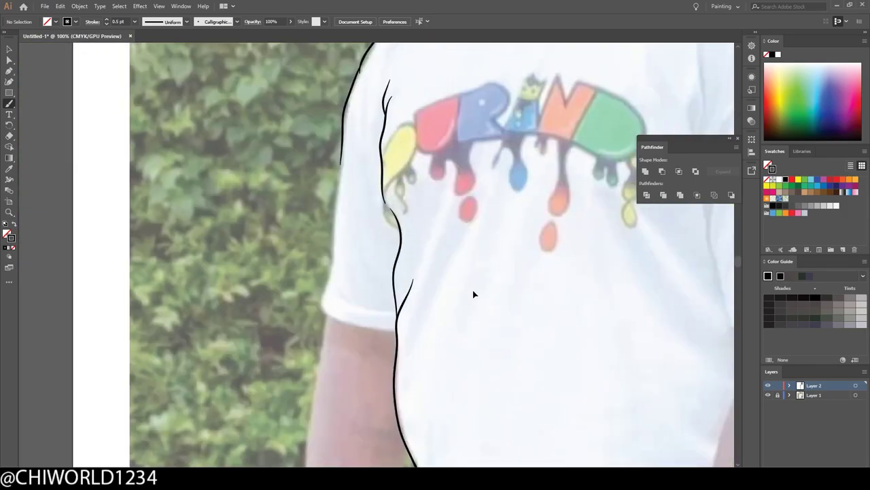
scroll(473, 290, up, 1)
drag(309, 48, 269, 389)
scroll(527, 388, down, 5)
scroll(352, 419, up, 5)
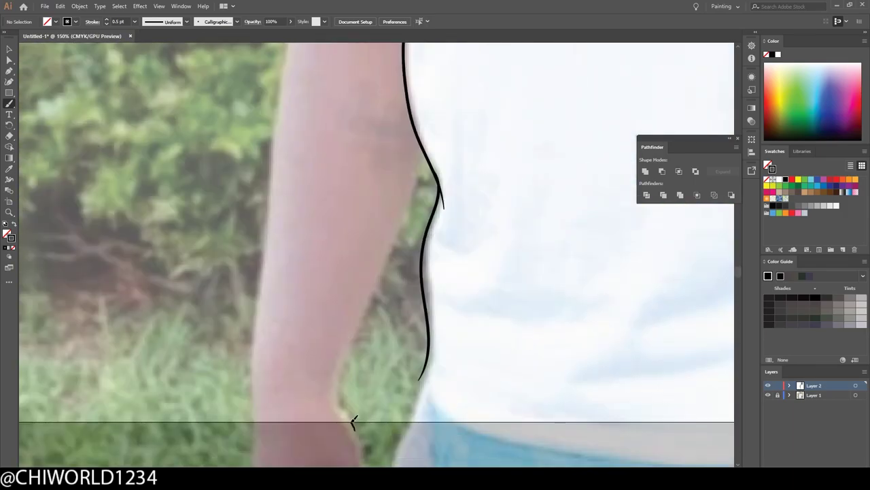
drag(354, 428, 421, 146)
drag(252, 450, 269, 164)
Redraw the inner forearm edge up from the wrist and extend the arm outline
scroll(275, 238, up, 2)
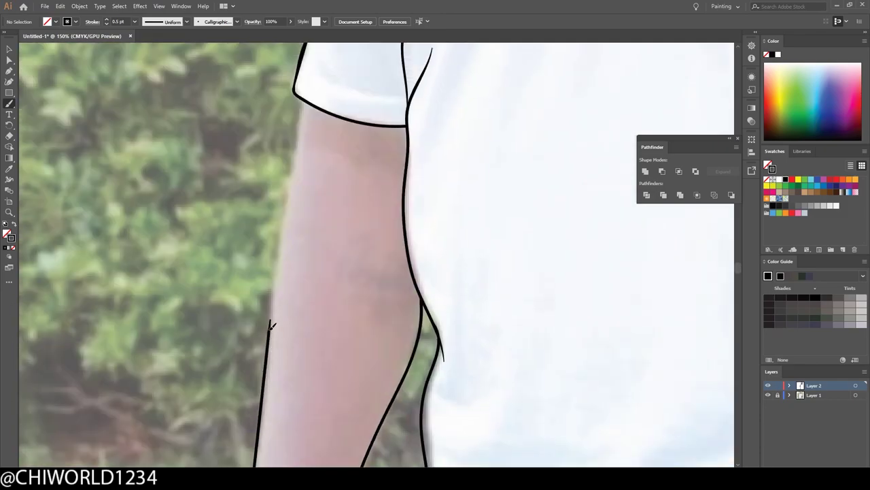
drag(270, 328, 301, 102)
scroll(317, 320, right, 5)
drag(311, 412, 398, 152)
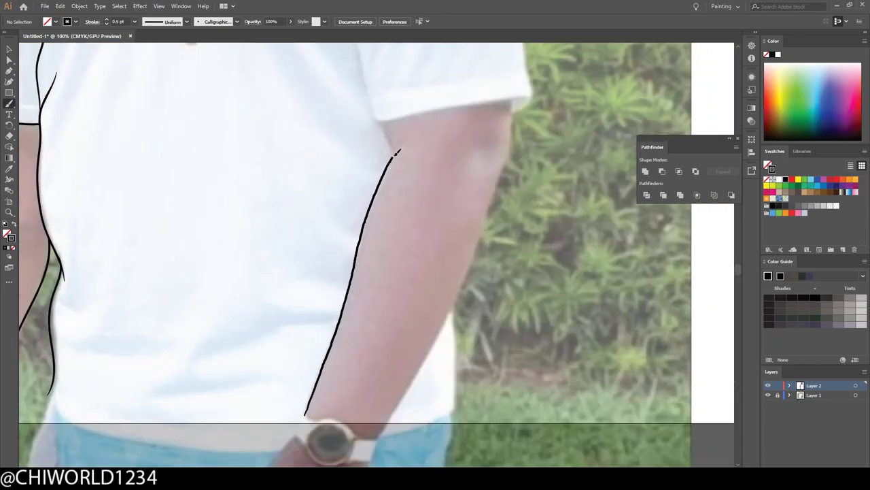
key(ctrl+z)
scroll(383, 310, up, 1)
drag(297, 438, 399, 163)
scroll(400, 163, up, 3)
mouse_move(344, 212)
mouse_down()
mouse_move(326, 278)
mouse_move(277, 369)
mouse_up()
Trace the other sleeve edge and the right and left sides of that arm
scroll(286, 272, up, 5)
mouse_move(251, 93)
mouse_down()
mouse_move(281, 301)
mouse_move(320, 427)
mouse_move(535, 387)
mouse_up()
scroll(527, 292, down, 5)
scroll(522, 195, up, 3)
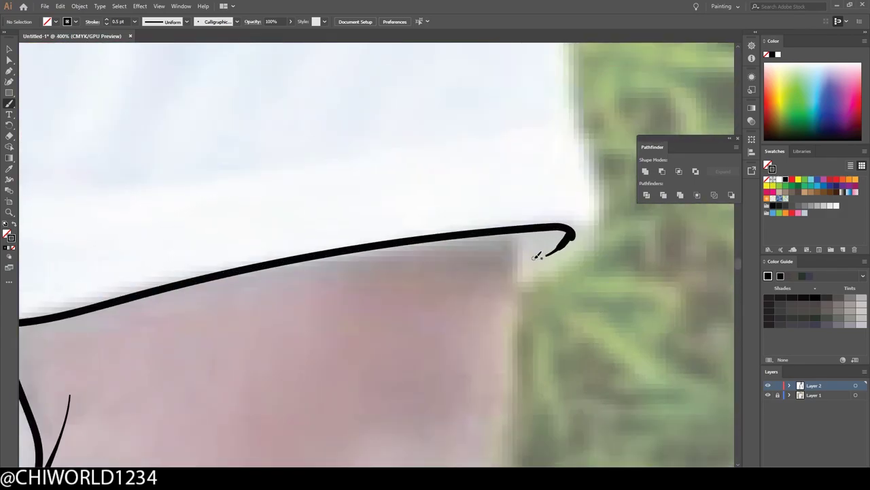
scroll(479, 403, down, 5)
drag(416, 136, 286, 463)
scroll(395, 410, down, 3)
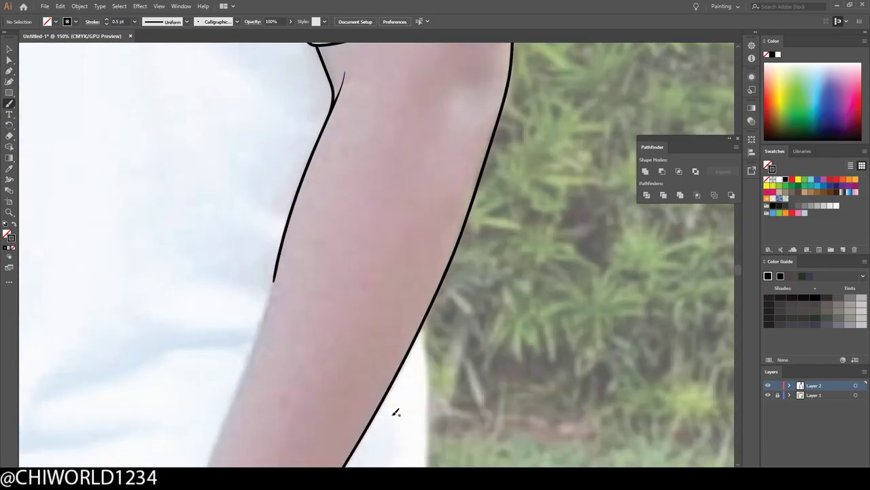
drag(203, 420, 270, 231)
scroll(270, 232, down, 5)
scroll(383, 285, up, 3)
scroll(413, 296, down, 5)
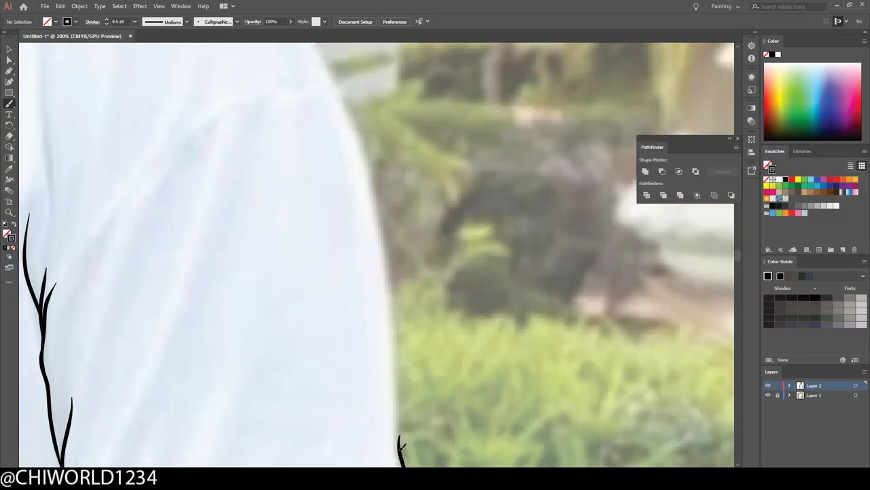
Outline the right side of the shirt up through the shoulder
drag(401, 451, 349, 106)
scroll(403, 443, up, 5)
drag(399, 388, 373, 132)
scroll(373, 133, down, 5)
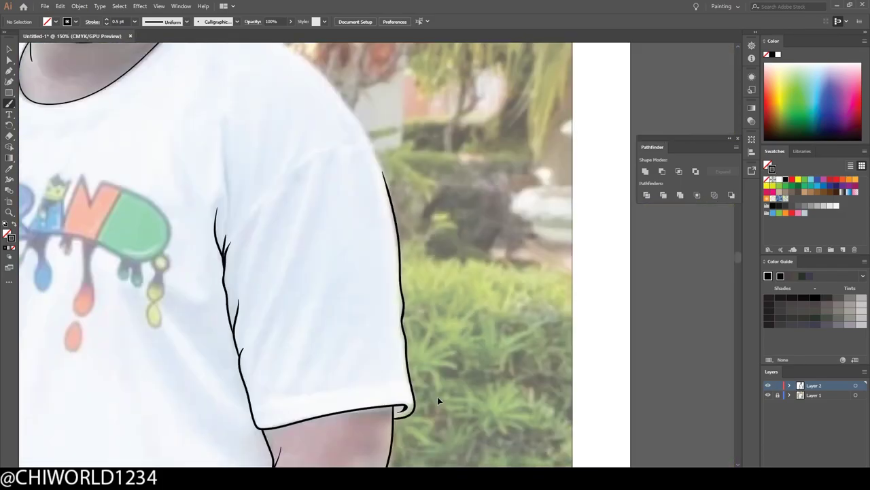
scroll(238, 76, up, 5)
drag(291, 89, 642, 465)
scroll(643, 465, down, 5)
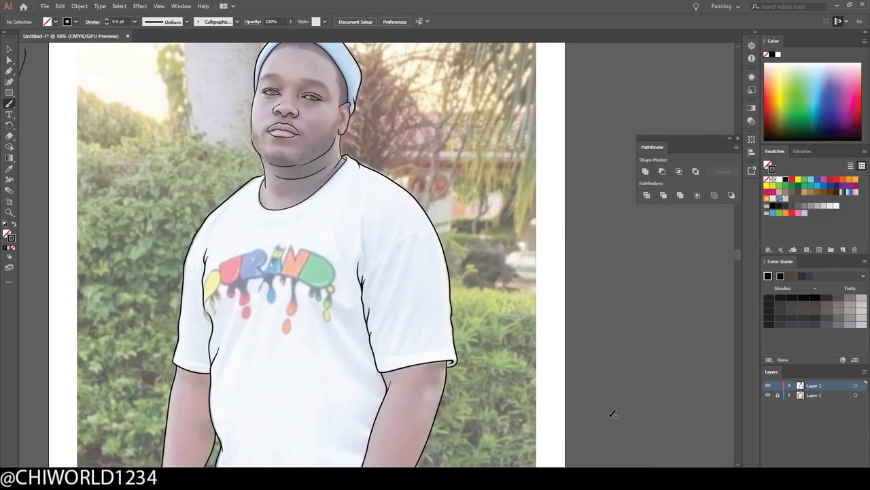
scroll(80, 355, up, 3)
scroll(595, 356, up, 3)
Trace the arm down to the watch and the shirt's bottom hem
drag(481, 233, 435, 407)
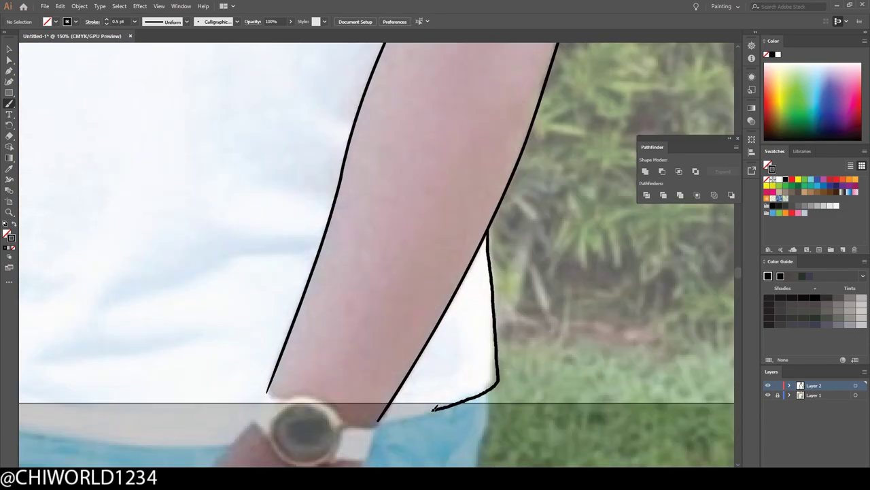
scroll(497, 350, down, 3)
drag(184, 234, 527, 289)
scroll(527, 289, down, 5)
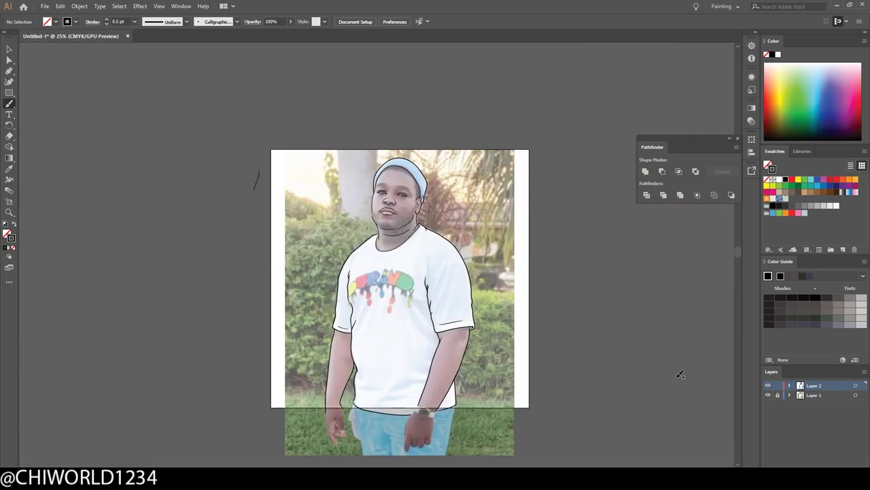
scroll(677, 373, up, 4)
Outline the yellow letter of the shirt logo and the teardrop drips beneath it
scroll(299, 365, up, 2)
mouse_move(300, 365)
mouse_down()
mouse_move(252, 300)
mouse_move(246, 374)
mouse_up()
scroll(258, 299, up, 2)
key(ctrl+z)
drag(252, 184, 252, 345)
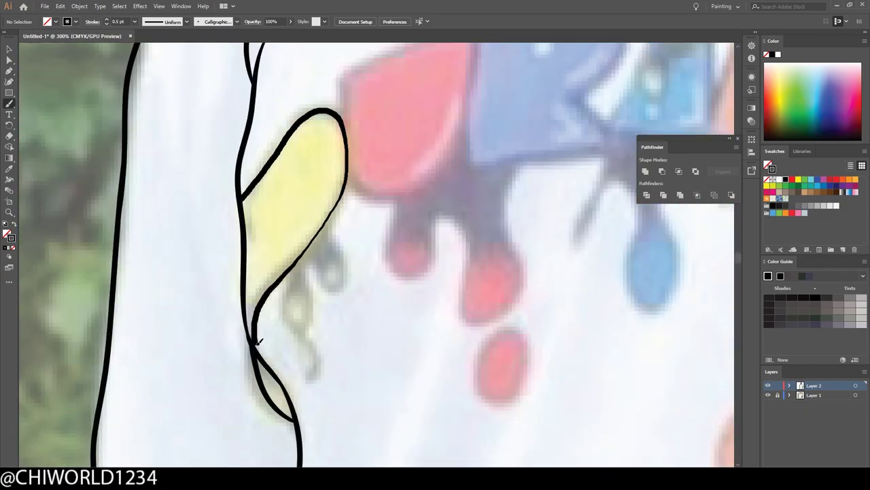
drag(299, 259, 320, 243)
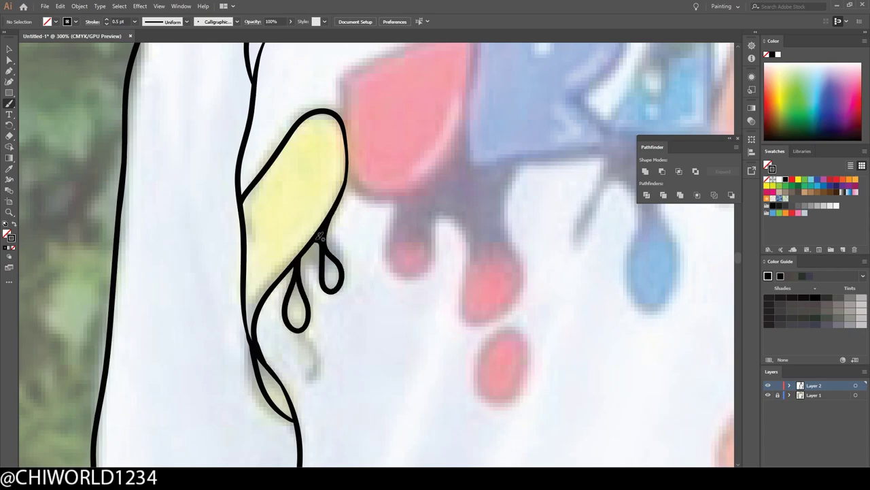
scroll(306, 272, down, 1)
drag(300, 307, 300, 309)
scroll(177, 238, up, 3)
scroll(177, 238, right, 5)
Outline the red letter, the top of the blue letter and the drip beneath them
mouse_move(168, 163)
mouse_down()
mouse_move(263, 252)
mouse_move(178, 262)
mouse_up()
scroll(204, 262, up, 3)
mouse_move(304, 148)
mouse_down()
mouse_move(449, 201)
mouse_move(293, 224)
mouse_up()
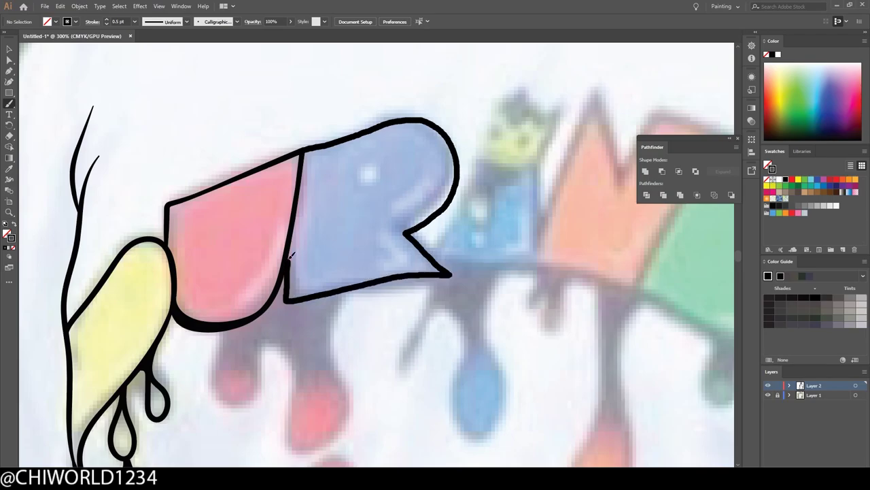
scroll(360, 171, down, 1)
drag(365, 156, 364, 159)
scroll(325, 220, down, 3)
mouse_move(340, 196)
mouse_down()
mouse_move(272, 244)
mouse_move(244, 227)
mouse_up()
scroll(272, 272, down, 1)
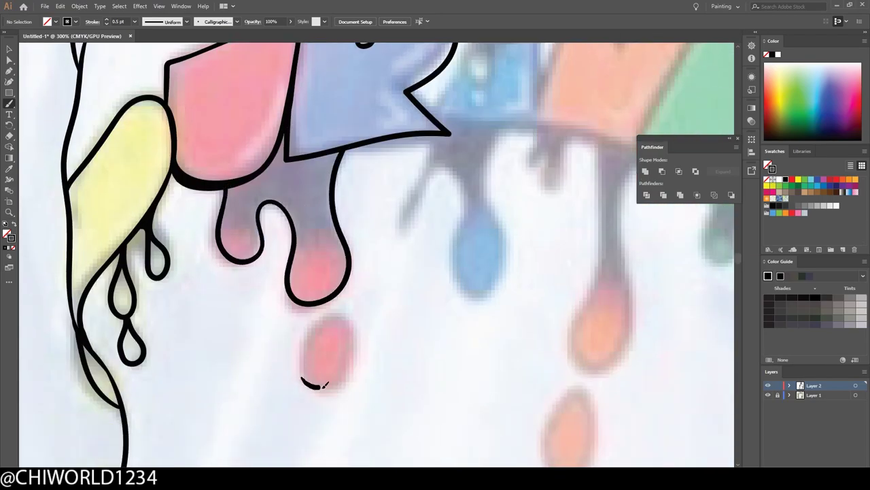
Outline the pink falling drop, the blue i, and the N and D letters
drag(303, 378, 319, 377)
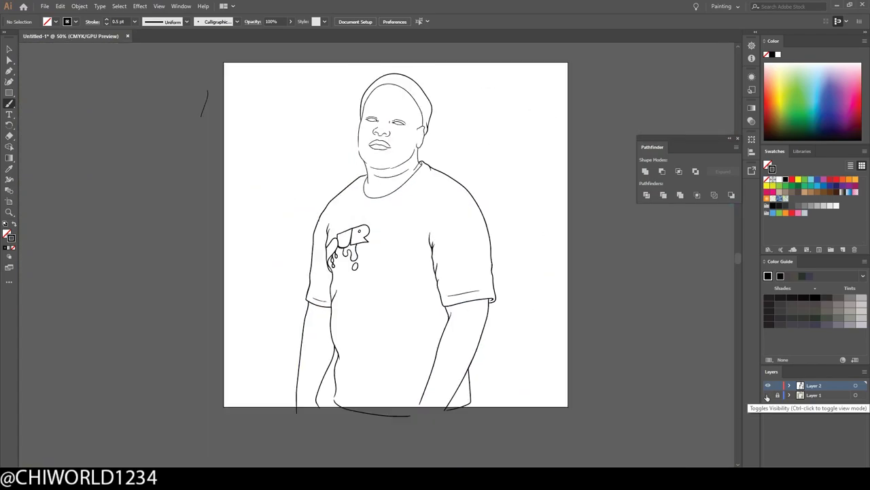
scroll(291, 291, up, 3)
scroll(291, 291, right, 4)
scroll(291, 291, down, 1)
mouse_move(373, 101)
mouse_down()
mouse_move(285, 199)
mouse_move(292, 206)
mouse_up()
scroll(293, 206, up, 3)
mouse_move(391, 225)
mouse_down()
mouse_move(429, 146)
mouse_move(513, 252)
mouse_move(499, 276)
mouse_up()
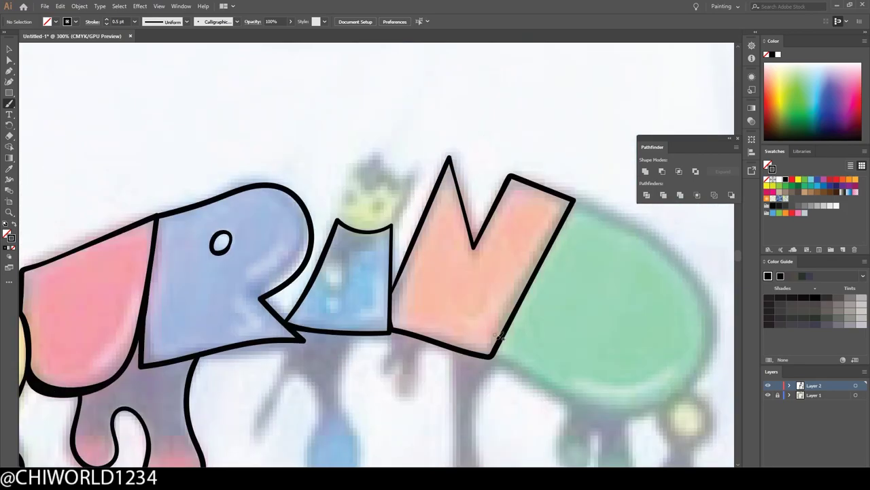
mouse_move(537, 204)
mouse_down()
mouse_move(707, 300)
mouse_move(660, 366)
mouse_up()
Zoom out, hide the photo to check the lines, and outline the orange falling drop
key(ctrl+0)
click(767, 395)
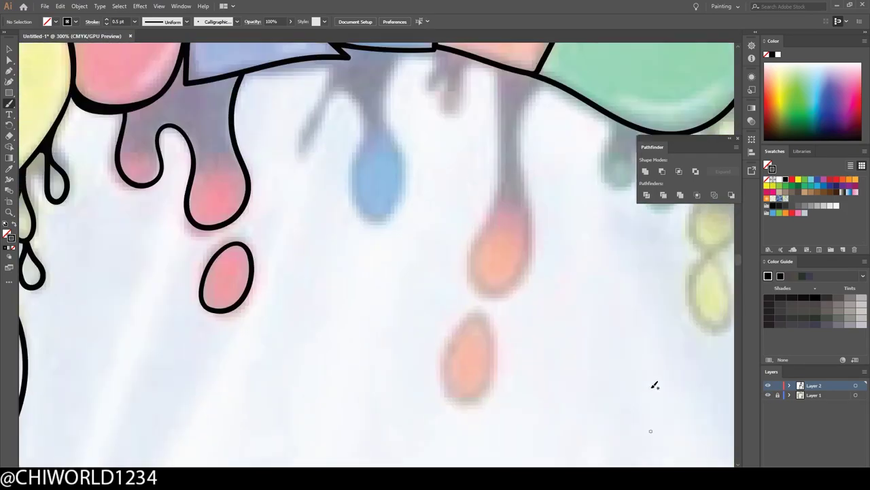
mouse_move(442, 123)
mouse_down()
mouse_move(423, 301)
mouse_move(337, 92)
mouse_up()
scroll(359, 382, down, 1)
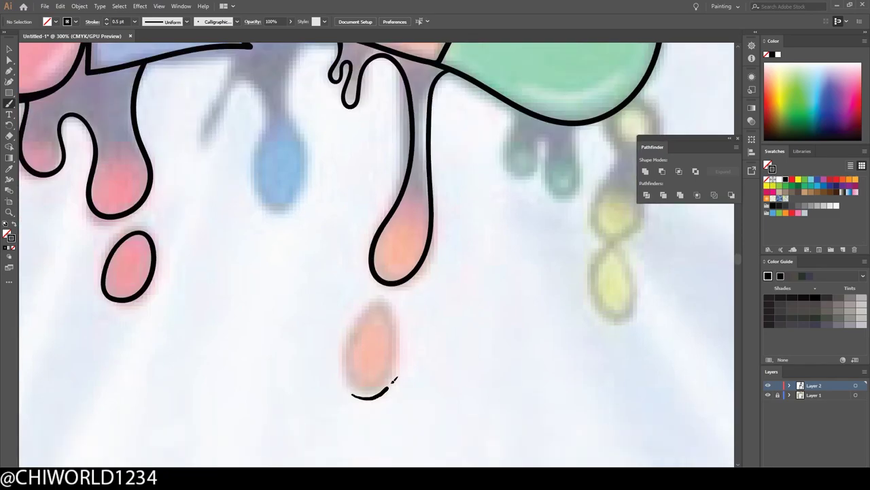
scroll(294, 163, up, 2)
mouse_move(293, 162)
mouse_down()
mouse_move(253, 204)
mouse_move(231, 165)
mouse_up()
scroll(231, 165, down, 2)
scroll(231, 165, right, 3)
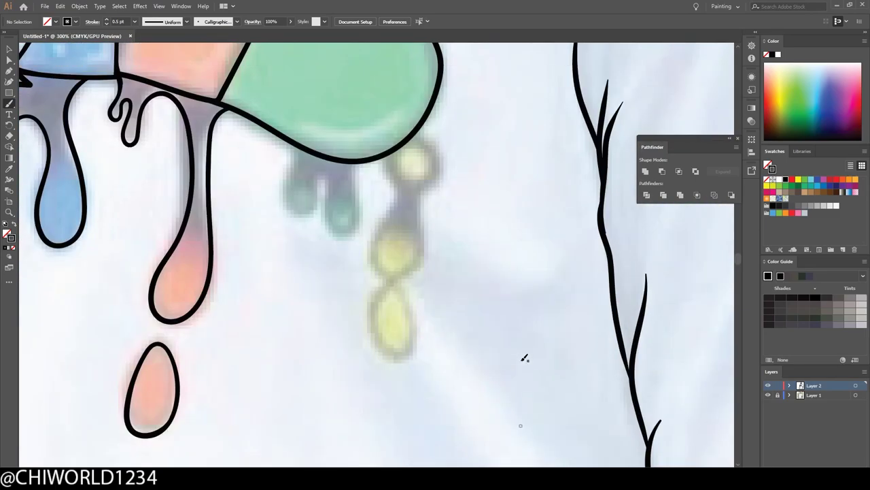
Outline the teal and yellow drips, the crown with its two eyes, and the i's body
mouse_move(361, 165)
mouse_down()
mouse_move(309, 204)
mouse_move(291, 138)
mouse_up()
mouse_move(418, 133)
mouse_down()
mouse_move(425, 141)
mouse_move(407, 291)
mouse_move(374, 163)
mouse_up()
scroll(501, 371, down, 2)
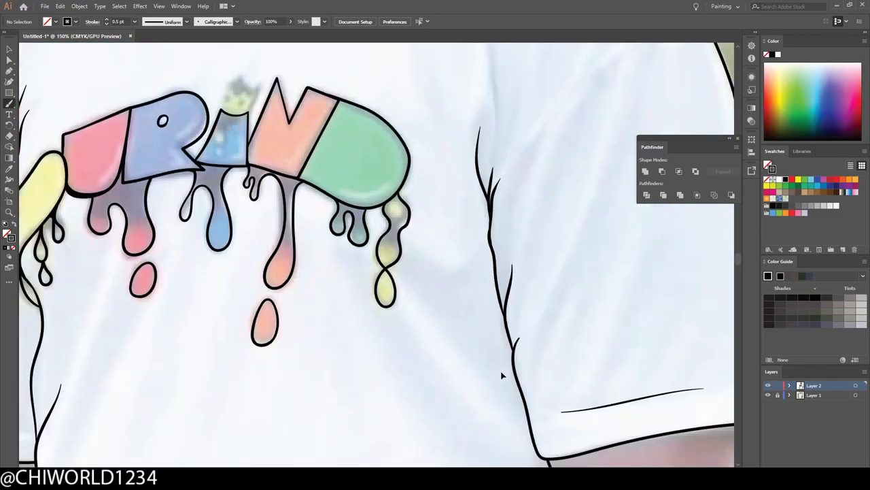
scroll(466, 272, up, 3)
mouse_move(484, 269)
mouse_down()
mouse_move(476, 221)
mouse_move(464, 252)
mouse_up()
drag(406, 226, 408, 239)
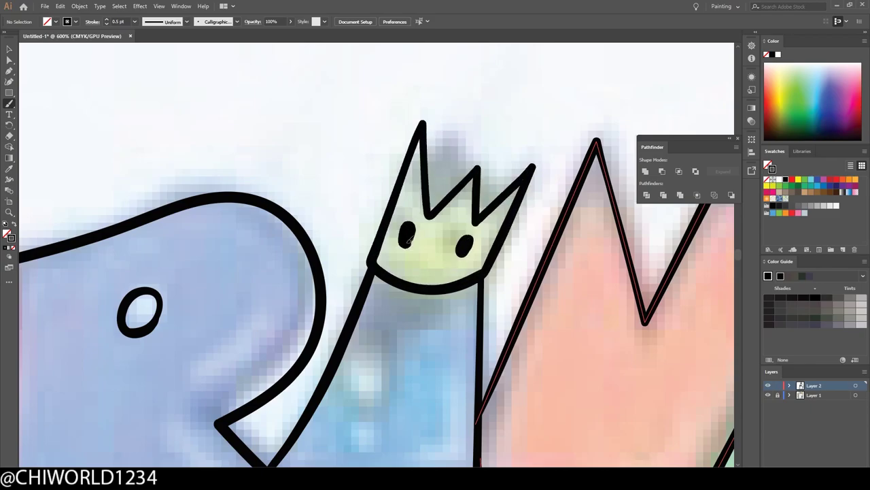
scroll(561, 440, down, 3)
mouse_move(360, 316)
mouse_down()
mouse_move(359, 258)
mouse_move(374, 204)
mouse_up()
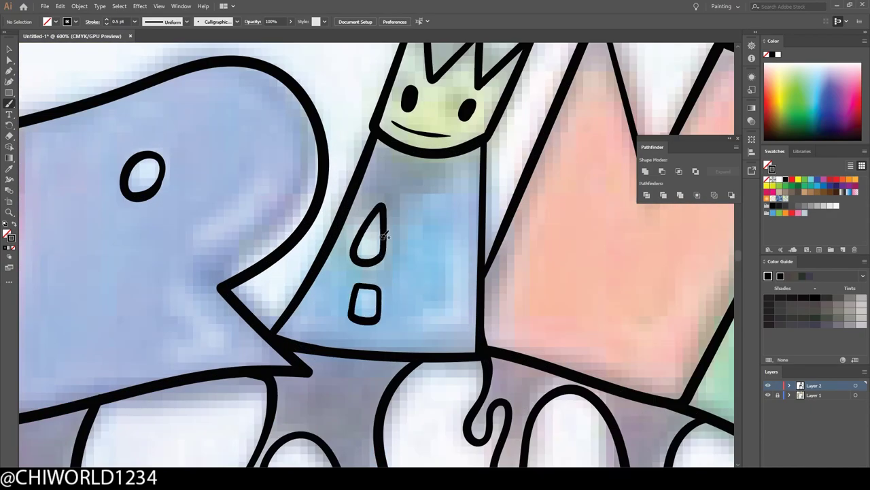
scroll(589, 406, down, 5)
Shade the left edges of the pink drip and the next GRIND drip in black
scroll(373, 273, up, 5)
drag(245, 245, 236, 313)
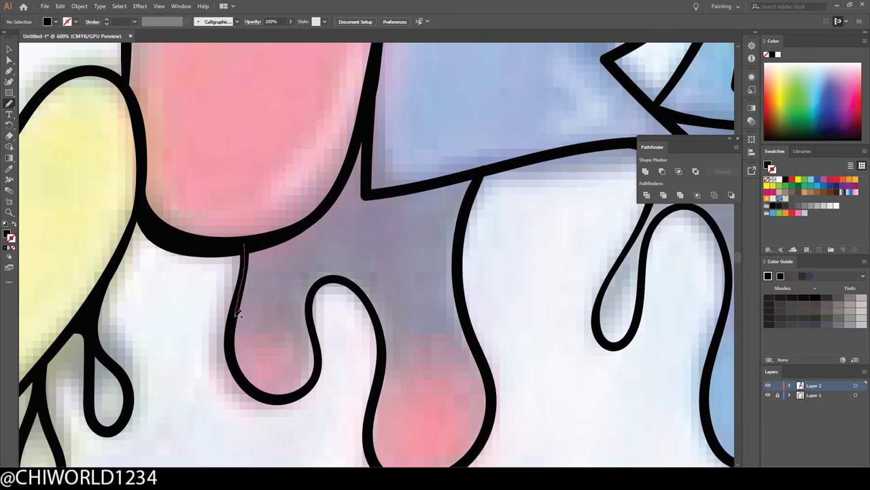
scroll(315, 291, down, 2)
scroll(450, 356, down, 3)
scroll(450, 356, up, 5)
drag(317, 198, 317, 324)
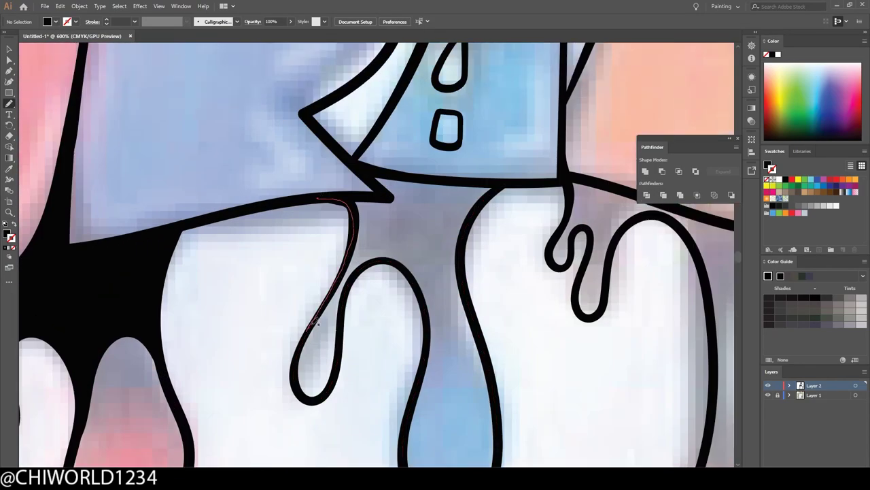
Add black shading strokes to two more drips, including the one under the green D
scroll(467, 246, down, 3)
scroll(501, 374, up, 4)
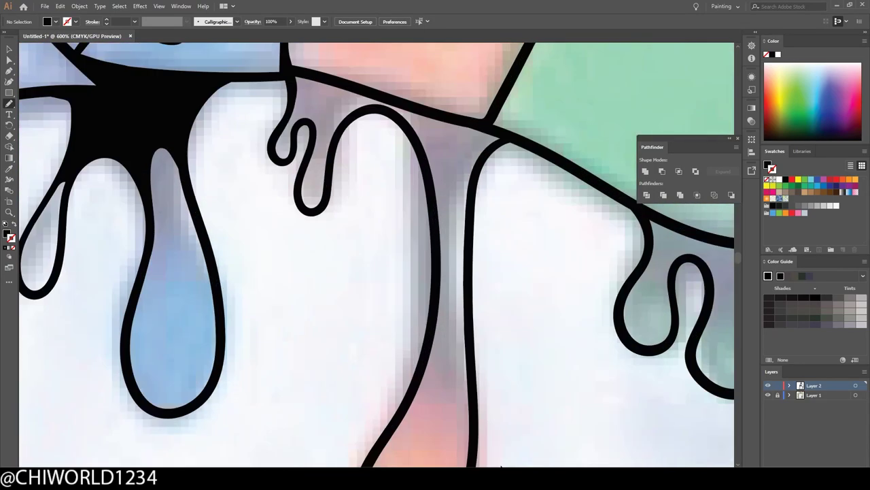
drag(563, 204, 469, 466)
scroll(467, 348, down, 2)
scroll(452, 276, up, 3)
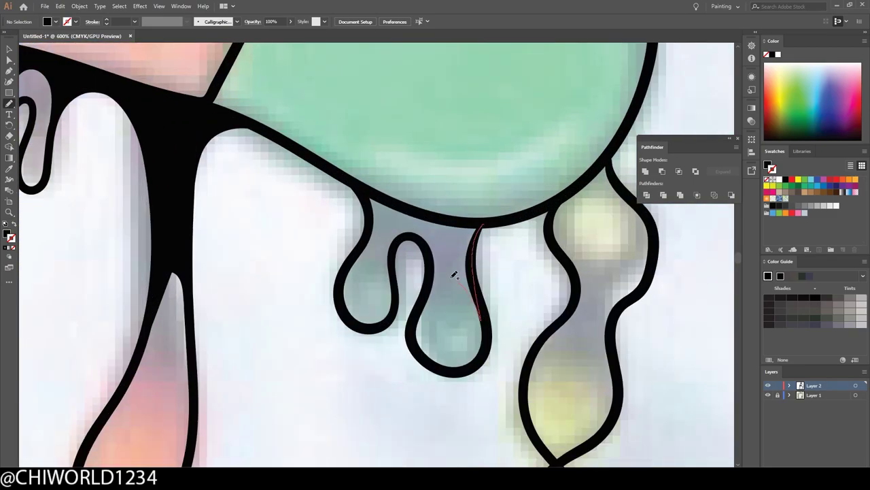
scroll(436, 209, down, 1)
scroll(557, 204, down, 3)
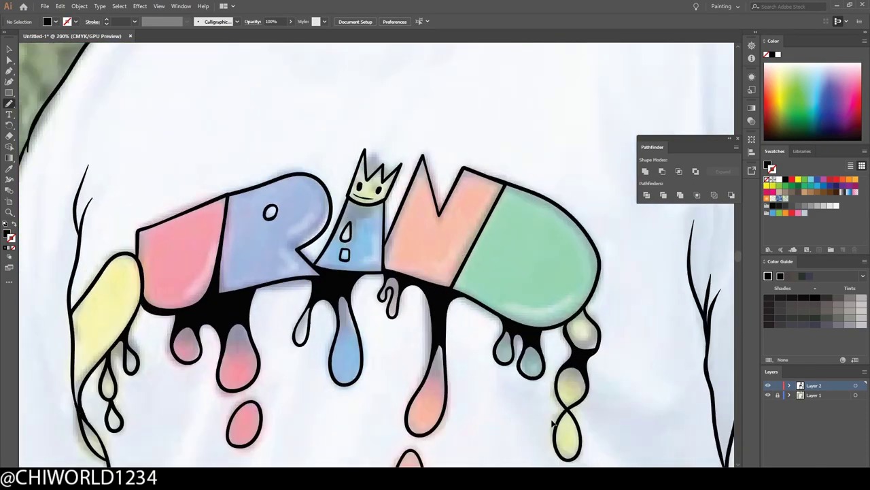
scroll(313, 272, up, 4)
drag(271, 293, 338, 256)
scroll(408, 272, up, 2)
Add a dark shape inside the crown, then fill the left nostril and both irises black
drag(303, 368, 456, 334)
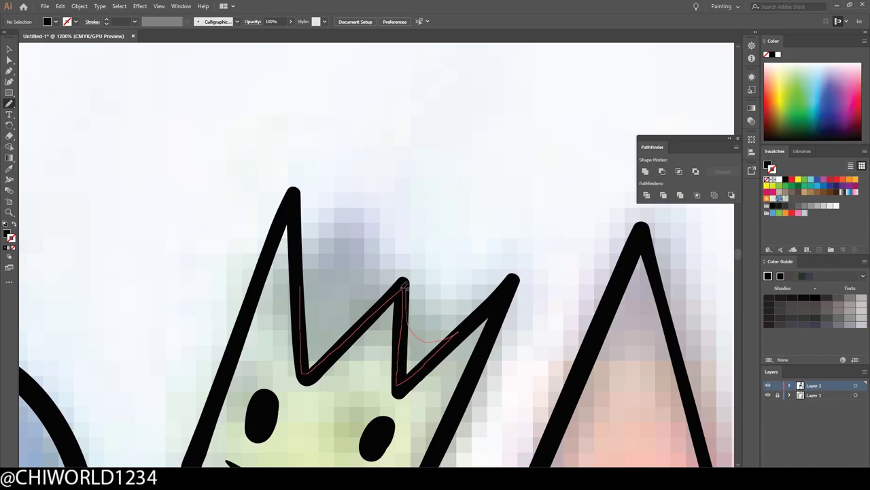
scroll(518, 391, down, 2)
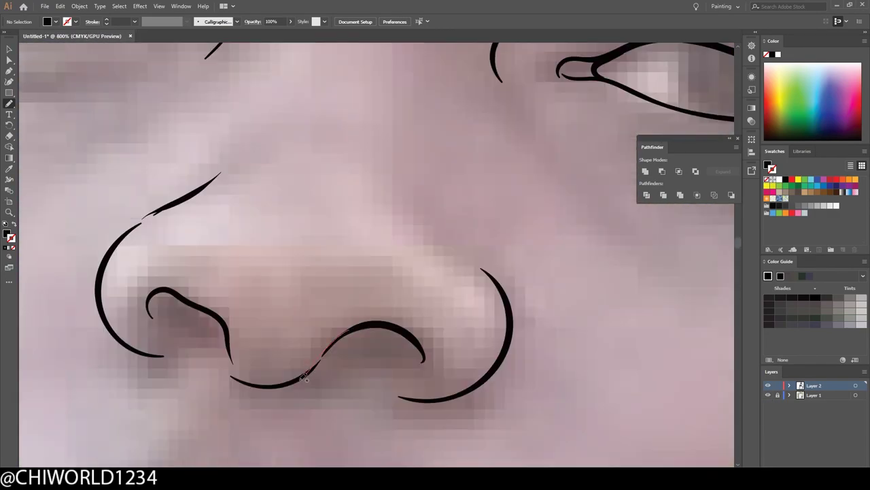
drag(158, 289, 217, 340)
scroll(339, 272, down, 3)
scroll(275, 179, up, 4)
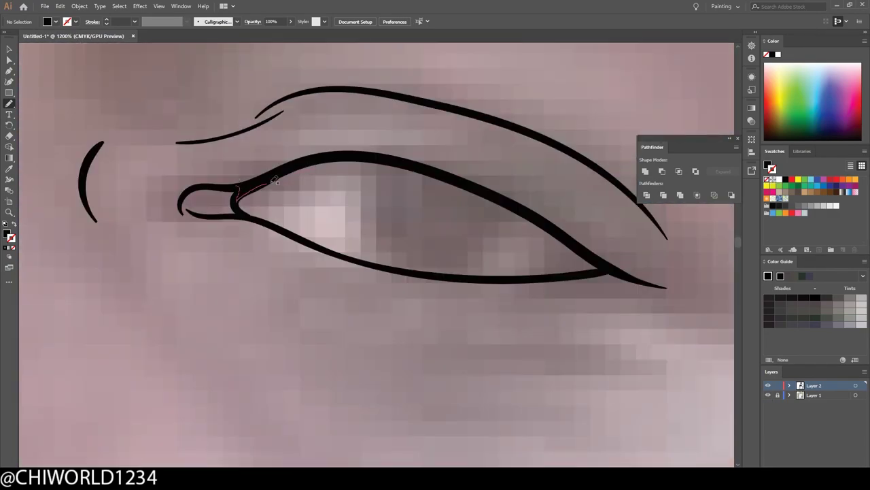
drag(511, 224, 516, 204)
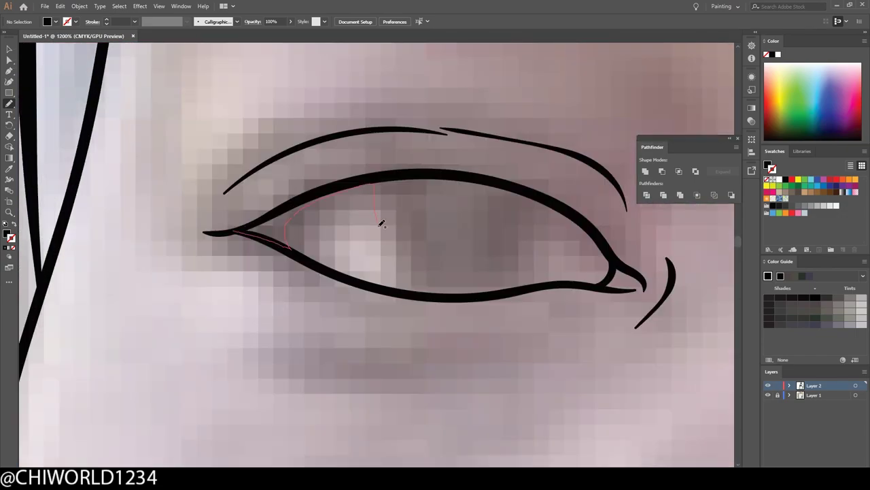
drag(379, 224, 331, 185)
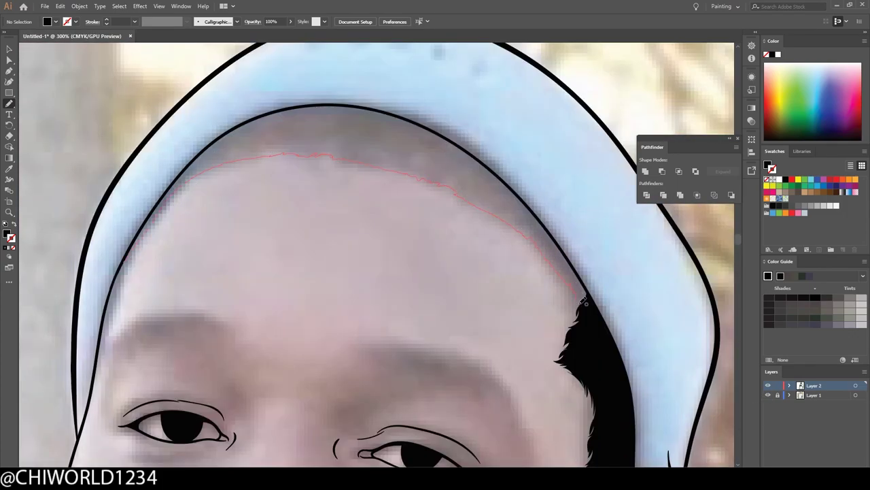
Draw a jagged black hair band under the beanie, trimming its lower edge
drag(583, 300, 342, 102)
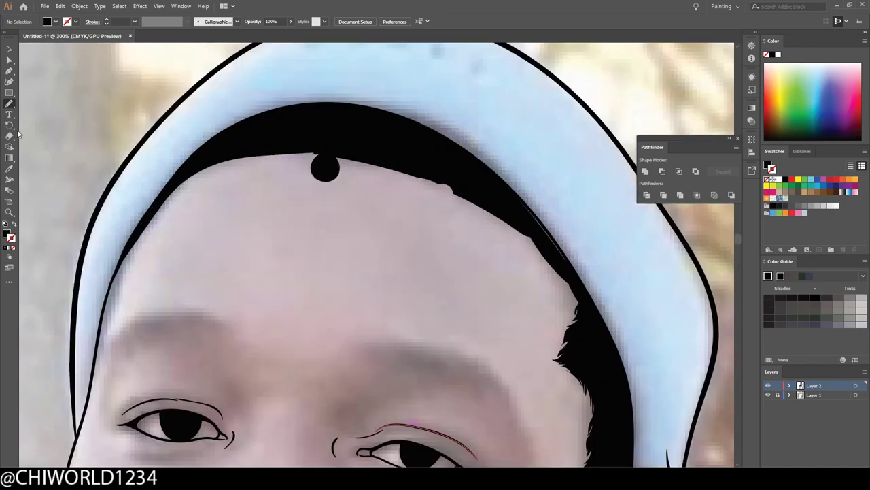
drag(317, 166, 571, 289)
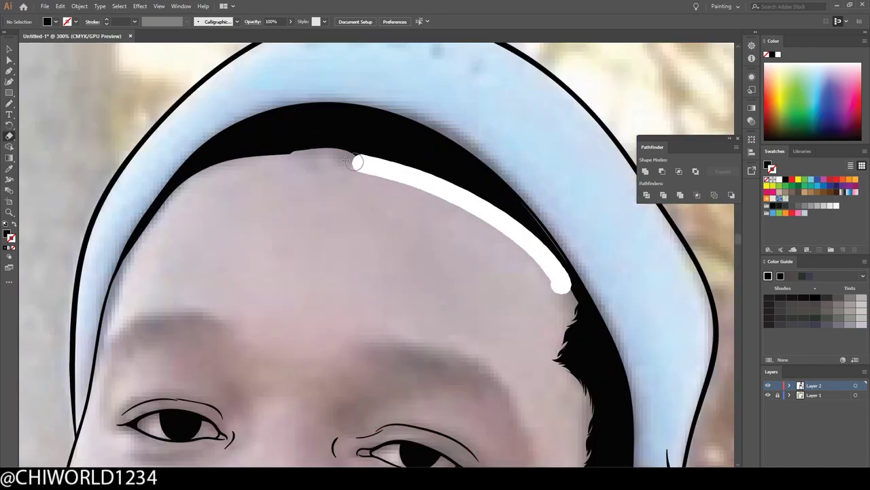
drag(541, 247, 512, 219)
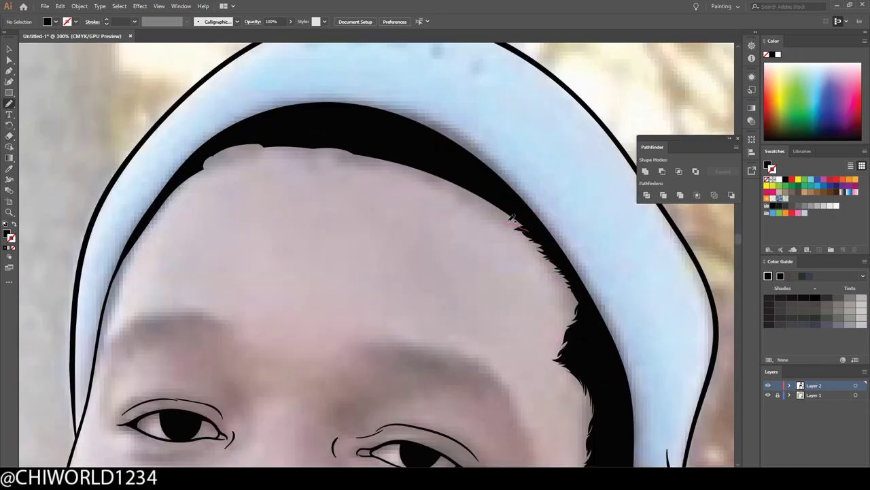
mouse_move(427, 172)
mouse_down()
mouse_move(261, 150)
mouse_move(199, 169)
mouse_up()
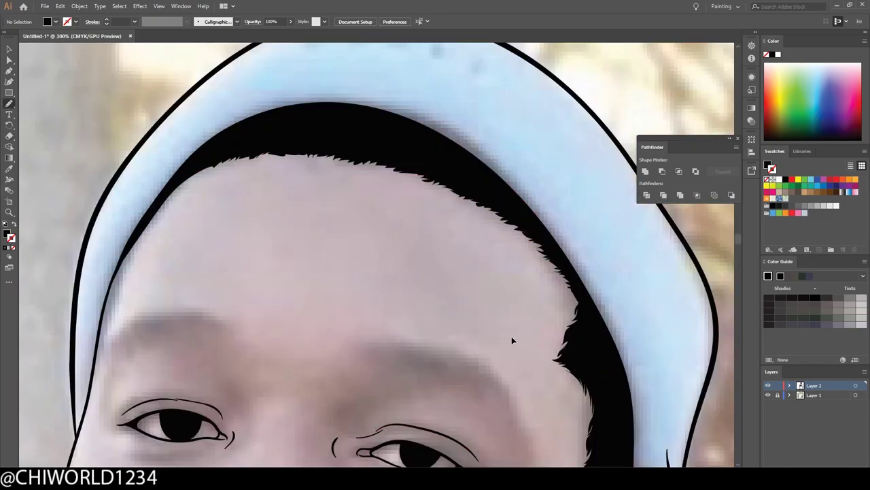
scroll(511, 335, down, 5)
click(768, 395)
scroll(376, 356, up, 6)
Draw the goatee on the chin and the left eyebrow, checking them against the hidden photo
drag(407, 351, 316, 373)
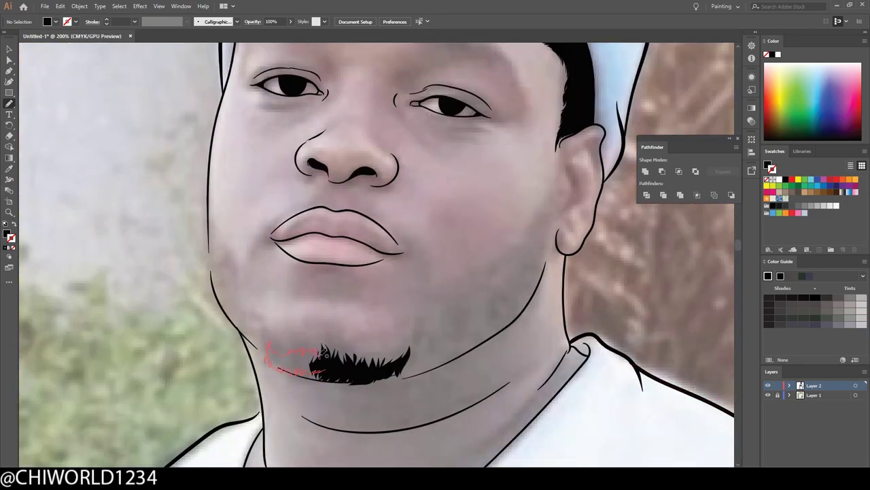
scroll(324, 353, down, 3)
click(768, 395)
scroll(408, 204, up, 4)
scroll(690, 397, up, 2)
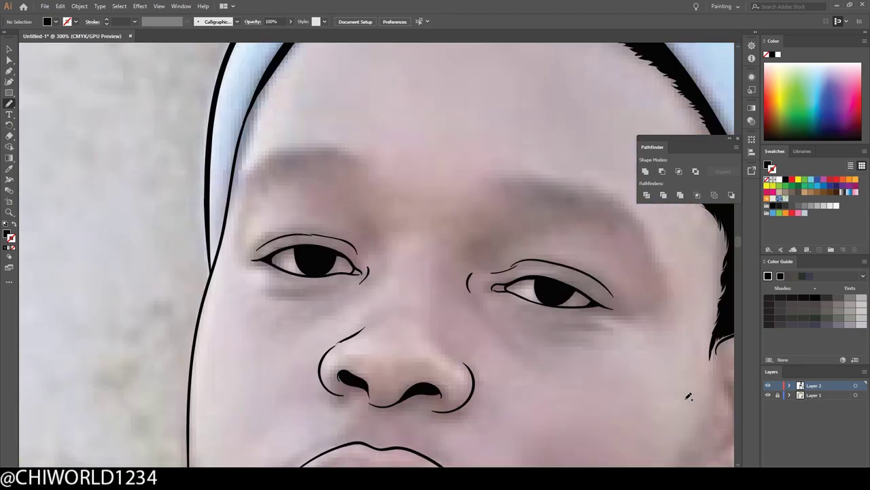
scroll(663, 344, up, 1)
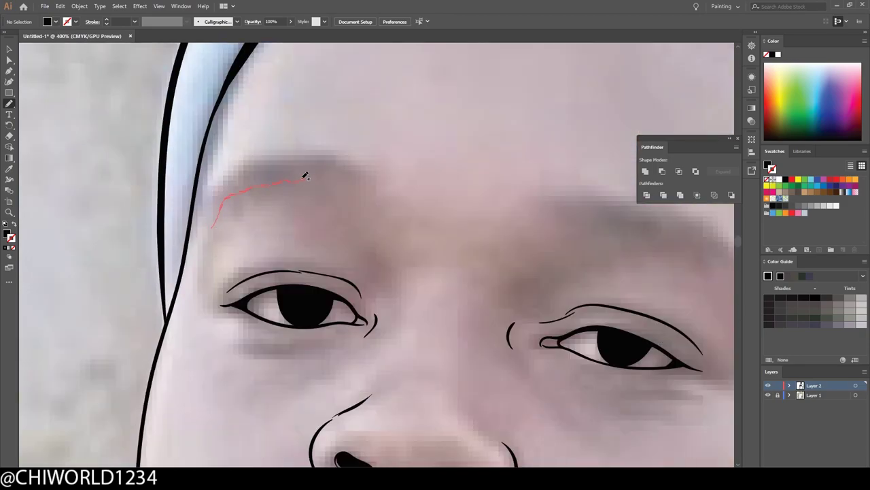
drag(220, 198, 218, 203)
scroll(619, 346, down, 3)
Draw the right eyebrow in black
click(767, 395)
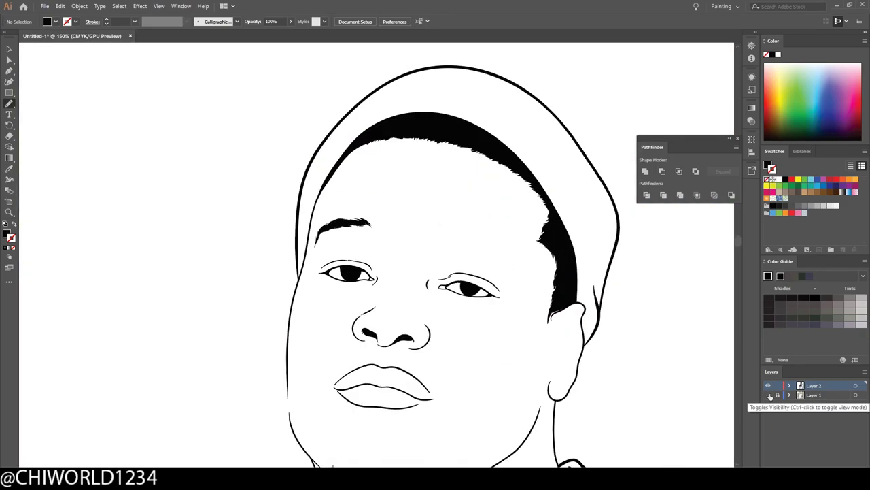
scroll(568, 279, up, 2)
drag(516, 231, 554, 255)
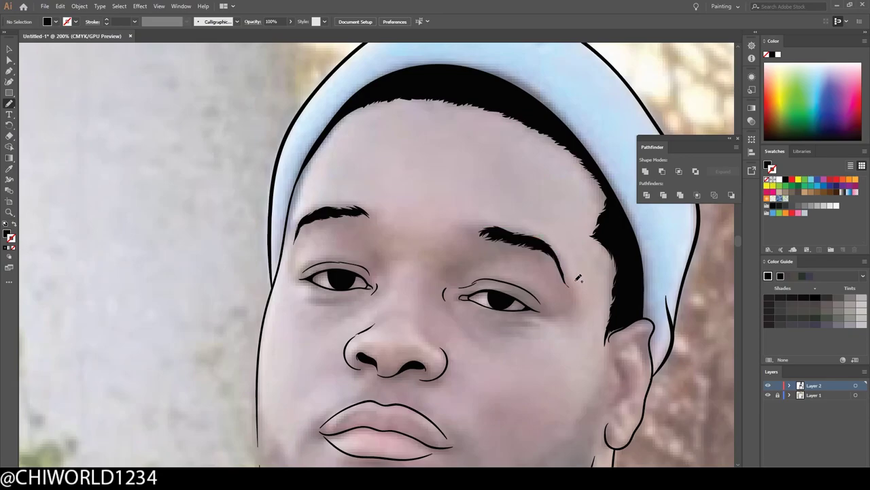
scroll(462, 398, down, 3)
scroll(462, 399, up, 2)
scroll(584, 286, up, 1)
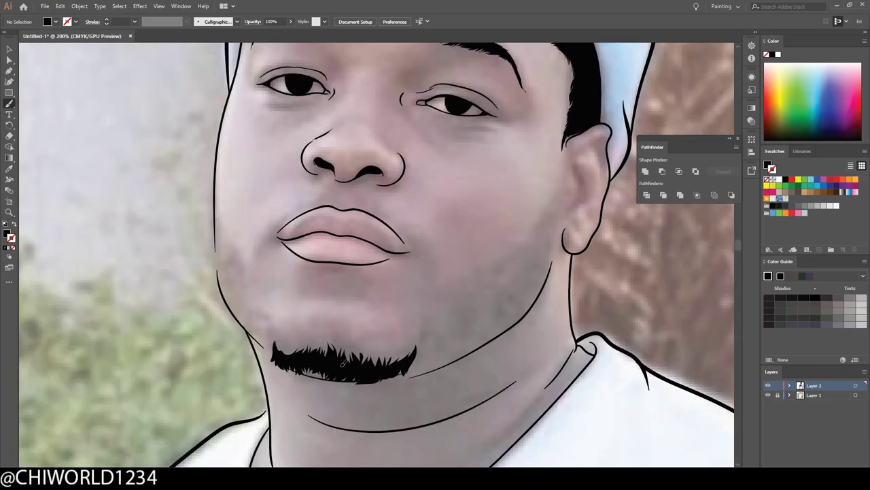
Swap fill and stroke, draw fine 0.25 pt inner-ear folds, then zoom out over the face
key(shift+x)
scroll(585, 285, up, 1)
scroll(585, 286, up, 1)
mouse_move(564, 367)
mouse_down()
mouse_move(631, 231)
mouse_move(614, 393)
mouse_up()
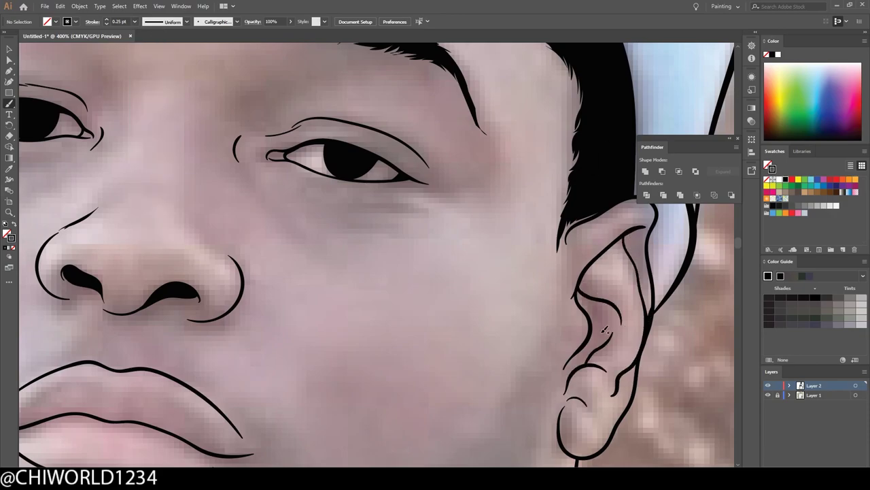
scroll(605, 257, down, 3)
scroll(468, 247, up, 1)
scroll(467, 247, up, 2)
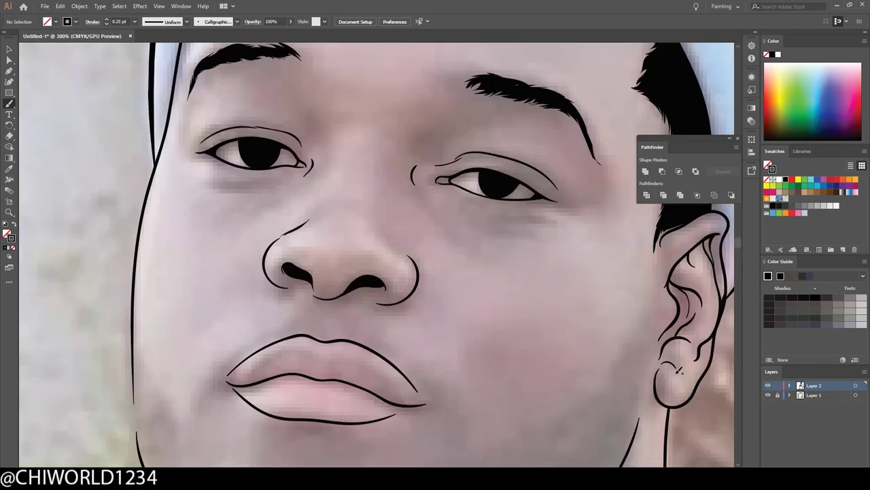
scroll(467, 247, up, 1)
scroll(345, 277, down, 3)
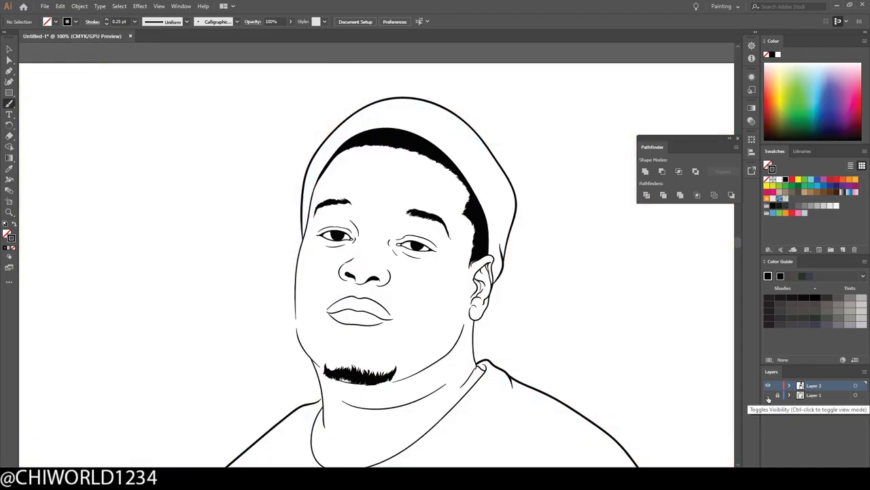
scroll(357, 292, up, 3)
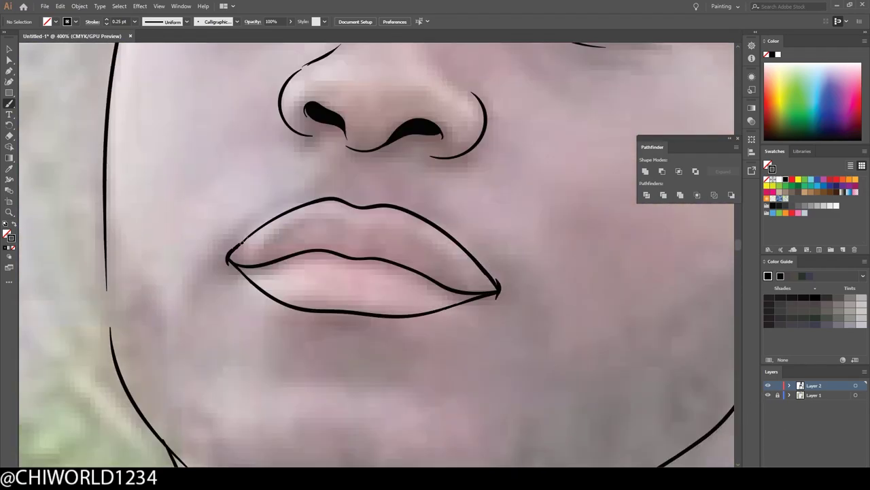
scroll(252, 195, up, 2)
scroll(615, 280, down, 3)
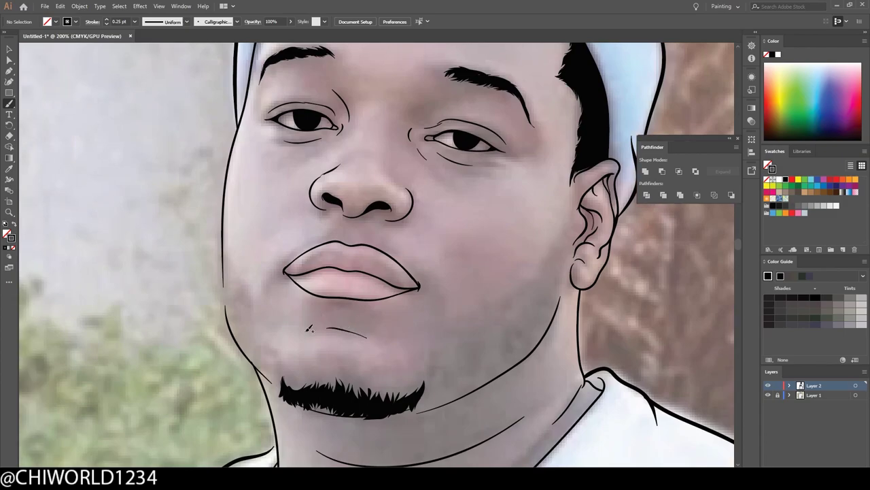
Trace the left jaw contour and add short stubble strokes above the beard
drag(238, 351, 231, 163)
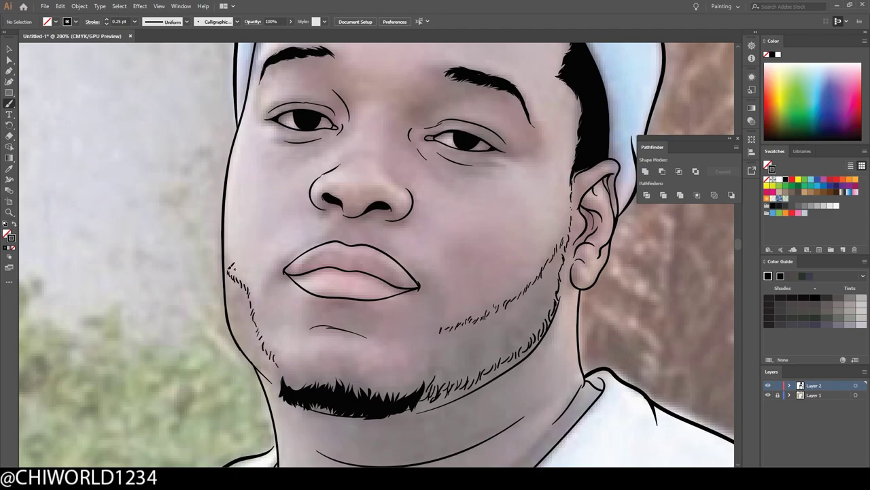
scroll(376, 255, down, 3)
scroll(377, 255, up, 3)
drag(374, 396, 411, 415)
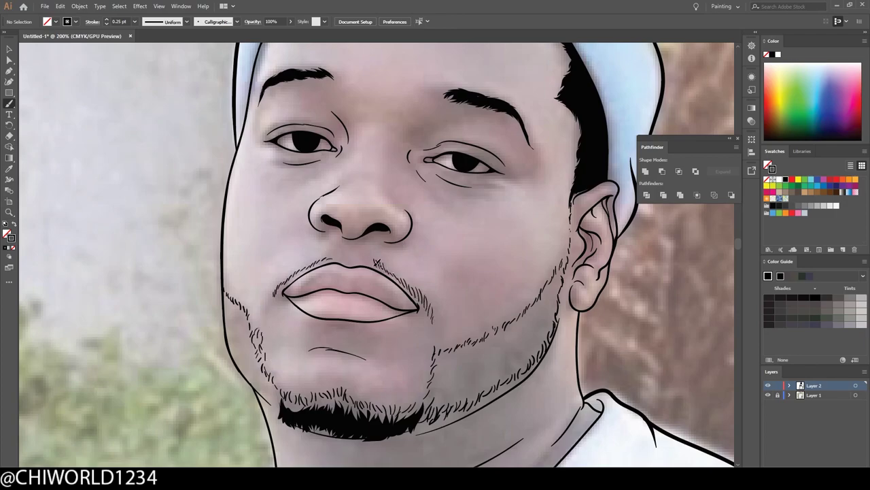
click(769, 395)
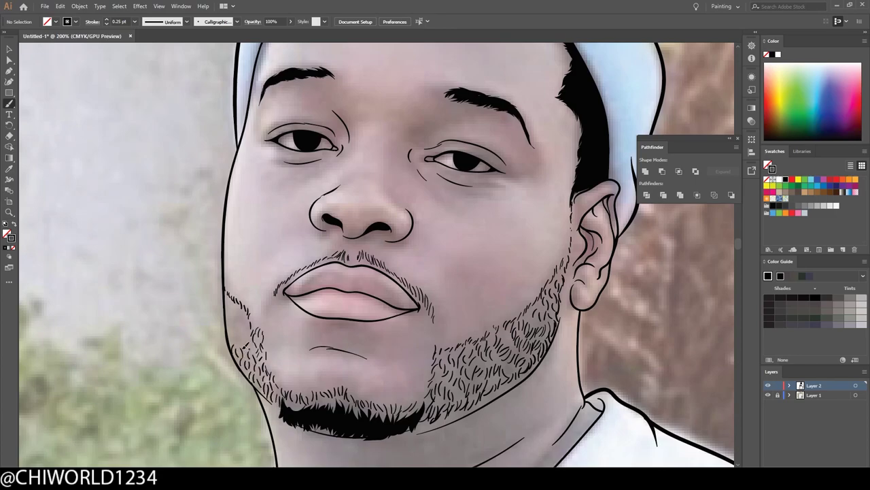
scroll(515, 345, down, 1)
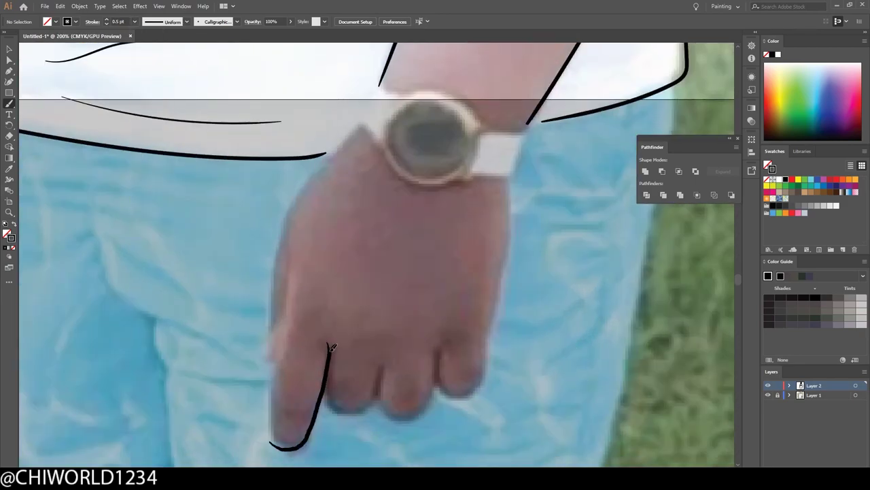
Outline the fingers and side of the hand below the watch up to the wrist
drag(439, 391, 529, 123)
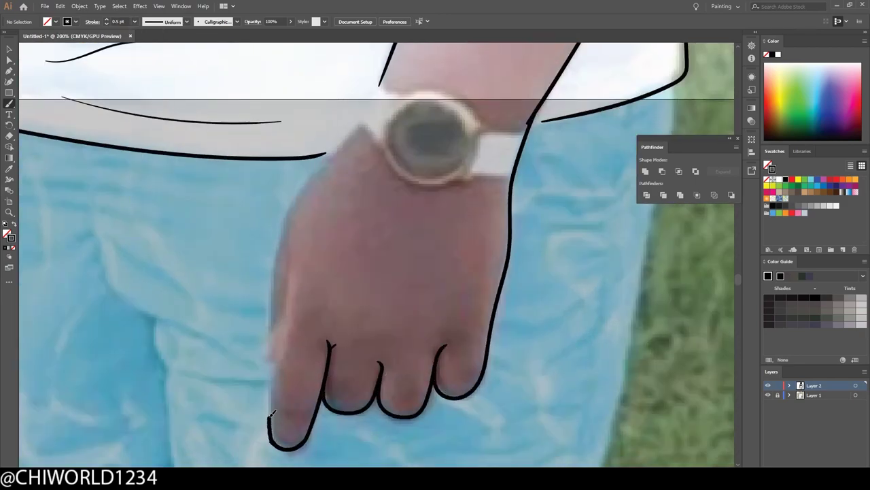
drag(291, 246, 279, 445)
drag(275, 361, 359, 128)
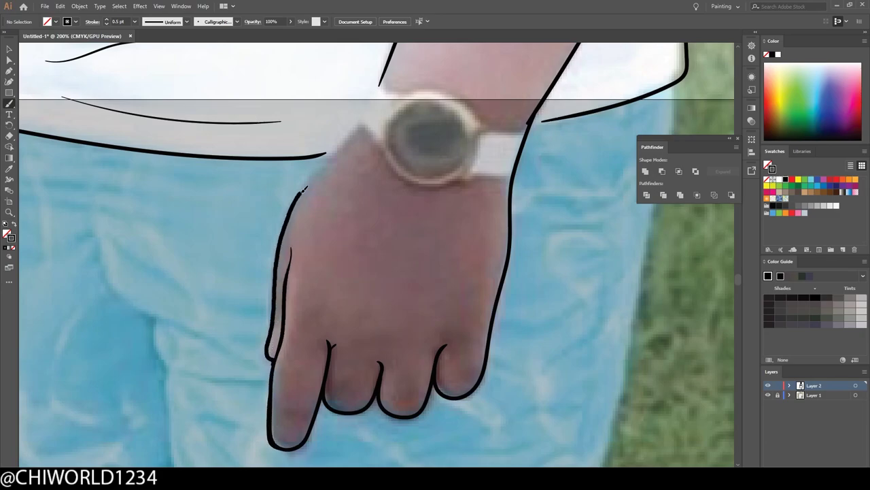
key(ctrl+minus)
key(ctrl+minus)
key(ctrl+minus)
click(768, 395)
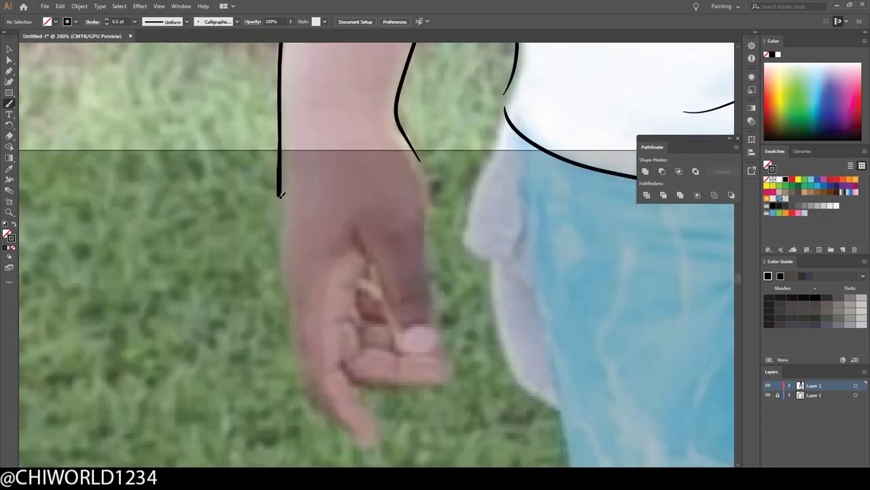
Trace the other hand's outer edge, curled fingertips and inner finger creases
drag(279, 192, 332, 411)
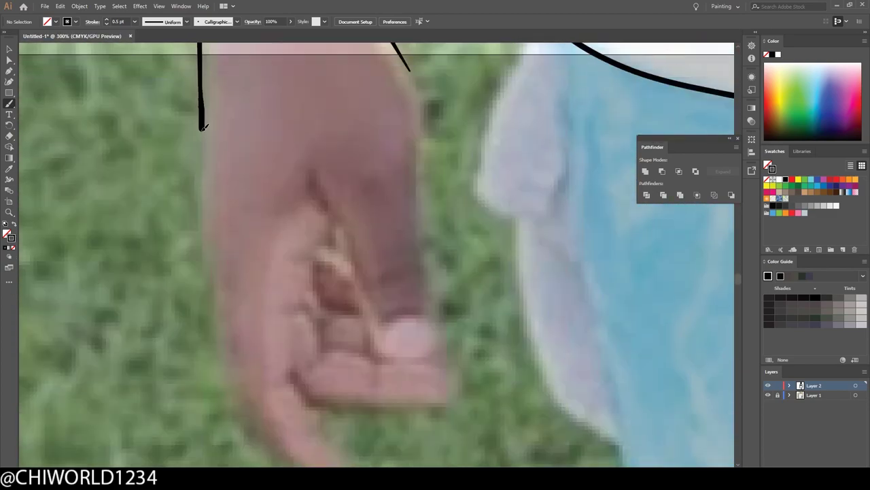
drag(211, 292, 223, 411)
drag(202, 116, 213, 296)
key(ctrl+plus)
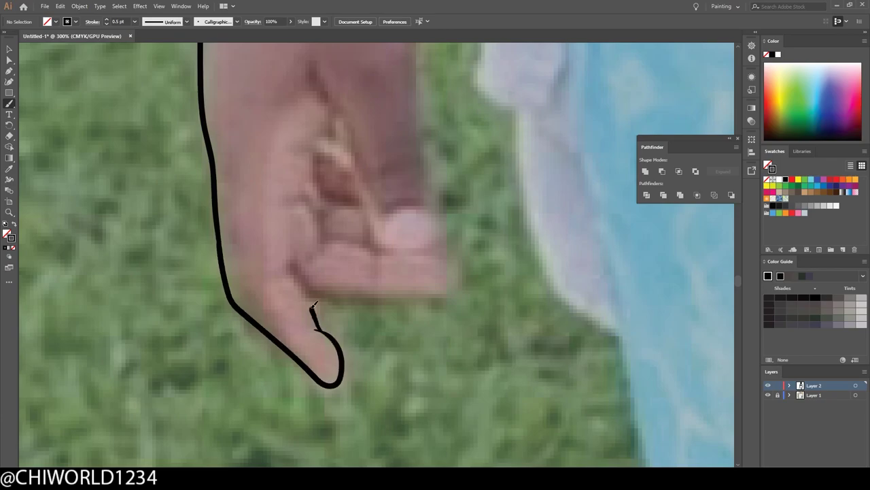
drag(221, 223, 297, 327)
scroll(298, 328, up, 3)
key(ctrl+plus)
drag(445, 375, 275, 415)
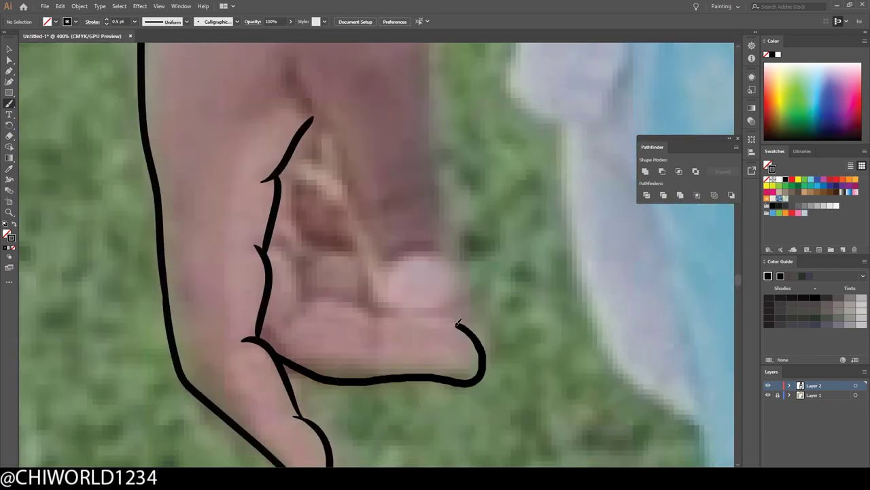
mouse_move(451, 358)
mouse_down()
mouse_move(355, 287)
mouse_move(293, 131)
mouse_up()
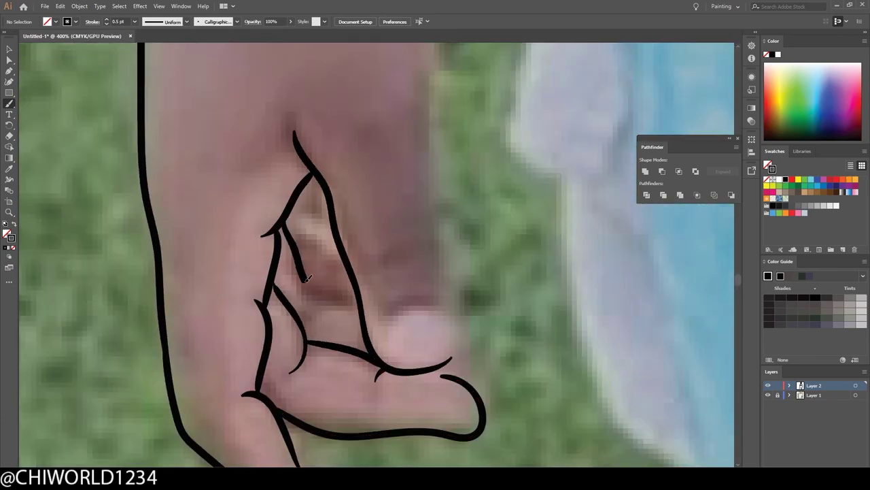
drag(471, 380, 463, 352)
drag(452, 360, 441, 280)
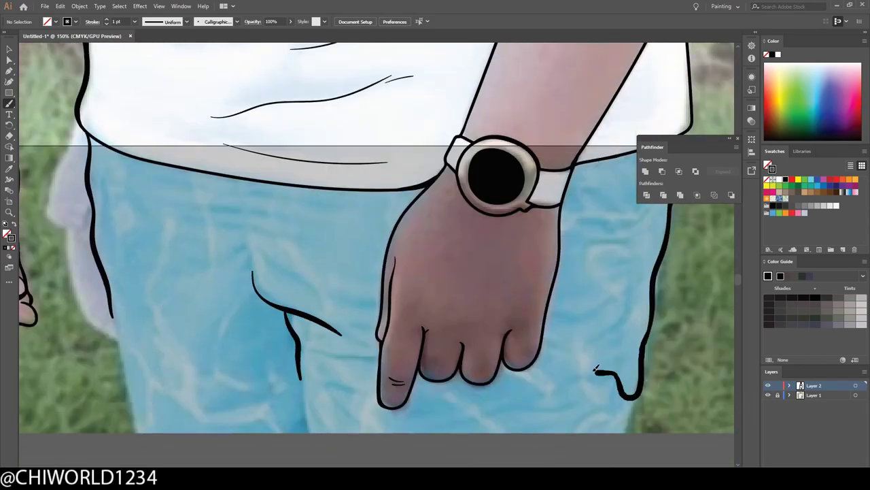
Draw a drippy outline along the shorts hem and paint the drips solid black with the Blob Brush
drag(596, 370, 115, 334)
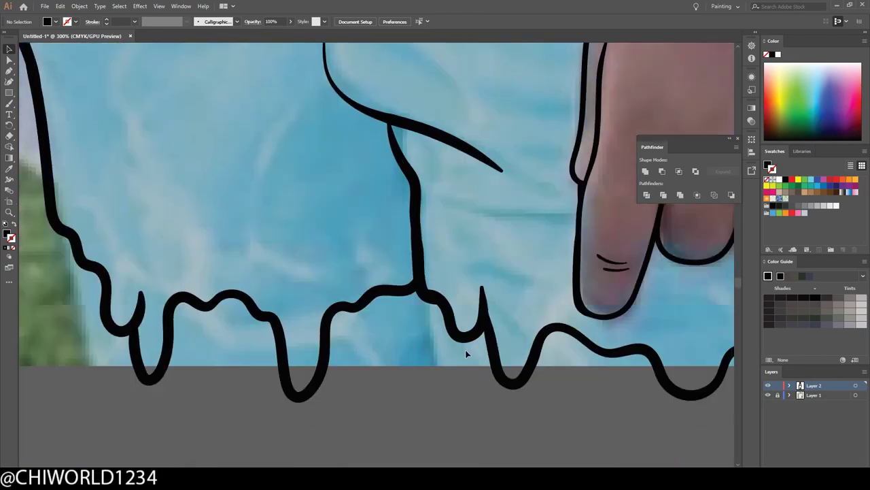
click(10, 103)
drag(408, 379, 316, 376)
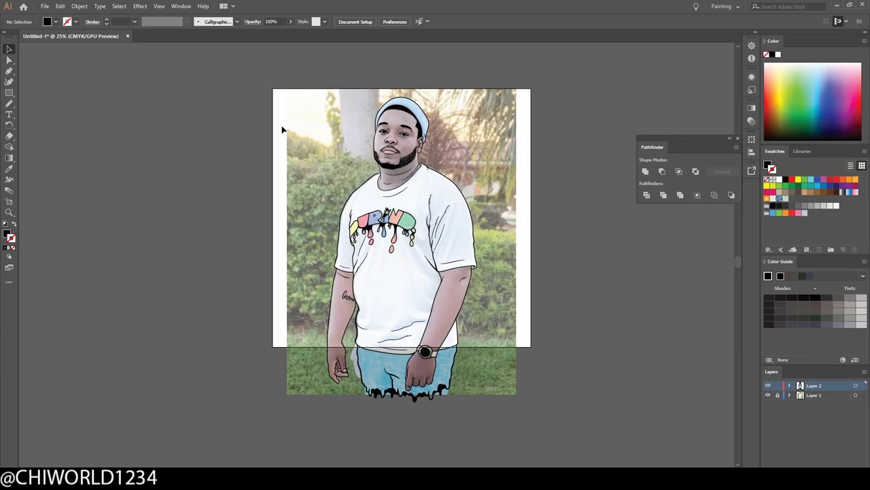
Save the drawing as 'guy f.ai'
click(79, 7)
click(102, 120)
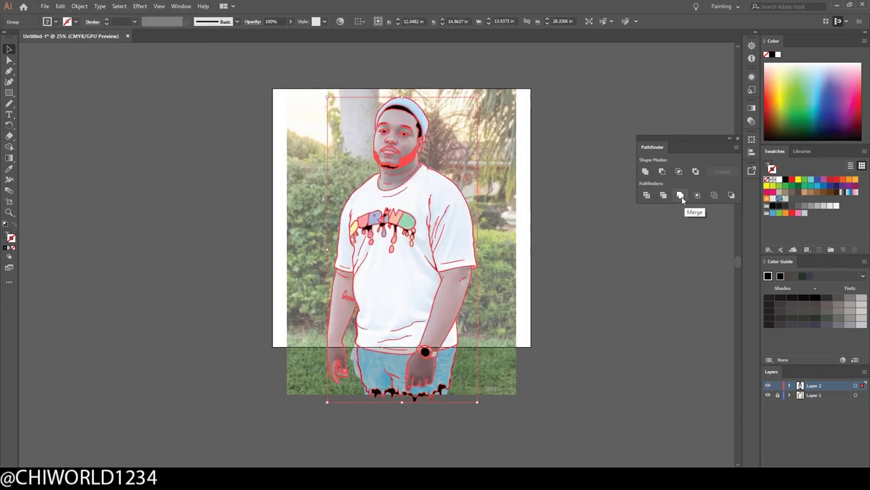
key(ctrl+s)
key(Return)
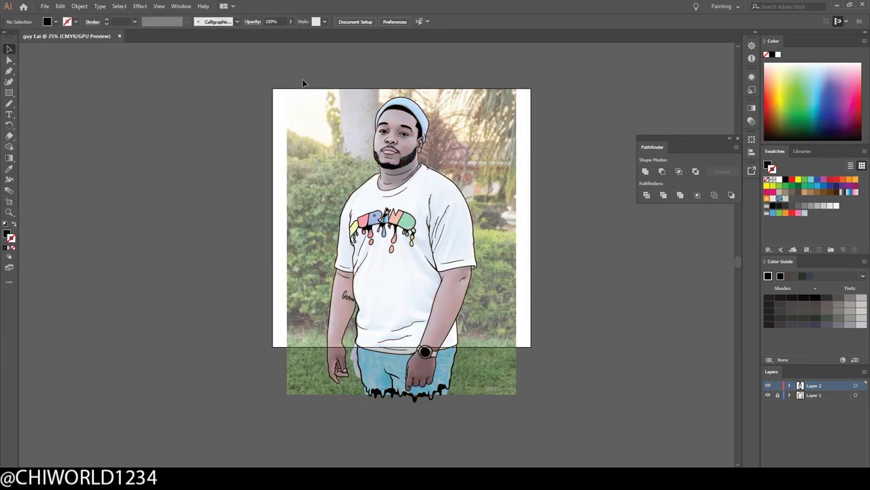
click(44, 7)
key(Escape)
Reposition the line-art group and join the shoulder line to the neck with the Paintbrush
drag(497, 370, 427, 122)
scroll(427, 136, up, 1)
key(b)
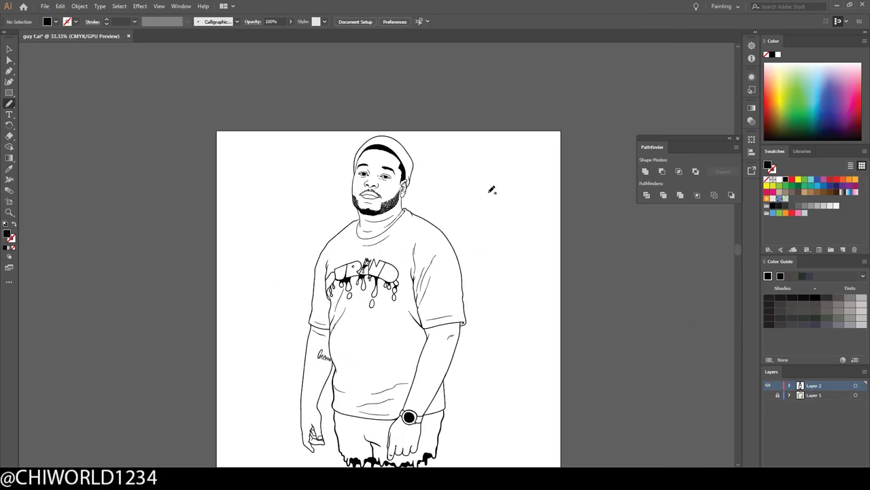
scroll(487, 196, up, 5)
scroll(487, 197, up, 3)
drag(340, 177, 401, 149)
scroll(321, 306, down, 3)
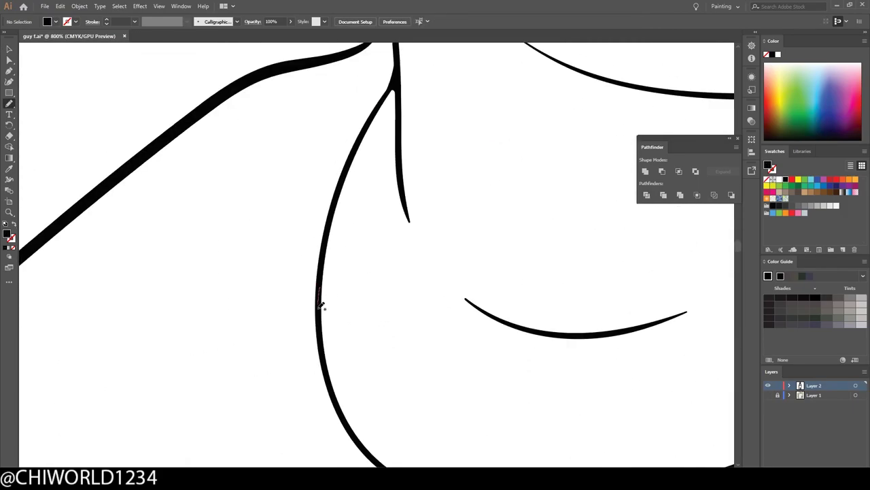
drag(354, 198, 388, 89)
Finish the neck and shoulder strokes, add a crease below the sleeve, and select all the line art
key(ctrl+0)
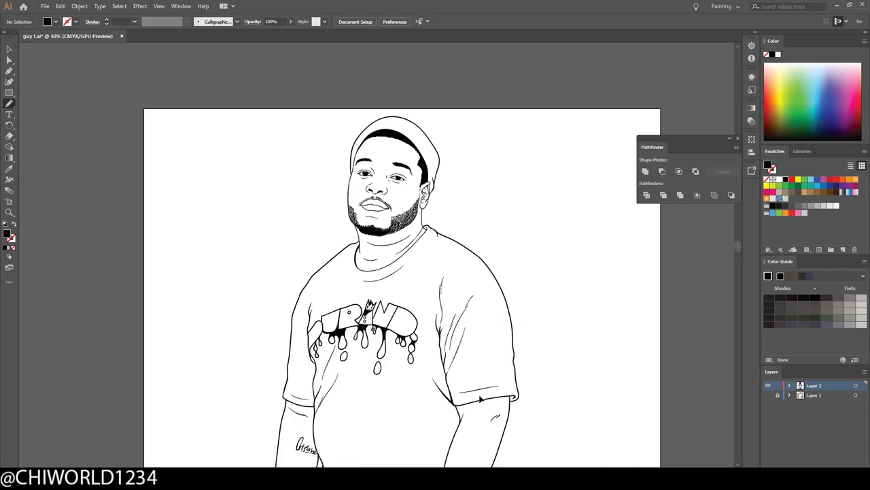
scroll(392, 145, up, 10)
drag(429, 151, 429, 150)
scroll(552, 254, down, 5)
scroll(552, 254, up, 4)
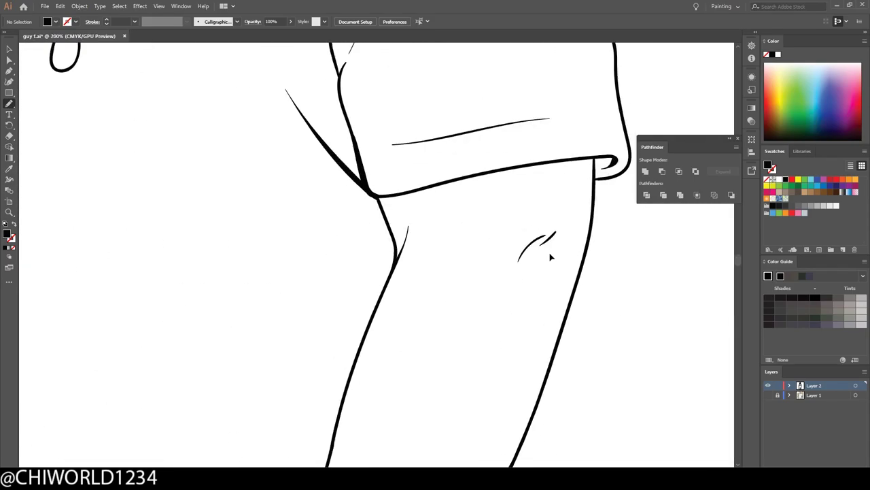
drag(242, 317, 499, 273)
drag(638, 251, 638, 253)
scroll(202, 342, down, 8)
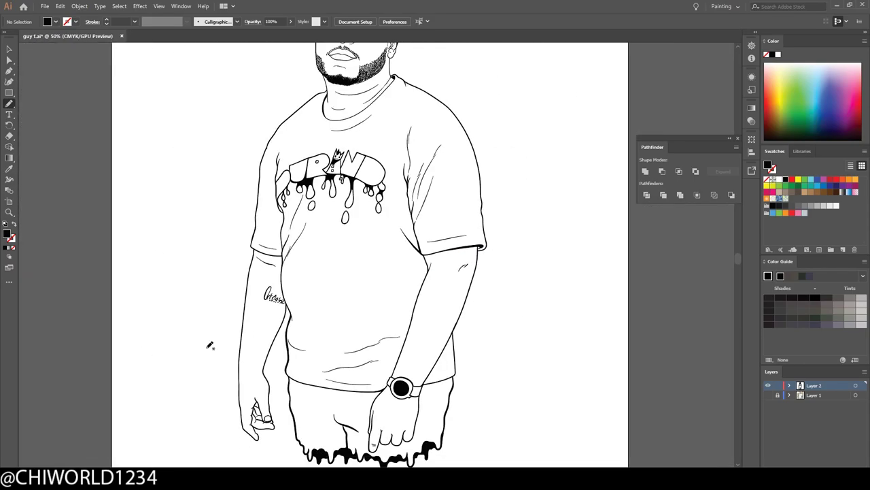
key(v)
key(ctrl+a)
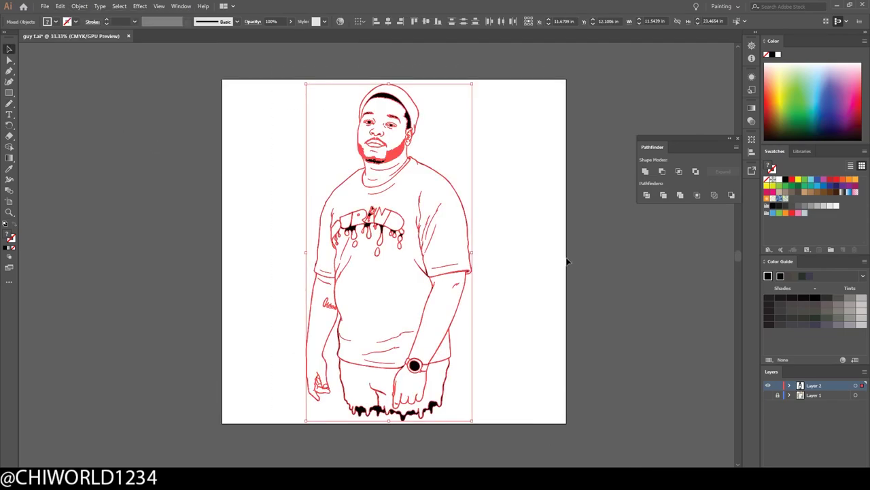
Load the CHIWORLD SKIN TONES #1 swatch library and pick a brown skin-tone fill
drag(814, 386, 843, 462)
click(769, 249)
click(808, 247)
scroll(194, 113, down, 2)
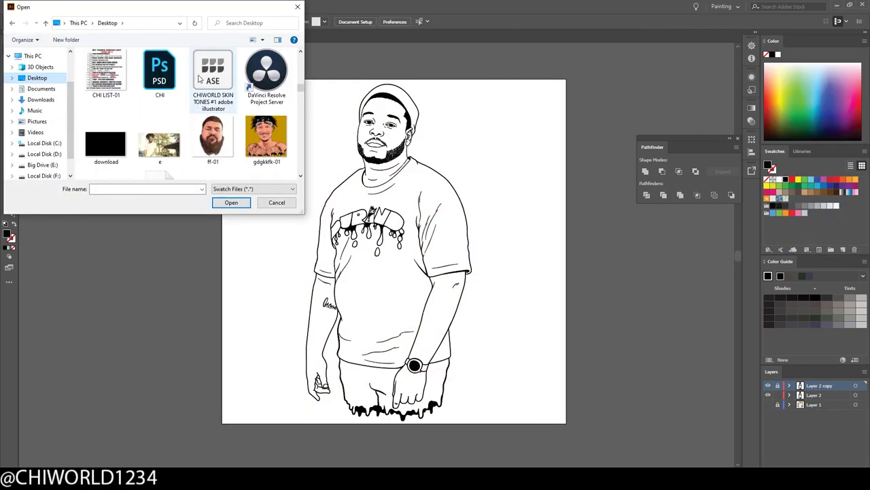
double_click(222, 81)
click(783, 204)
Draw a brown rectangle over the figure, send it behind the line art and crop it to the figure
key(m)
drag(276, 73, 548, 436)
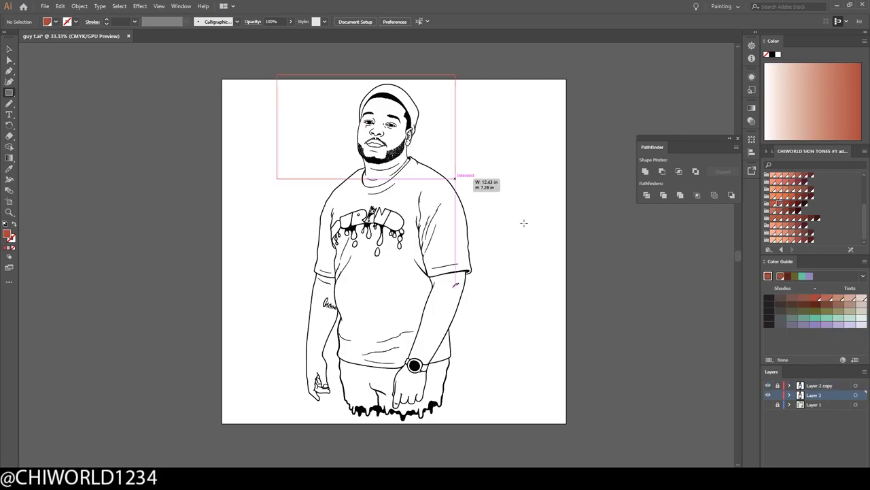
right_click(297, 134)
click(422, 312)
key(ctrl+a)
click(697, 196)
Fill the T-shirt white inside the figure group, then return to the full artboard view
double_click(531, 235)
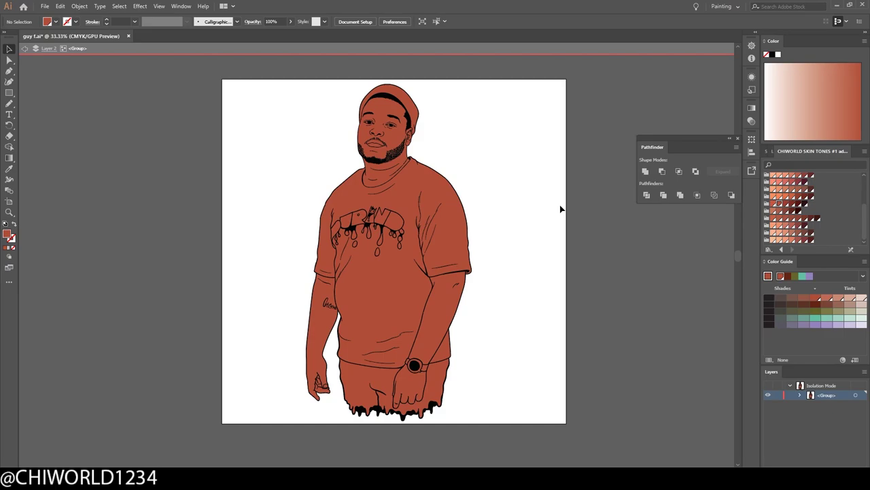
scroll(443, 127, up, 1)
click(380, 177)
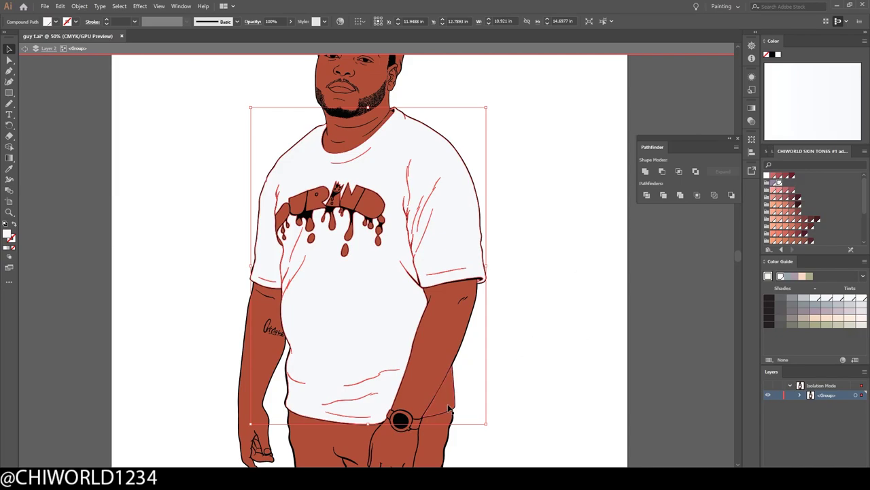
scroll(602, 247, up, 5)
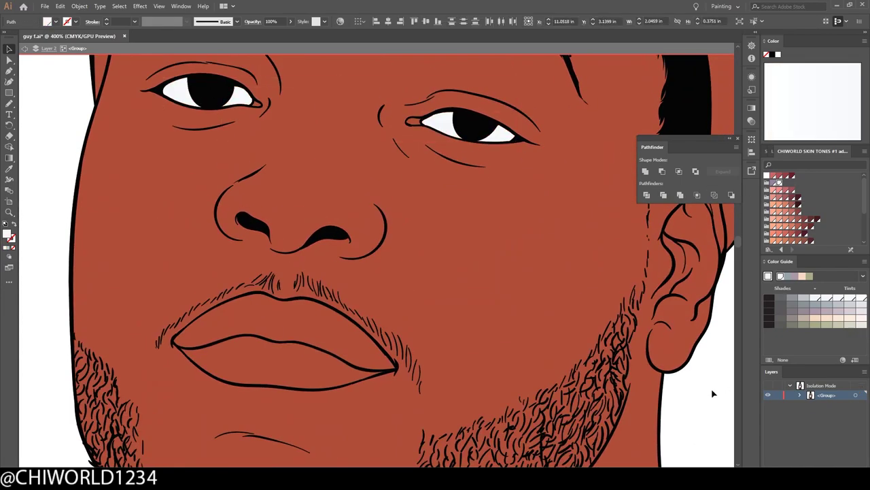
key(Escape)
key(ctrl+0)
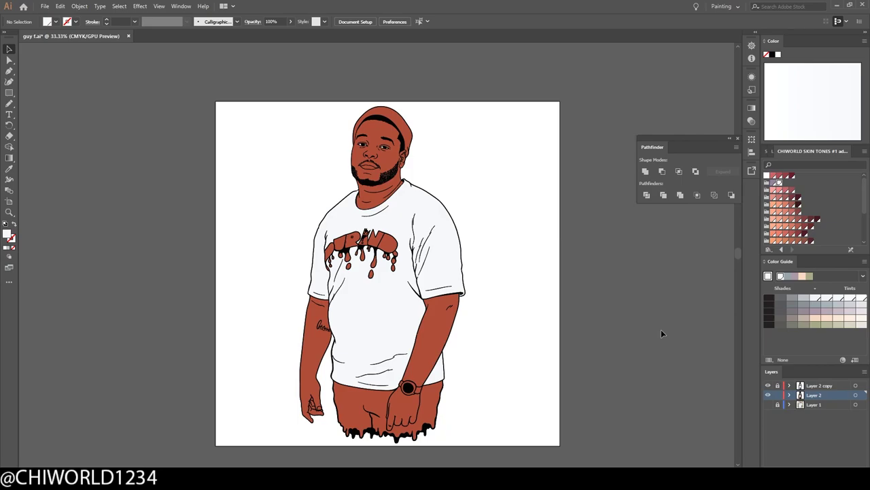
Change the brown fill of the hat and shorts to cyan
double_click(425, 334)
click(425, 333)
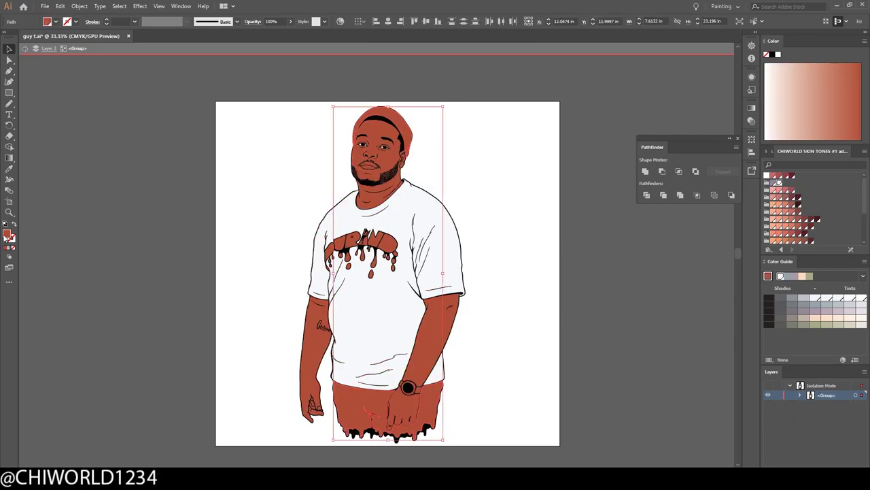
double_click(8, 235)
click(225, 37)
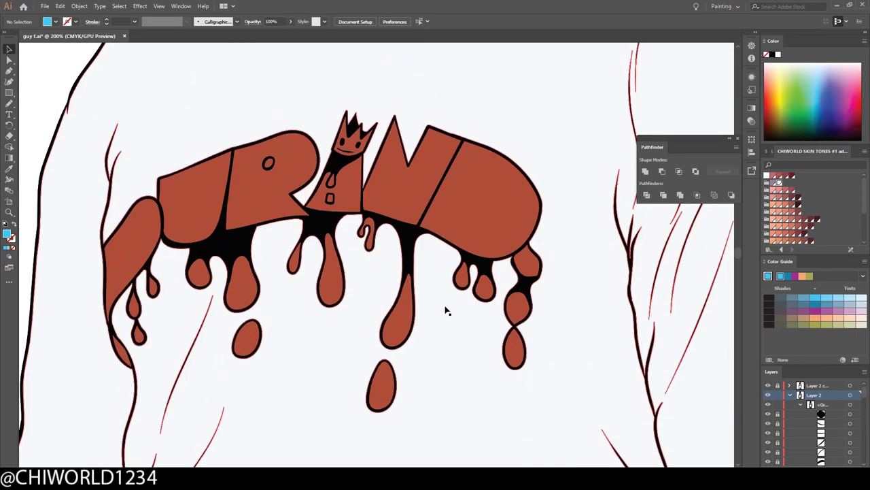
Isolate the GRIND lettering group and colour the D green
right_click(486, 230)
click(520, 297)
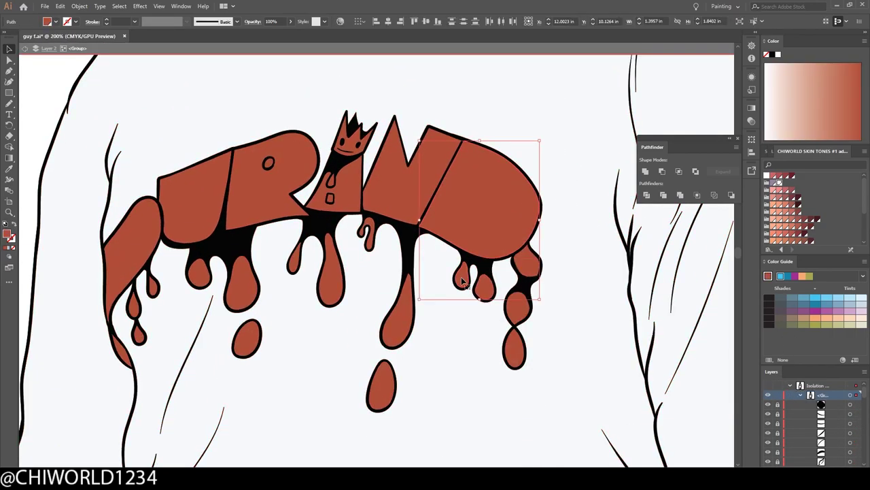
double_click(9, 235)
click(141, 108)
click(225, 37)
Colour the N and its drips orange
click(401, 184)
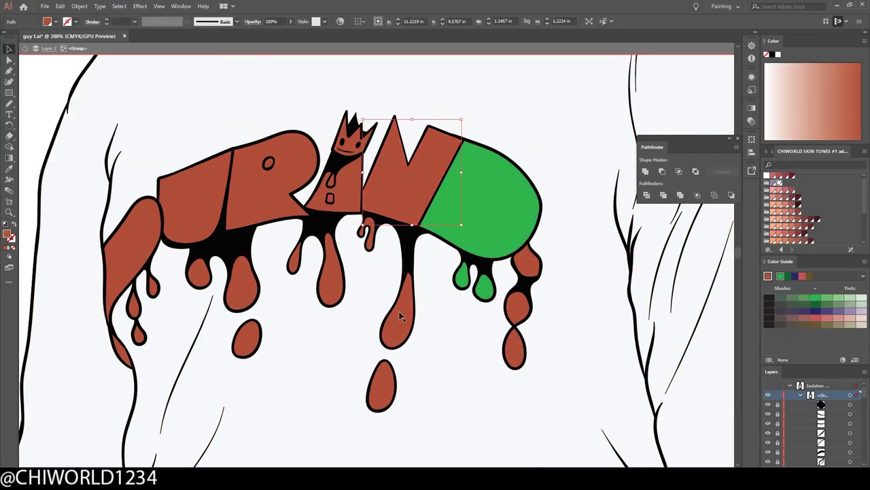
click(396, 320)
double_click(8, 235)
click(225, 36)
Colour the R's left part red and its middle part and drips blue
click(190, 191)
double_click(9, 234)
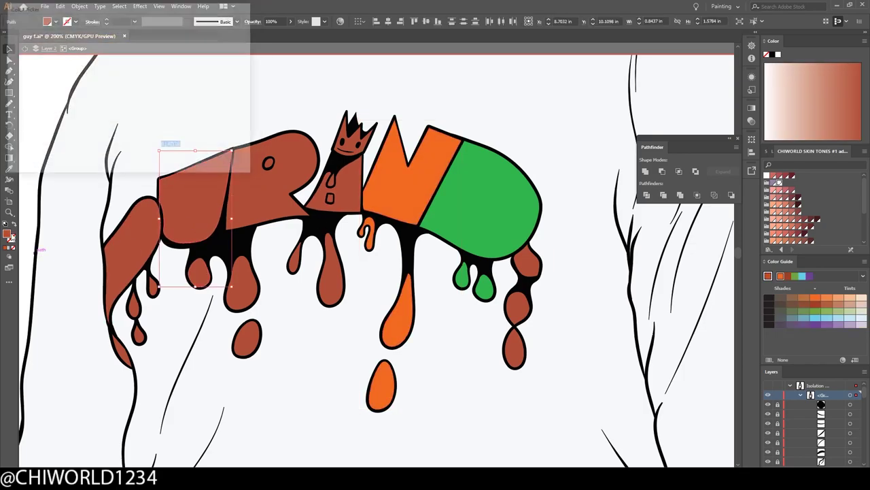
click(123, 38)
click(225, 37)
click(285, 197)
double_click(8, 234)
click(140, 71)
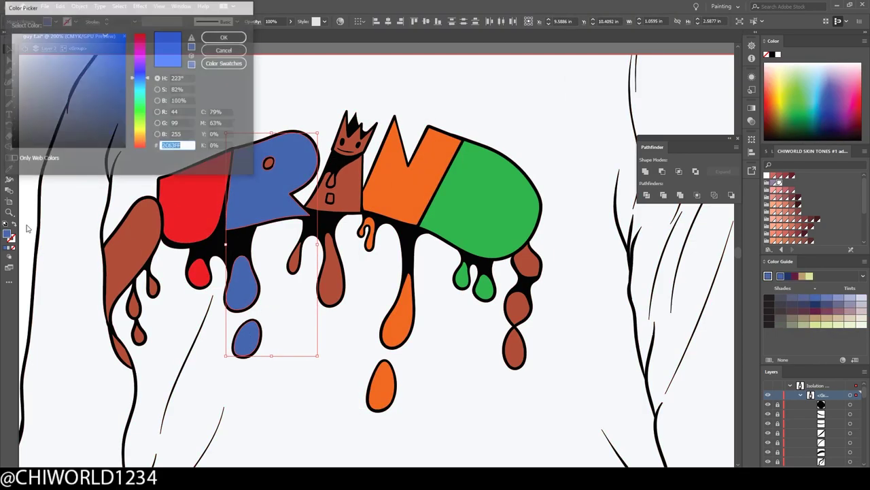
click(225, 37)
Colour the i blue and the small left drips yellow
click(350, 197)
double_click(8, 235)
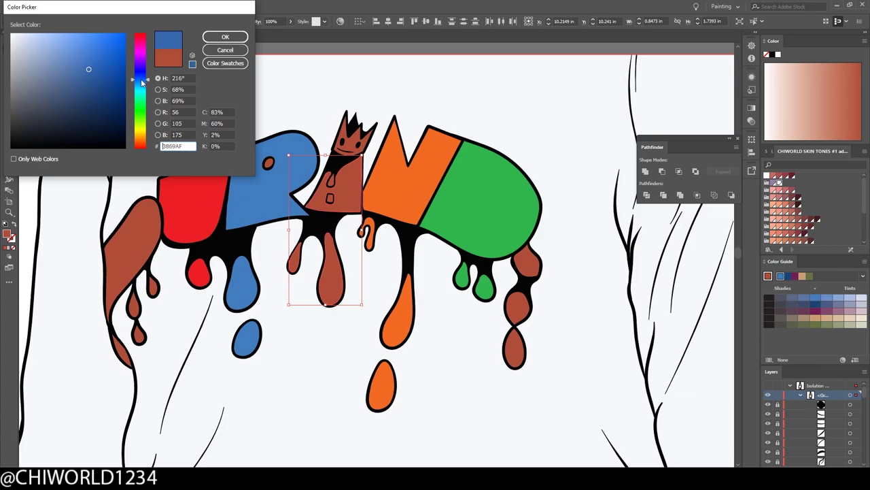
click(225, 36)
click(133, 226)
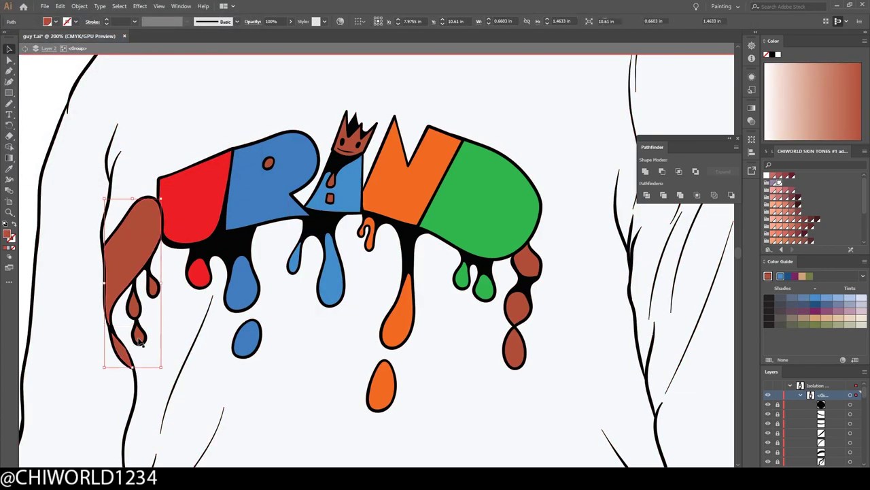
double_click(8, 235)
click(112, 41)
click(225, 37)
Colour the crown and the right drips yellow, then deselect everything
click(353, 132)
click(6, 161)
click(136, 225)
ctrl+click(523, 306)
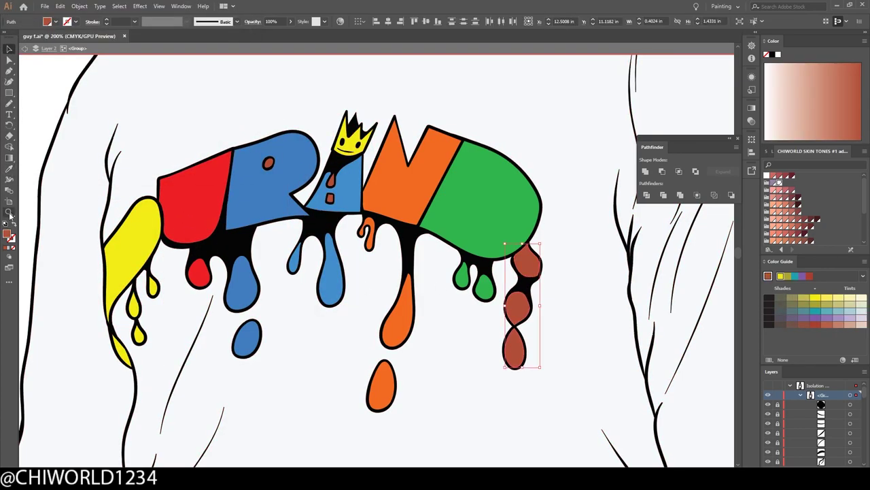
click(136, 224)
ctrl+click(332, 193)
click(33, 86)
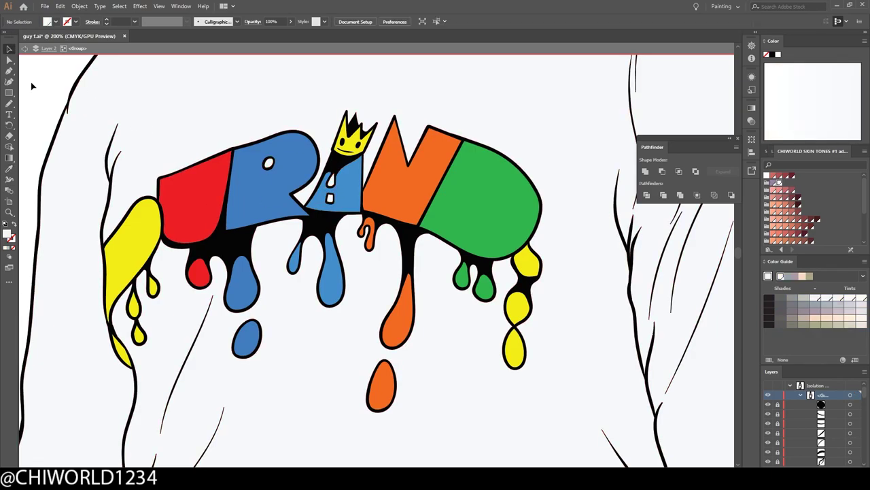
scroll(579, 331, down, 3)
Fill the watch ring orange
click(410, 267)
scroll(410, 266, up, 3)
scroll(410, 267, down, 2)
double_click(8, 235)
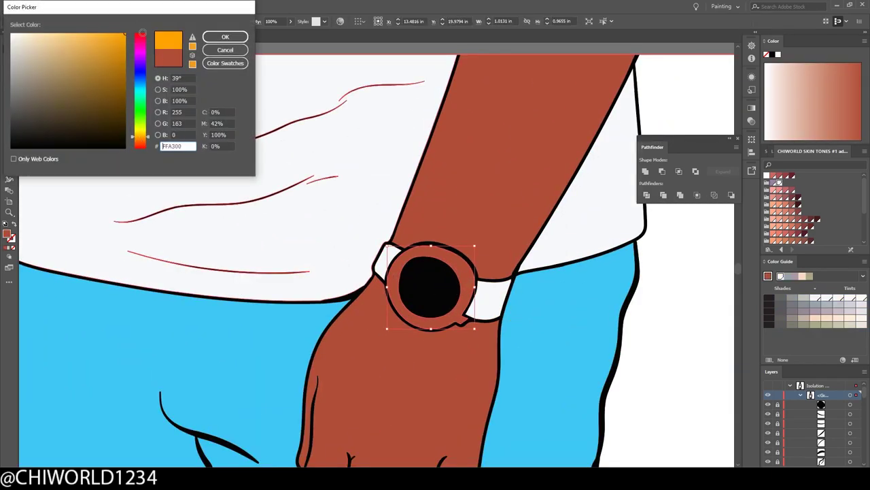
click(227, 34)
Colour the lips rose pink, with a darker tone on the upper lip
scroll(596, 261, down, 3)
double_click(8, 234)
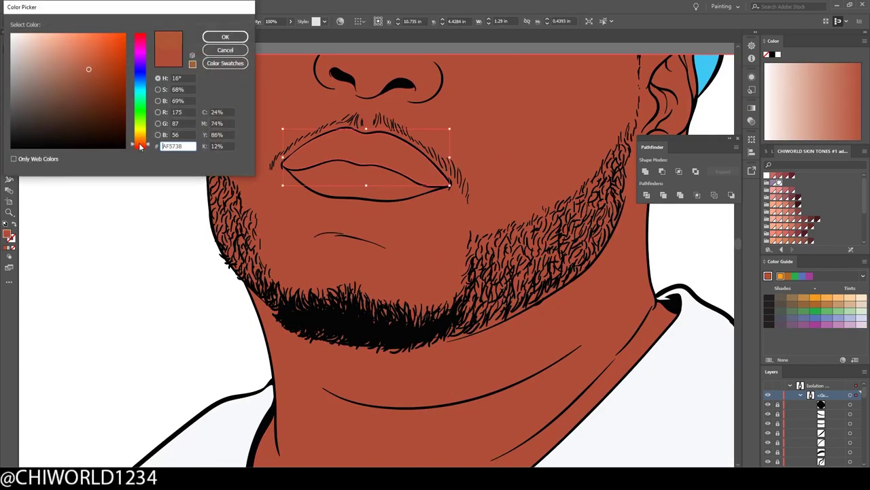
key(Return)
click(779, 179)
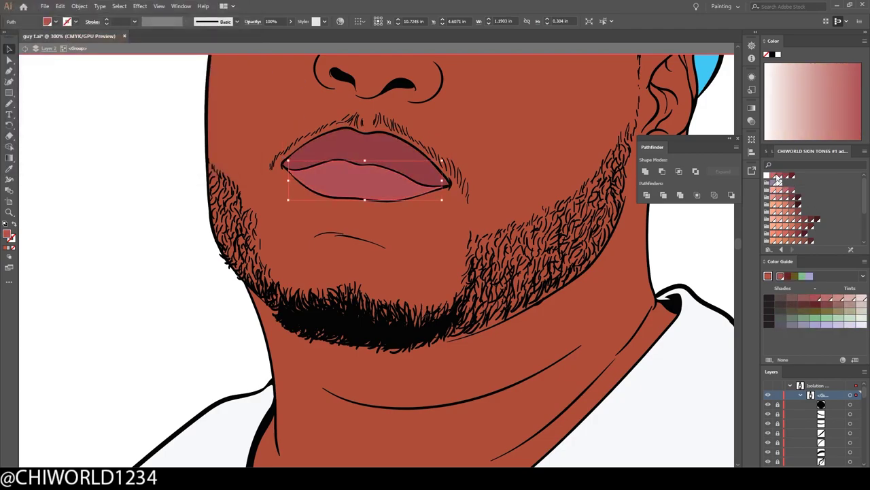
scroll(376, 180, down, 2)
scroll(454, 261, up, 3)
click(454, 261)
scroll(455, 261, down, 2)
scroll(435, 272, down, 3)
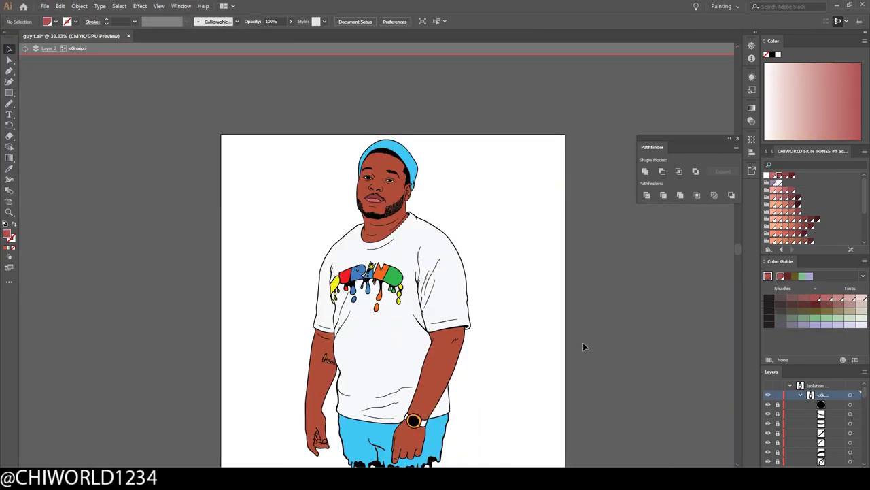
scroll(381, 435, up, 3)
scroll(198, 333, down, 1)
scroll(435, 272, down, 3)
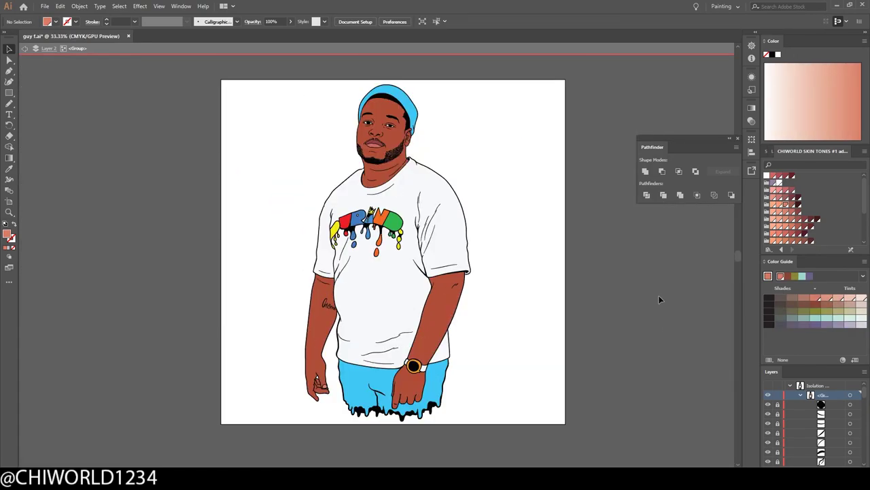
Exit isolation mode, fit the artboard in view and add a new shading layer
double_click(658, 295)
scroll(474, 313, up, 3)
click(474, 313)
double_click(474, 313)
scroll(461, 379, up, 5)
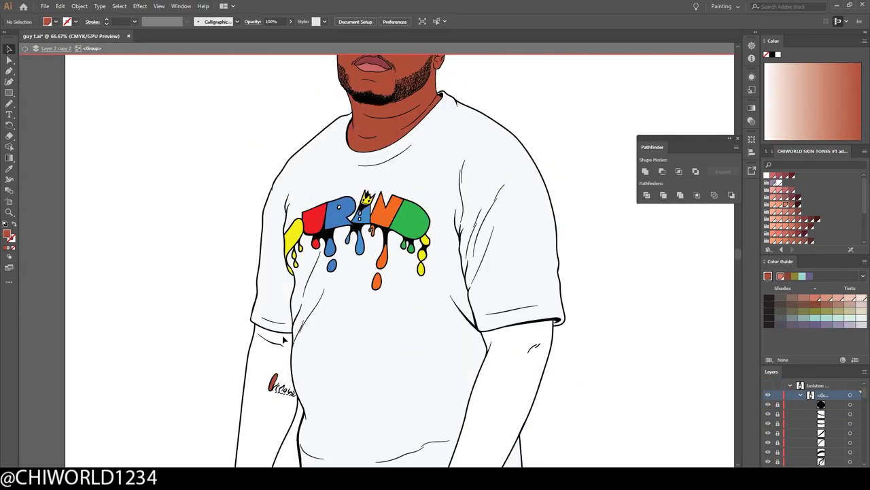
scroll(436, 272, up, 5)
scroll(326, 286, up, 3)
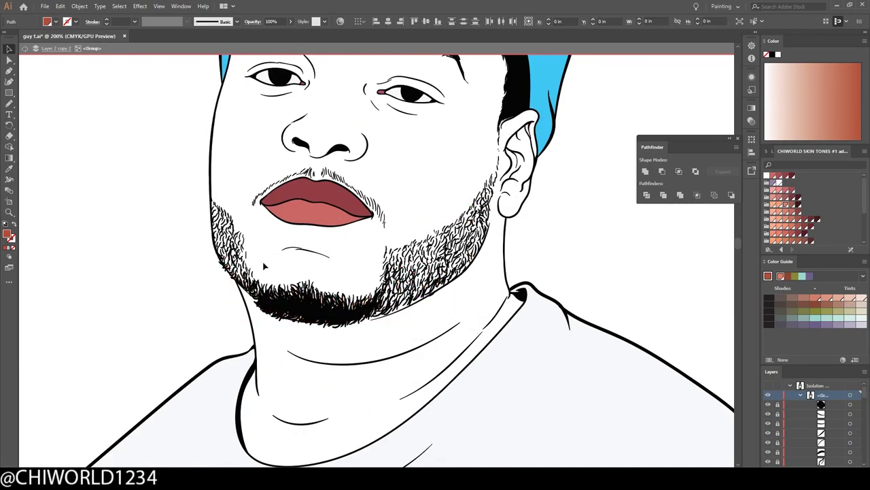
scroll(221, 125, up, 3)
scroll(221, 126, up, 3)
scroll(480, 272, up, 3)
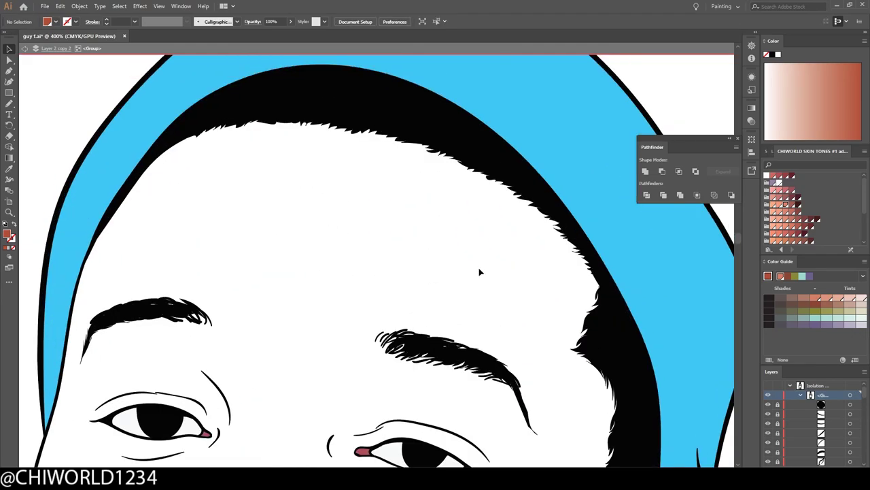
key(ctrl+0)
double_click(612, 355)
key(ctrl+l)
With the Pencil tool, shade the neck and jawline, highlight the chin and shadow the nostrils
key(b)
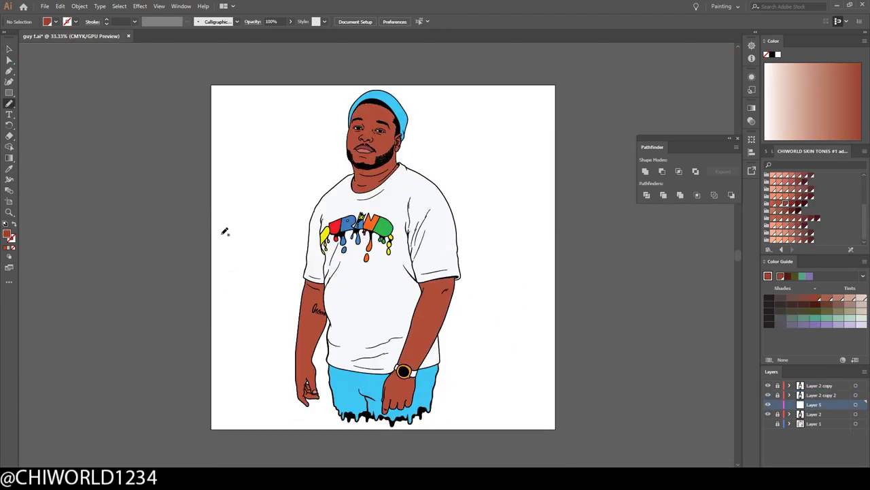
scroll(224, 229, up, 5)
mouse_move(544, 306)
mouse_down()
mouse_move(449, 407)
mouse_move(220, 354)
mouse_up()
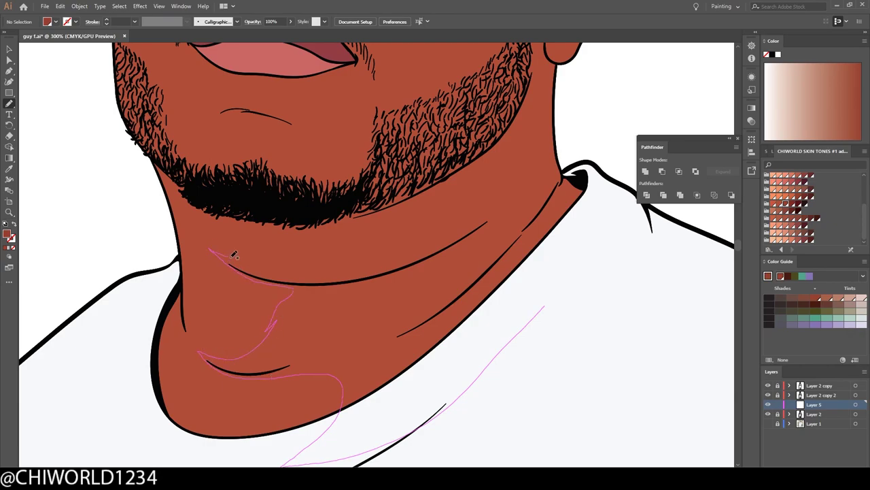
drag(233, 254, 515, 127)
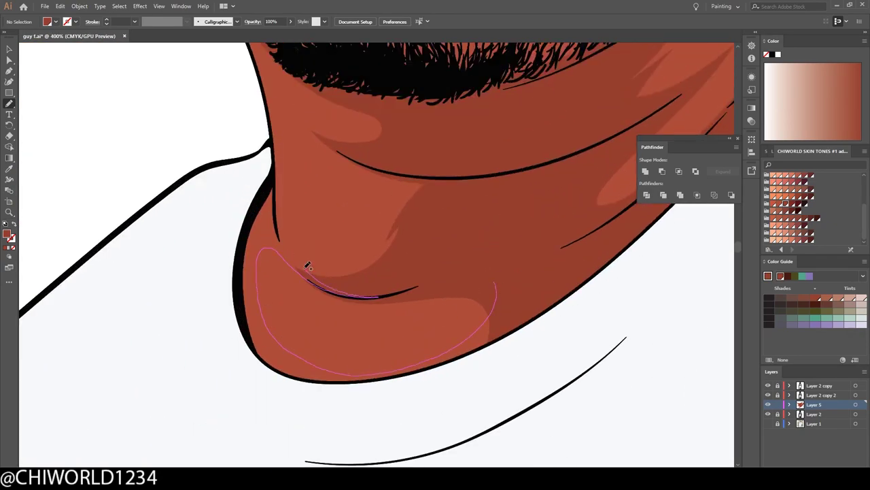
drag(307, 264, 309, 267)
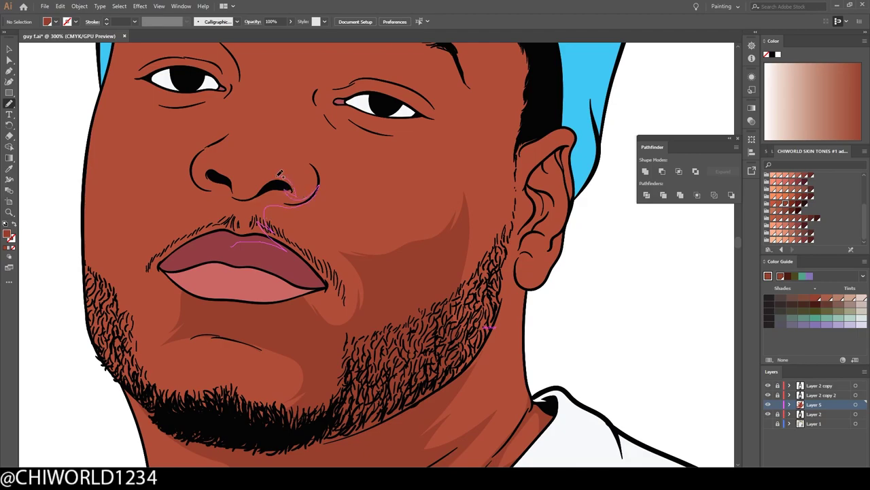
drag(229, 166, 229, 166)
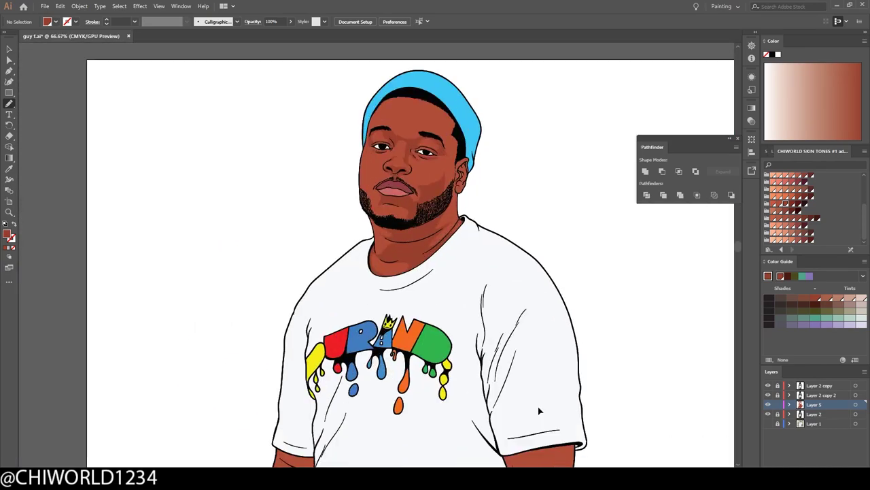
Add darker shading to the fingers and upper arm
scroll(544, 402, up, 2)
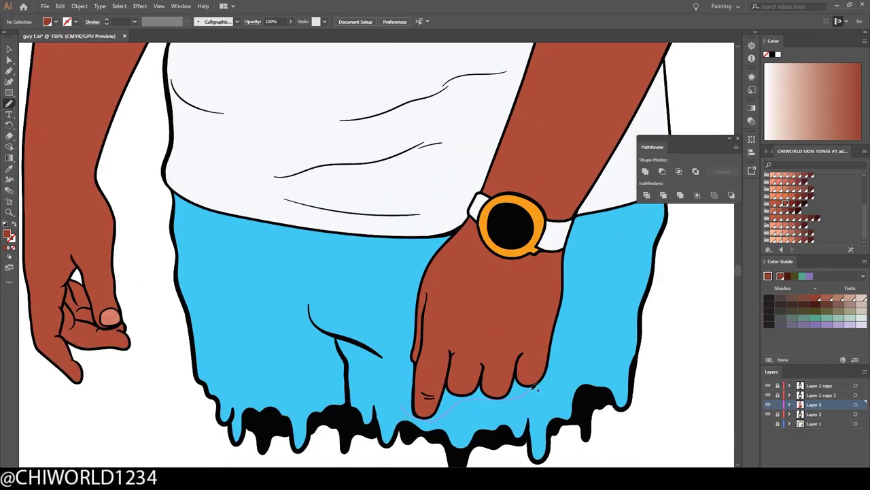
scroll(434, 326, up, 1)
drag(531, 406, 550, 378)
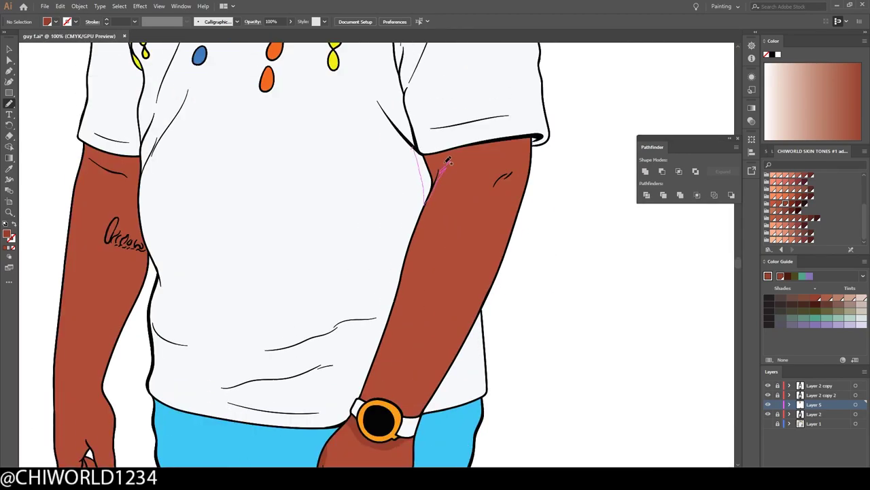
drag(495, 185, 485, 140)
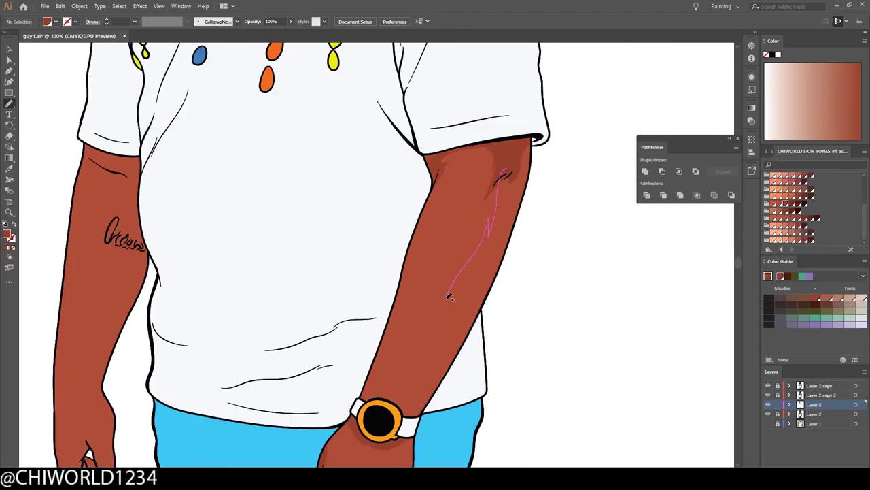
key(ctrl+0)
Shade the arm below the tattoo and draw a closed shadow across the palm
scroll(603, 282, up, 3)
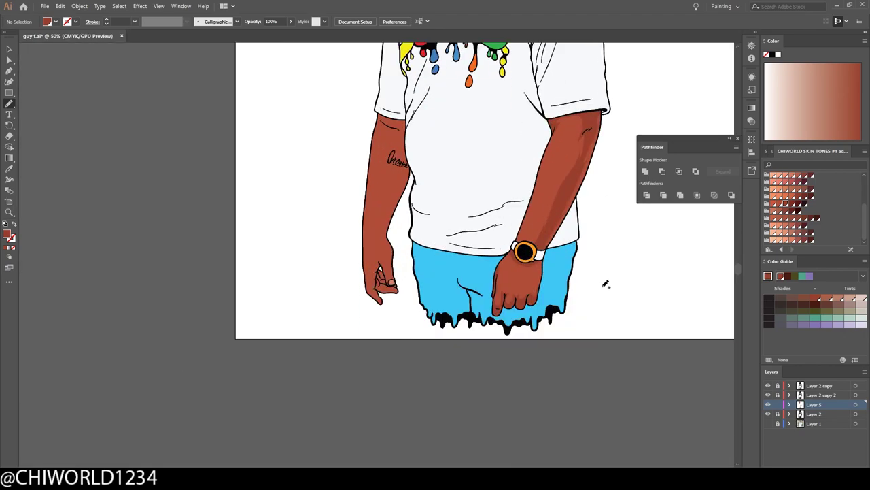
scroll(502, 141, up, 3)
scroll(528, 243, up, 5)
drag(528, 243, 445, 335)
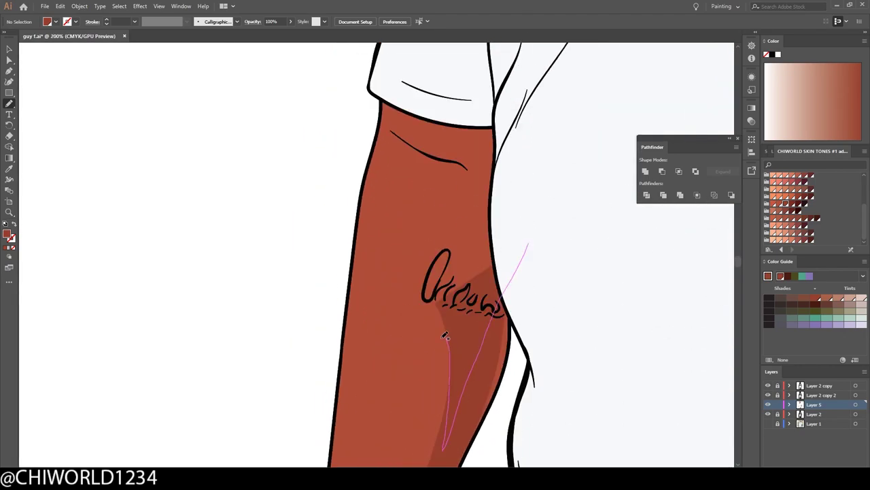
drag(398, 129, 408, 121)
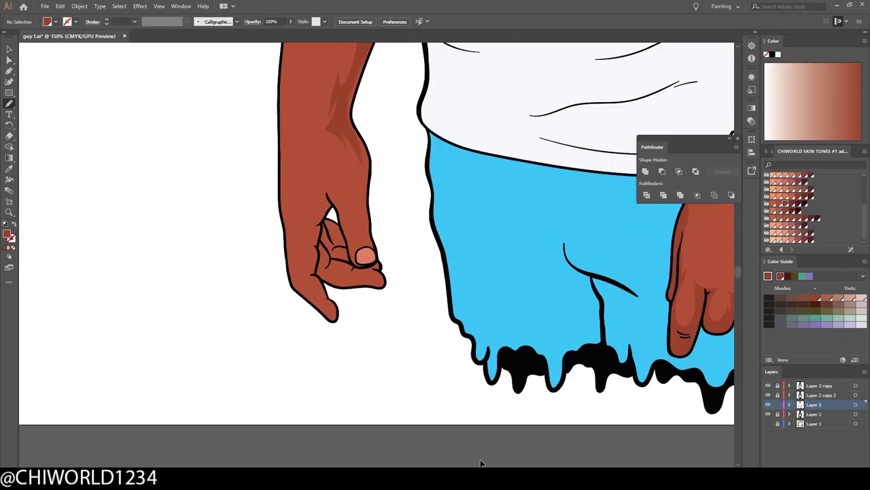
drag(294, 316, 401, 328)
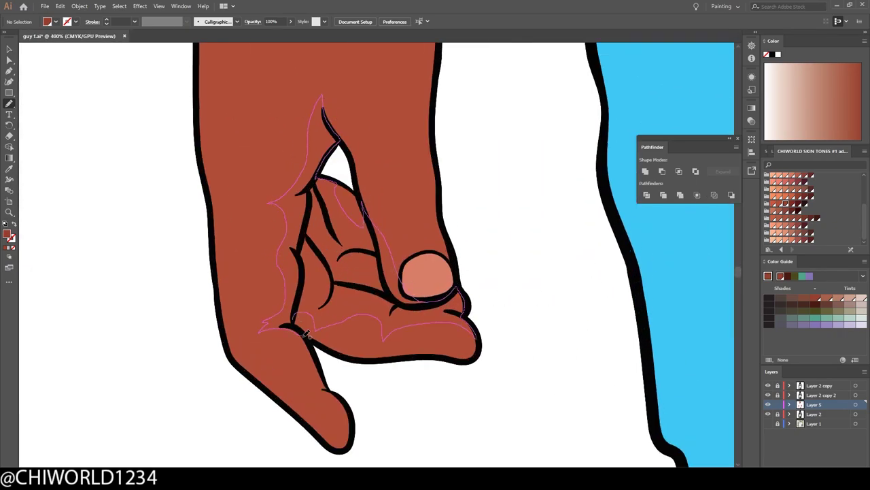
drag(306, 333, 304, 331)
Paint a shadow above the thumbnail and add another new layer (Layer 6)
scroll(343, 396, up, 2)
scroll(368, 381, up, 3)
drag(411, 398, 405, 349)
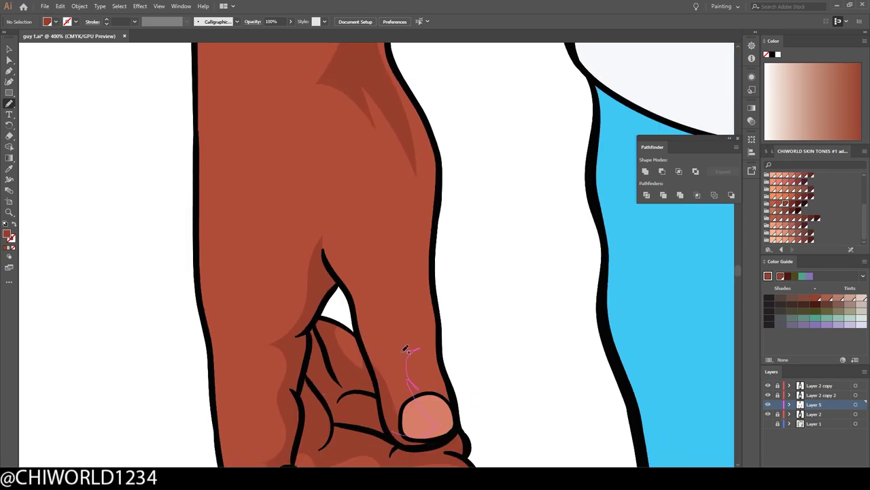
drag(320, 251, 323, 252)
key(ctrl+0)
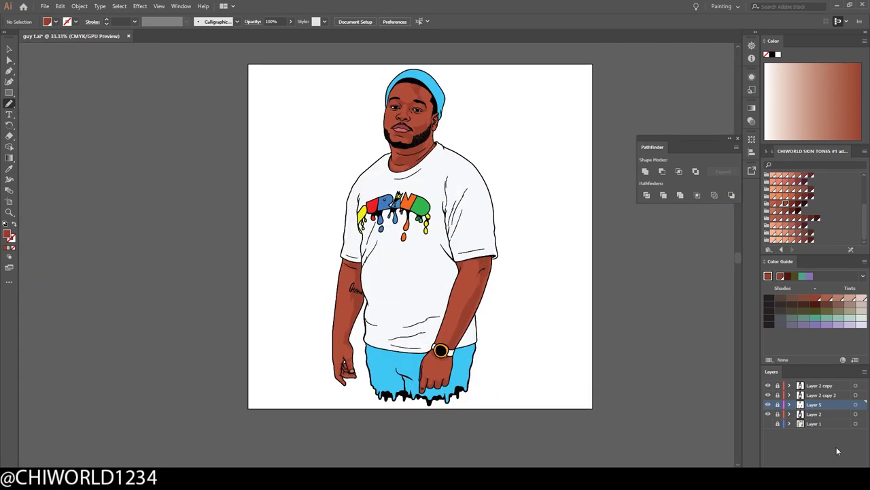
key(ctrl+l)
scroll(397, 111, up, 3)
Draw lighter highlight shapes along the nose bridge and on the cheek
scroll(397, 111, up, 1)
scroll(397, 111, up, 1)
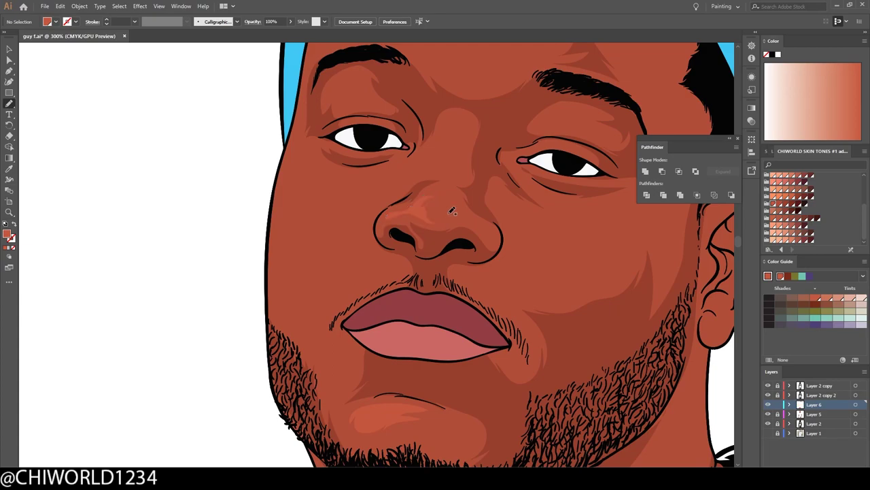
scroll(441, 209, up, 1)
drag(449, 156, 401, 216)
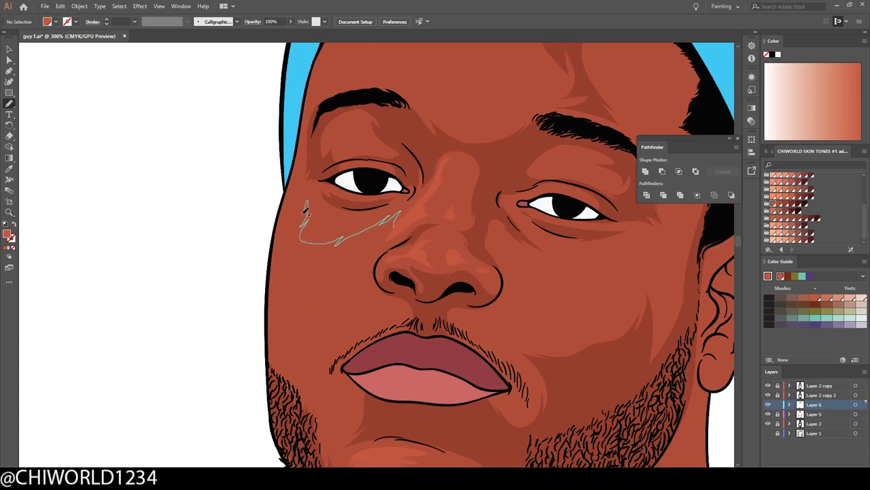
drag(337, 267, 398, 216)
drag(303, 412, 317, 385)
scroll(563, 430, up, 3)
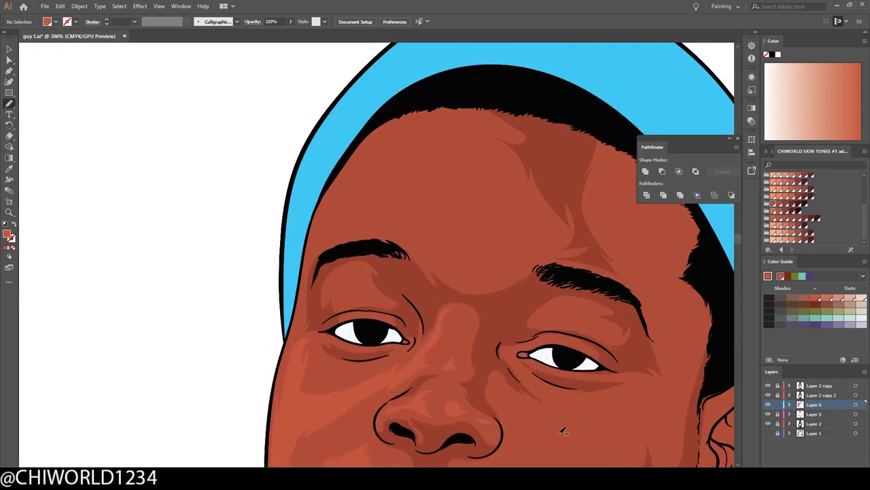
Zoom out to view the whole figure and select Layer 5
key(ctrl+0)
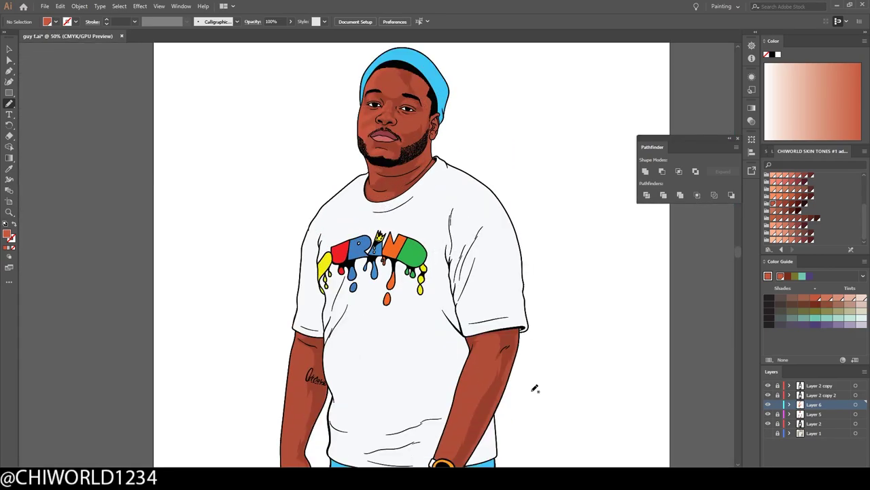
alt+scroll(534, 334, up, 5)
scroll(483, 164, up, 3)
alt+scroll(389, 367, down, 1)
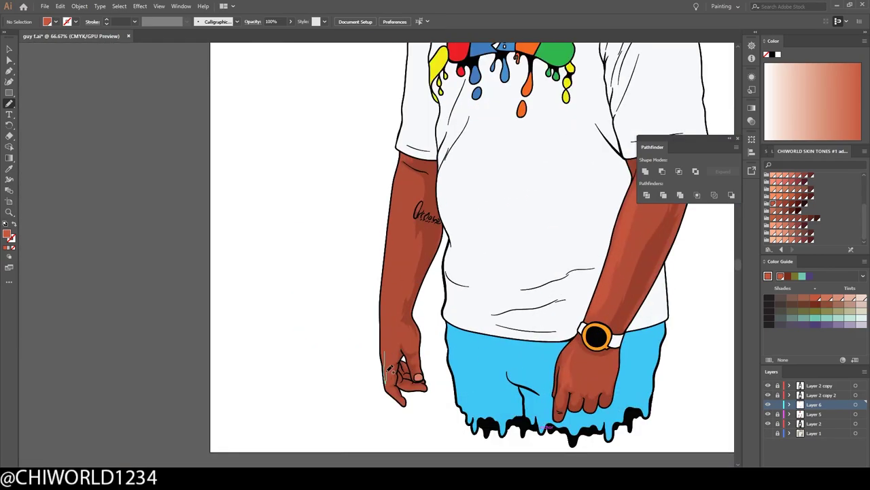
key(ctrl+0)
alt+scroll(499, 424, up, 3)
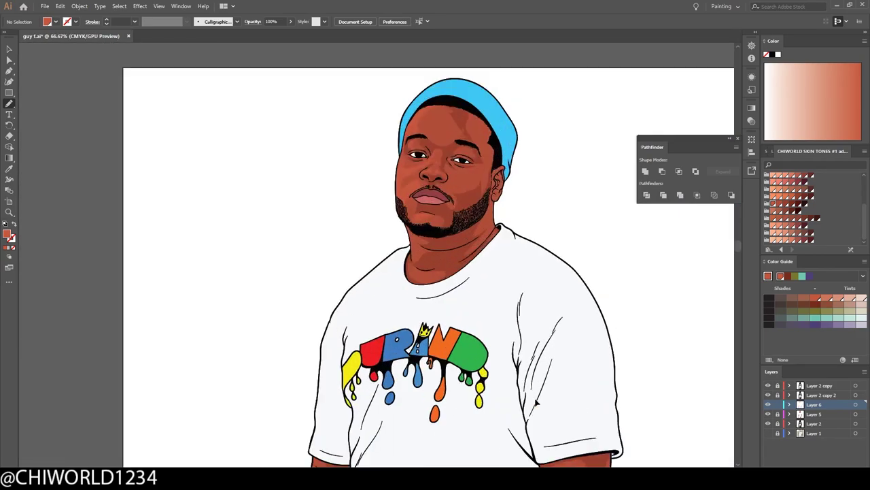
scroll(499, 340, up, 3)
click(784, 413)
alt+scroll(436, 199, up, 4)
alt+scroll(436, 199, up, 1)
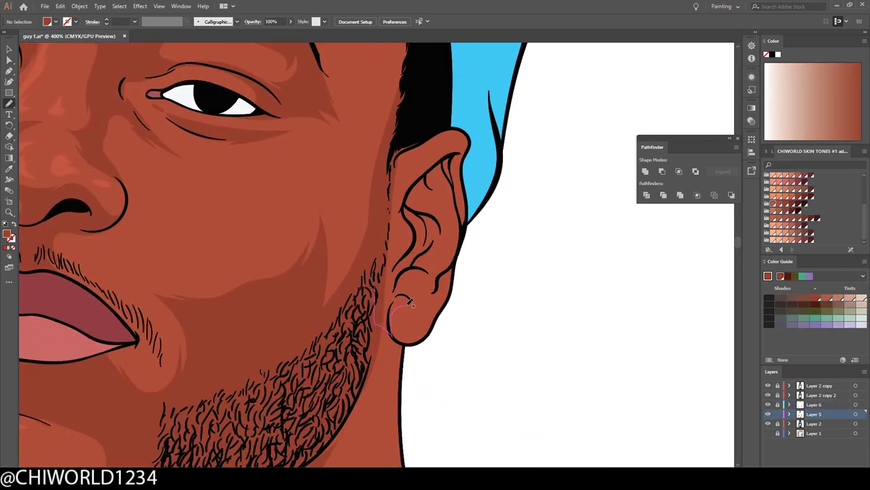
alt+scroll(470, 147, down, 4)
Create Layer 7 and draw a deep red shadow around the nostrils
key(ctrl+0)
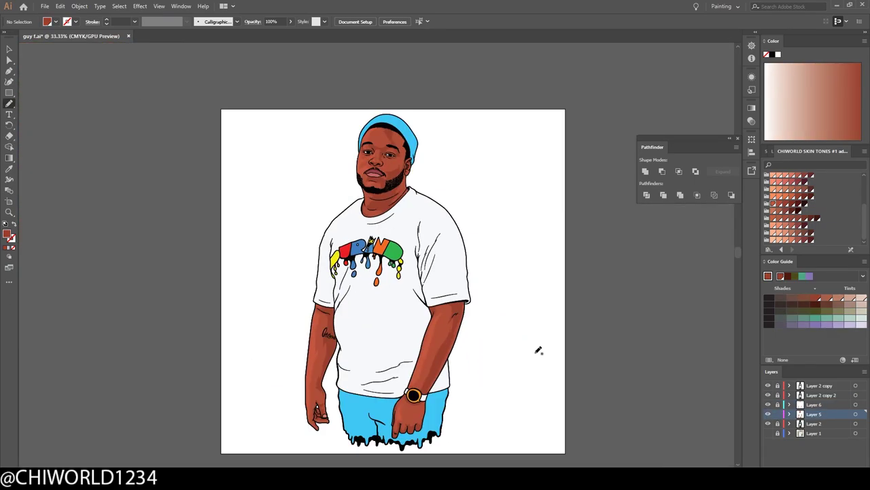
alt+scroll(537, 349, up, 1)
key(ctrl+l)
alt+scroll(374, 126, up, 8)
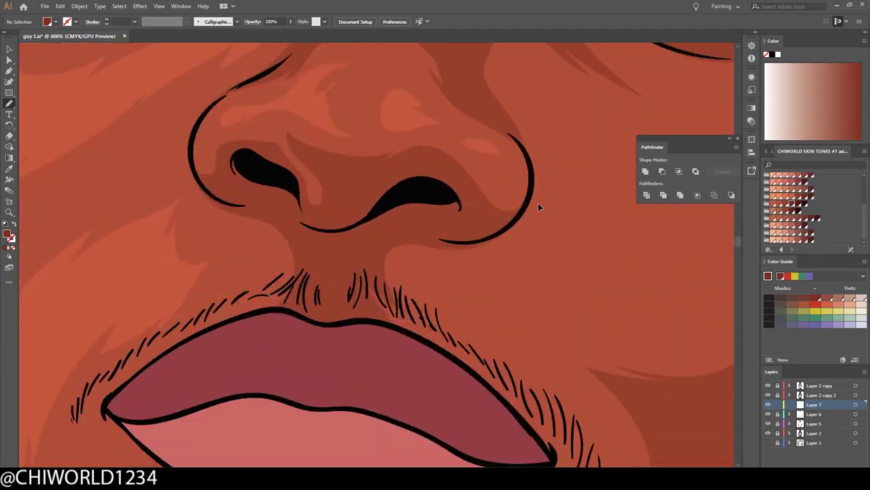
alt+scroll(538, 202, up, 1)
drag(155, 226, 342, 321)
Finish the nose shadow and add darker shadows below and left of the mustache
drag(166, 207, 165, 207)
alt+scroll(559, 369, down, 2)
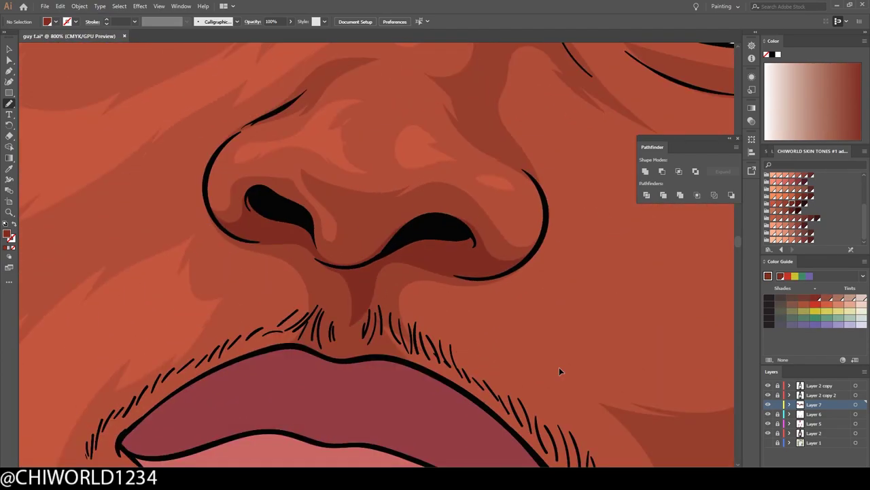
alt+scroll(575, 400, down, 1)
drag(552, 333, 562, 439)
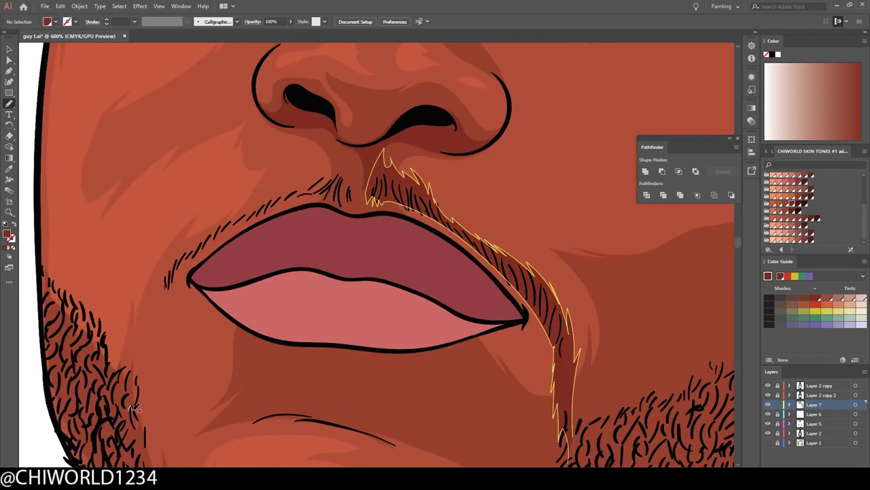
drag(293, 189, 359, 169)
alt+scroll(523, 450, down, 1)
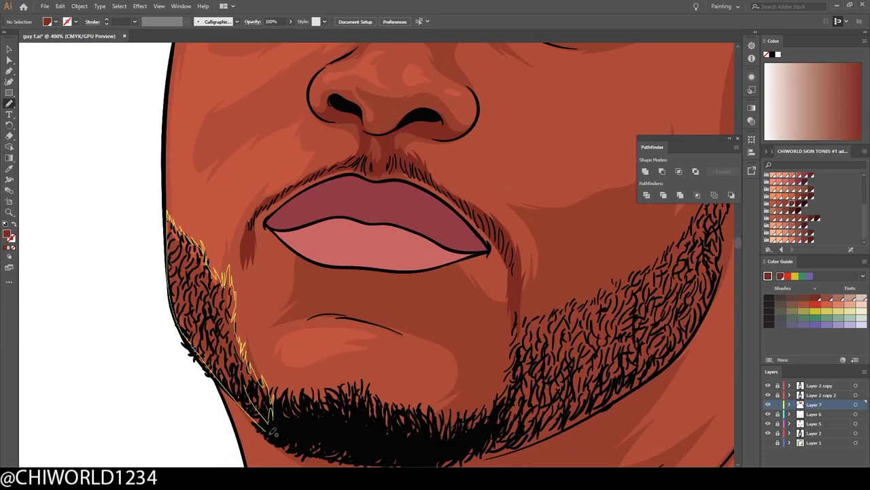
alt+scroll(272, 430, down, 4)
alt+scroll(393, 243, up, 4)
alt+scroll(295, 280, down, 3)
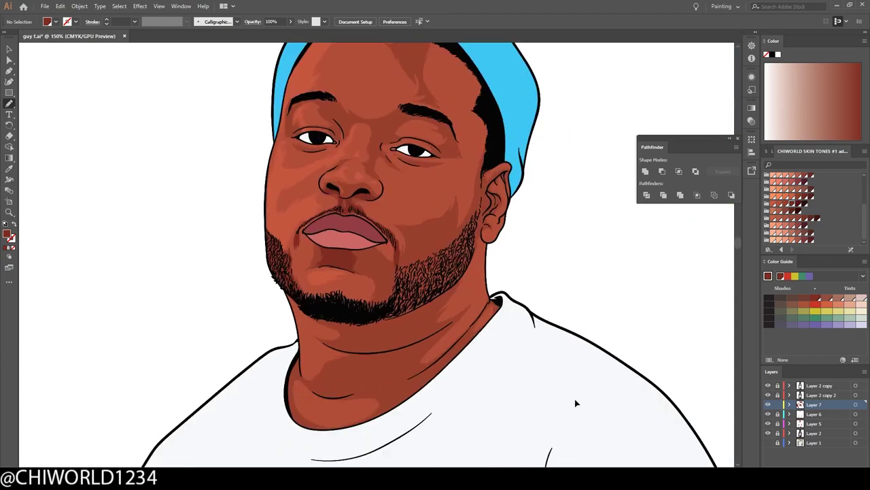
alt+scroll(575, 401, up, 3)
Shade the chin beard, right beard edge and jawline with darker shapes
drag(353, 353, 413, 333)
drag(392, 363, 416, 271)
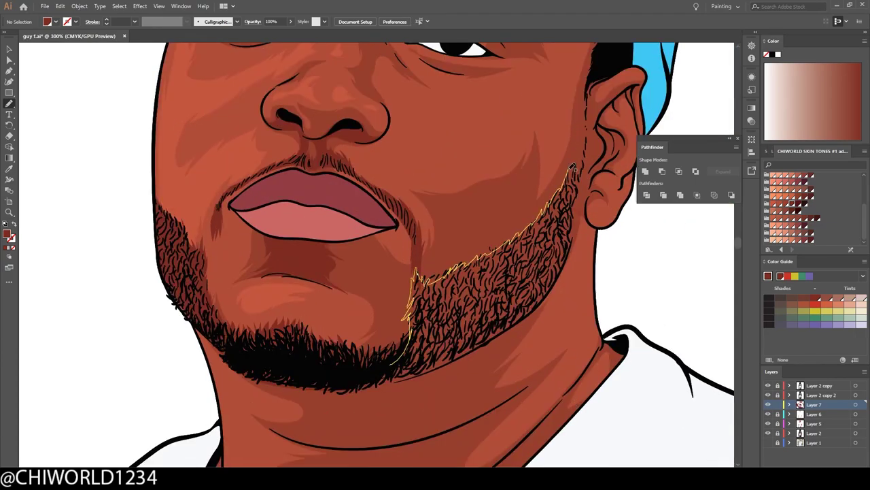
drag(573, 166, 592, 75)
alt+scroll(408, 272, down, 3)
alt+scroll(387, 367, up, 4)
drag(126, 116, 605, 190)
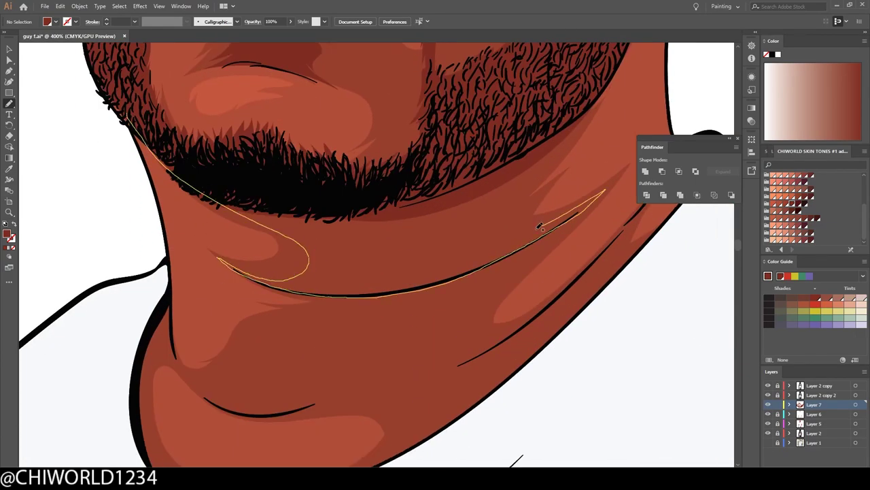
scroll(541, 227, down, 2)
mouse_move(512, 207)
mouse_down()
mouse_move(467, 234)
mouse_move(331, 360)
mouse_up()
scroll(344, 265, down, 3)
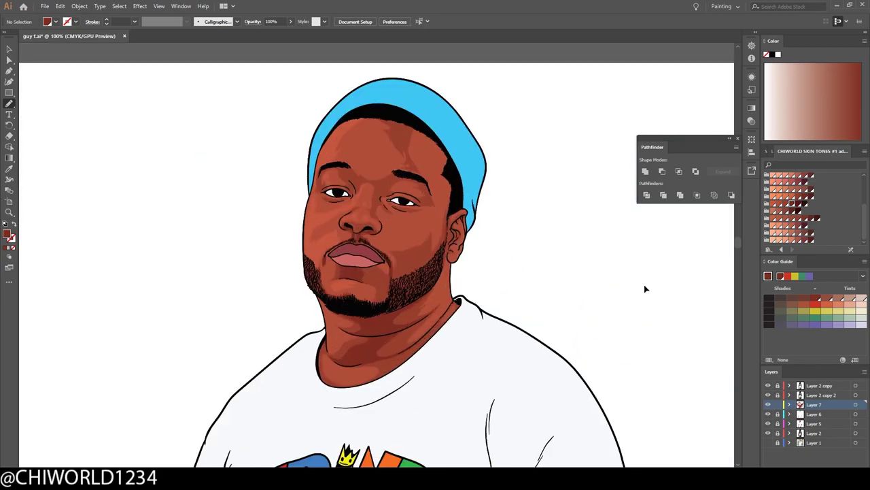
scroll(644, 286, up, 3)
Add darker shapes along and beside the nose and in the inner eye crease
drag(436, 320, 466, 272)
key(ctrl+z)
scroll(272, 286, up, 2)
drag(204, 328, 270, 286)
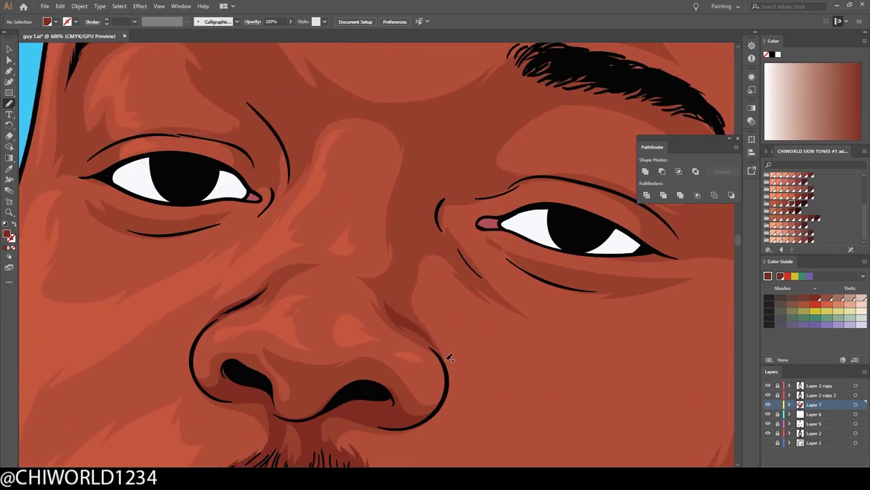
scroll(448, 357, up, 4)
drag(439, 291, 439, 318)
scroll(524, 417, down, 3)
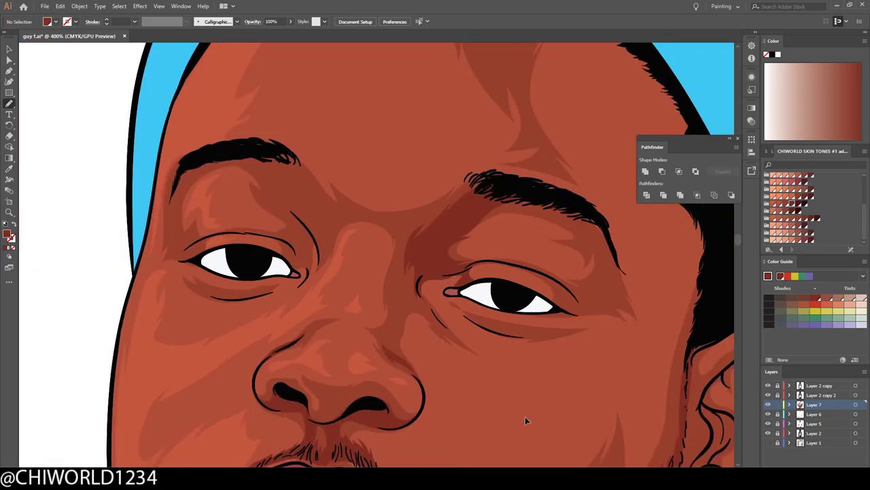
scroll(524, 418, up, 3)
drag(487, 386, 546, 445)
scroll(405, 263, down, 3)
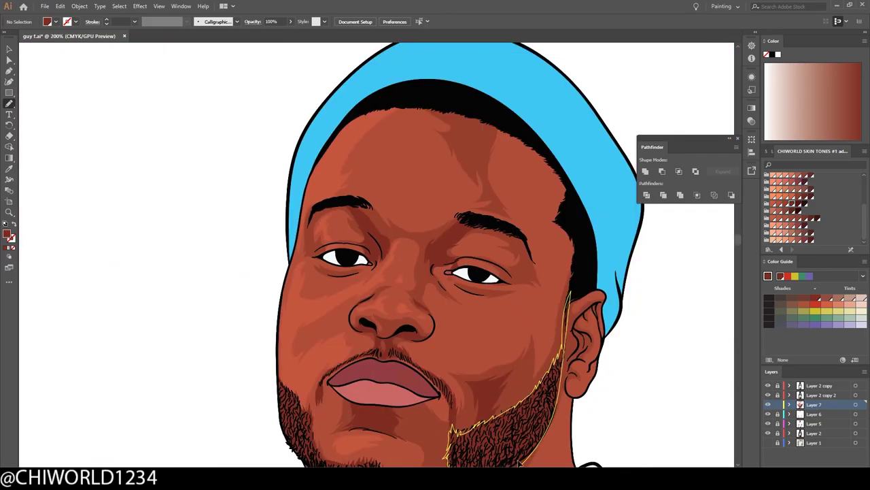
scroll(497, 428, down, 2)
scroll(463, 245, up, 4)
Shade the inner corner of the eye and along the eyebrow
drag(462, 204, 458, 248)
scroll(411, 286, down, 3)
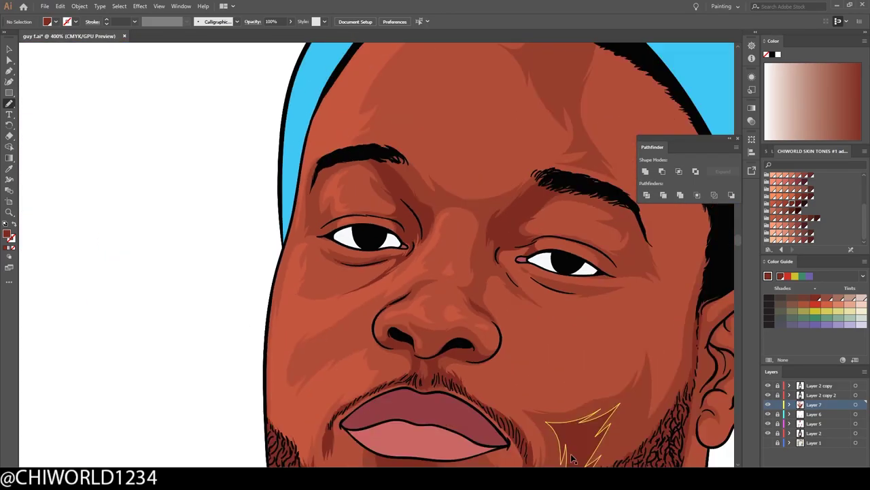
scroll(354, 238, up, 3)
scroll(464, 266, down, 2)
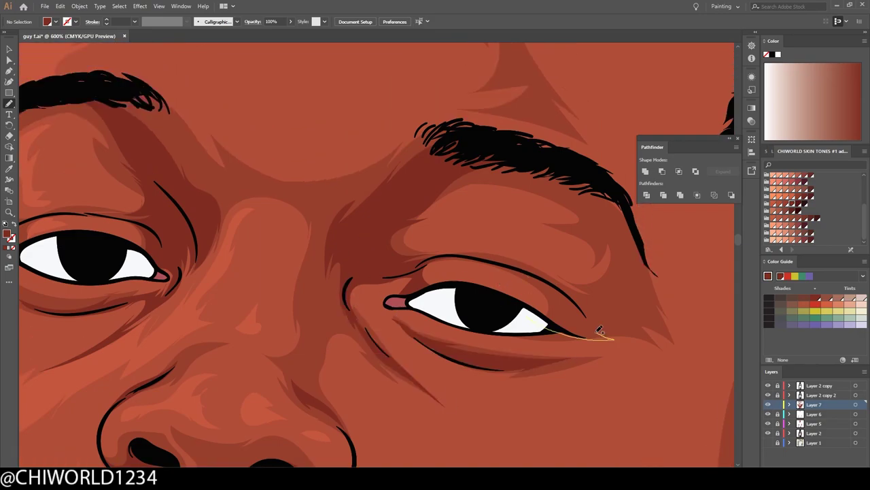
drag(639, 317, 418, 170)
scroll(672, 367, down, 2)
scroll(355, 182, up, 2)
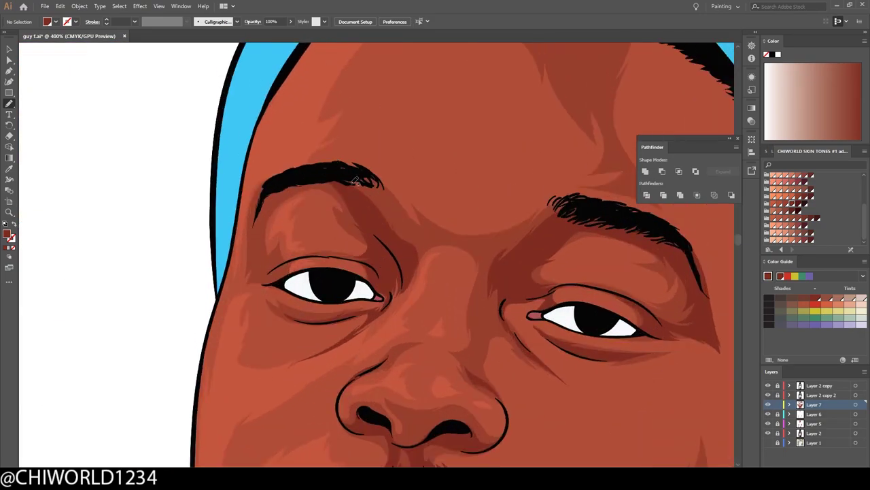
Add a darker shadow shape inside the ear
scroll(278, 178, down, 3)
scroll(428, 224, up, 3)
scroll(436, 277, up, 1)
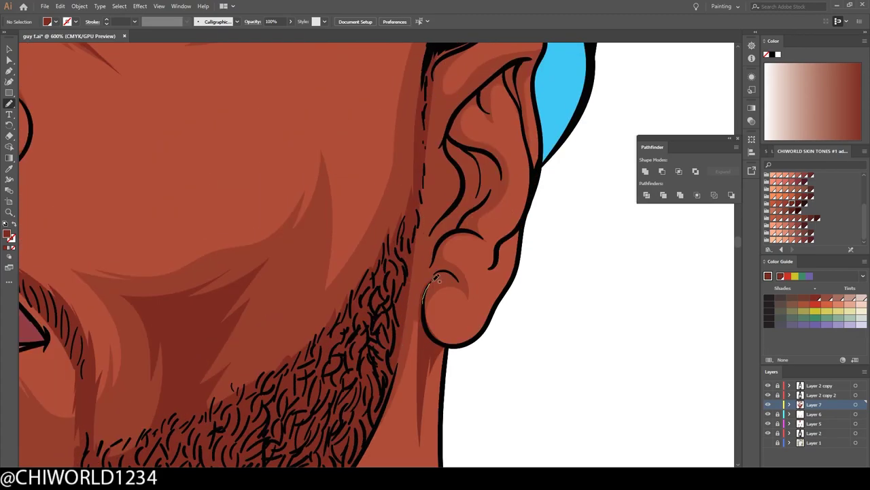
scroll(430, 216, up, 2)
drag(453, 211, 497, 184)
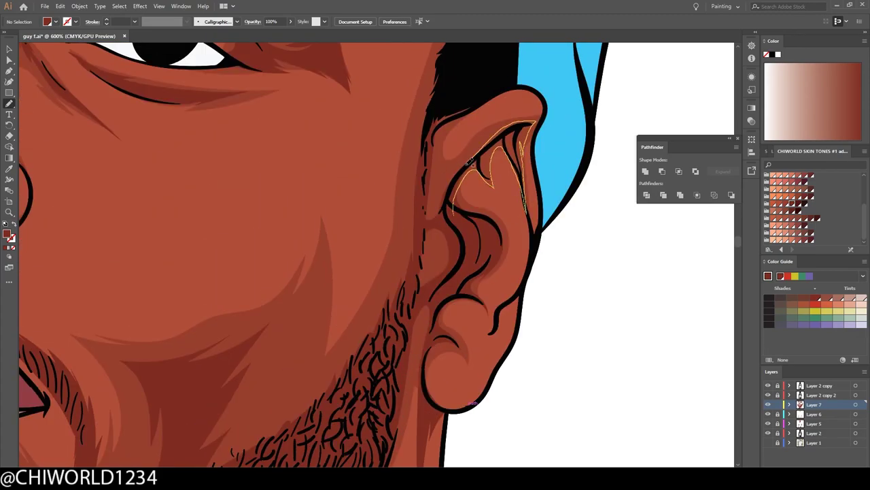
scroll(469, 161, down, 5)
scroll(462, 306, down, 1)
scroll(459, 461, up, 3)
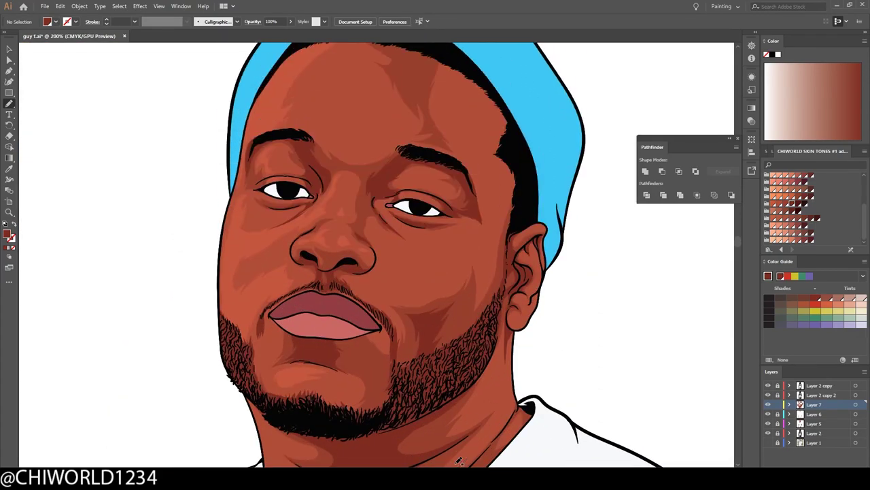
On Layer 5, draw light highlights under the eye and near the chin
click(770, 423)
scroll(381, 231, up, 1)
drag(373, 242, 373, 243)
scroll(509, 408, right, 3)
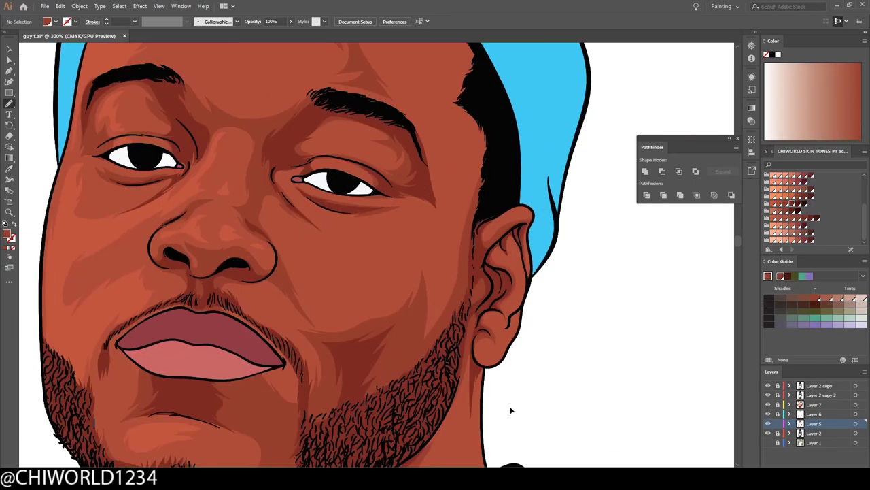
scroll(509, 408, left, 1)
drag(321, 303, 348, 382)
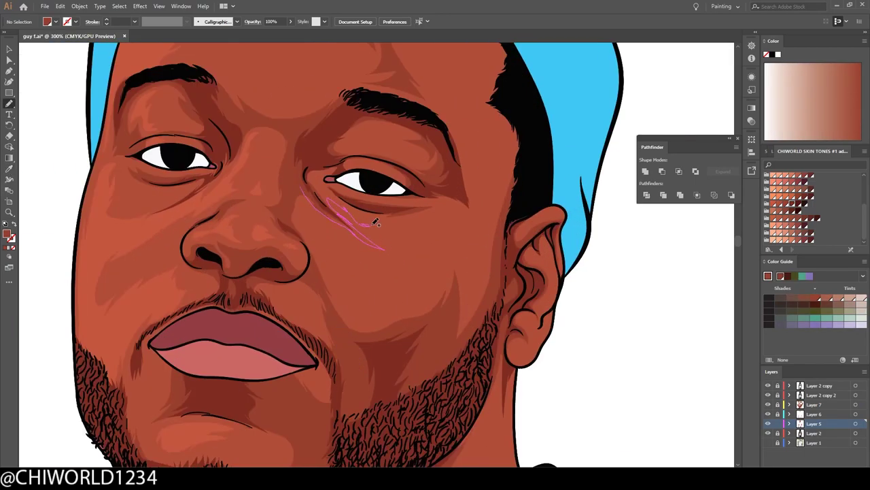
drag(375, 221, 375, 223)
scroll(354, 211, down, 2)
scroll(342, 203, up, 2)
Finish the eye highlight, add a light eyebrow stroke, and create Layer 8
drag(421, 196, 422, 197)
scroll(422, 197, down, 1)
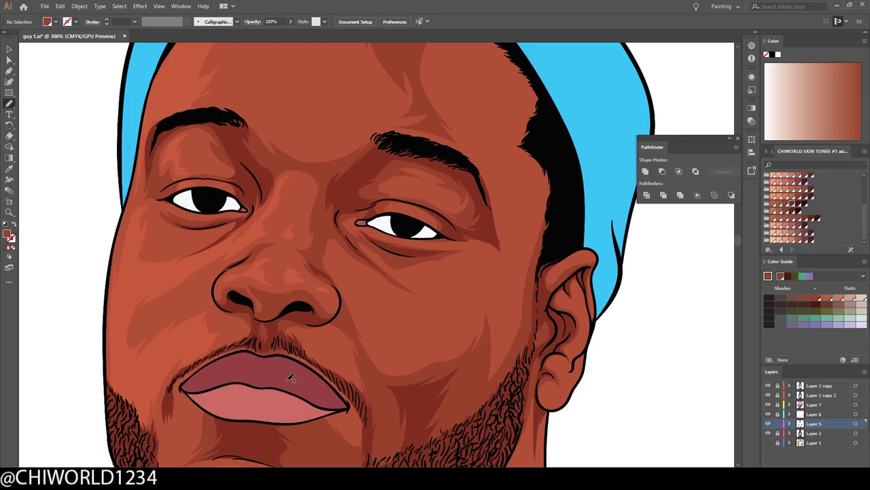
drag(299, 199, 326, 192)
scroll(565, 408, down, 2)
scroll(565, 408, up, 1)
scroll(565, 408, down, 2)
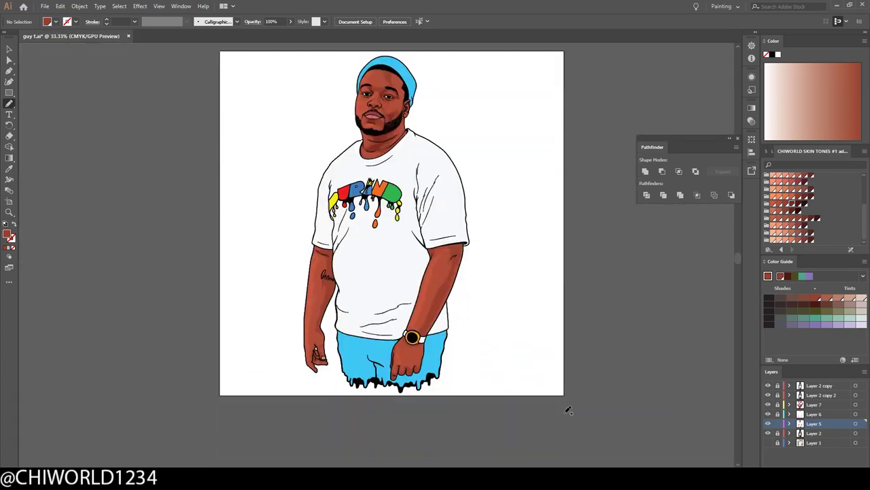
scroll(567, 408, up, 1)
key(ctrl+l)
Draw a dark shadow line inside the ear
scroll(524, 325, up, 3)
scroll(524, 325, up, 3)
drag(384, 306, 385, 306)
scroll(385, 306, down, 2)
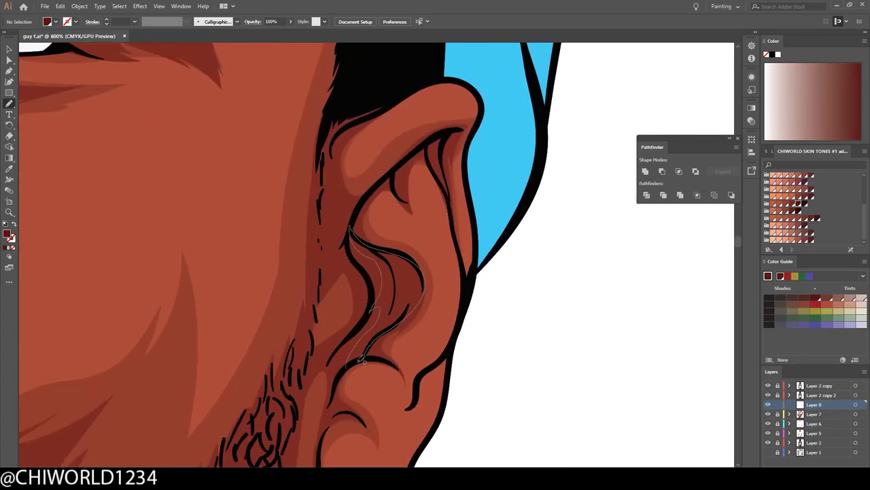
scroll(476, 374, up, 1)
scroll(576, 454, down, 3)
scroll(577, 455, down, 1)
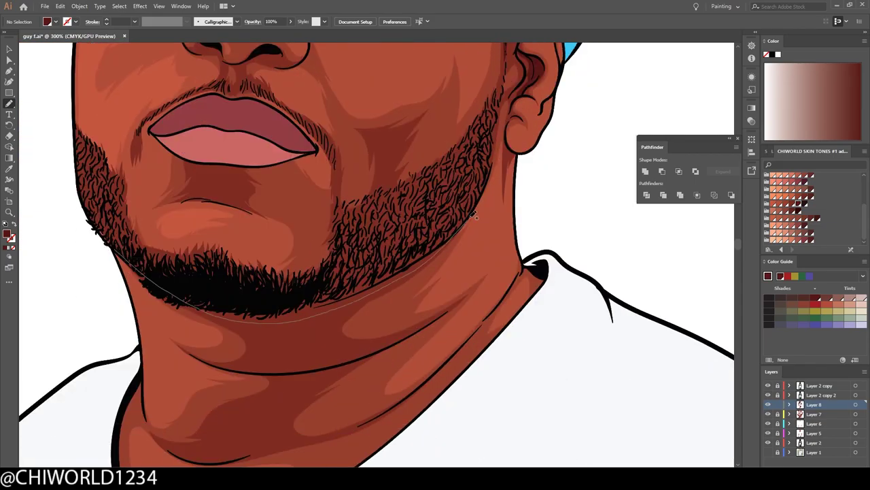
scroll(576, 454, down, 1)
scroll(446, 422, up, 3)
scroll(446, 422, up, 1)
Shade along the nostril and around the left eye
drag(663, 330, 544, 351)
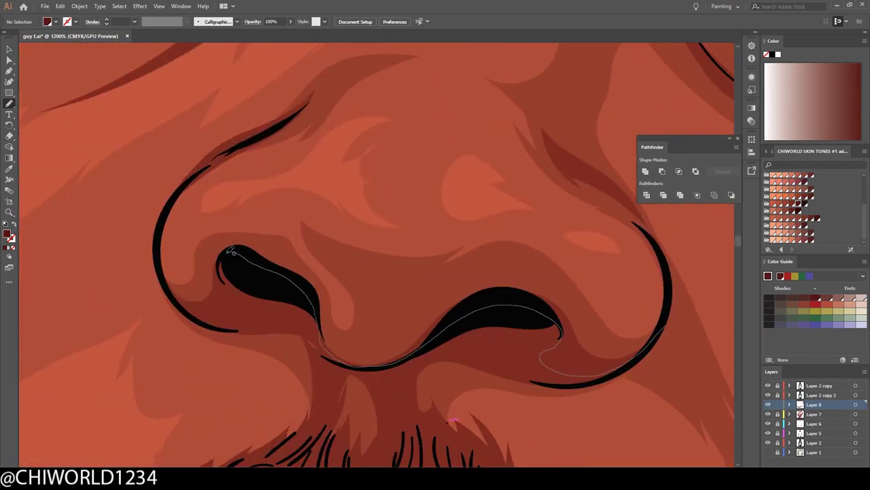
scroll(626, 383, down, 5)
scroll(593, 312, up, 3)
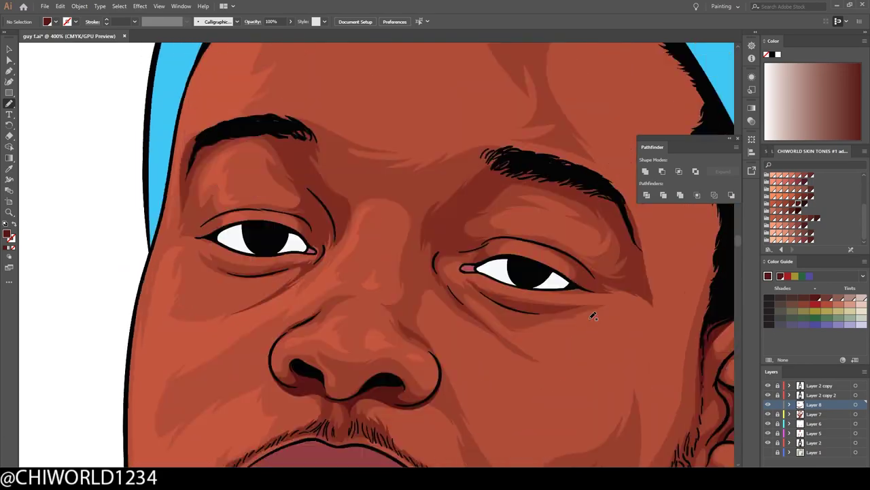
scroll(592, 313, up, 2)
drag(320, 331, 310, 338)
drag(286, 291, 287, 291)
scroll(488, 429, down, 5)
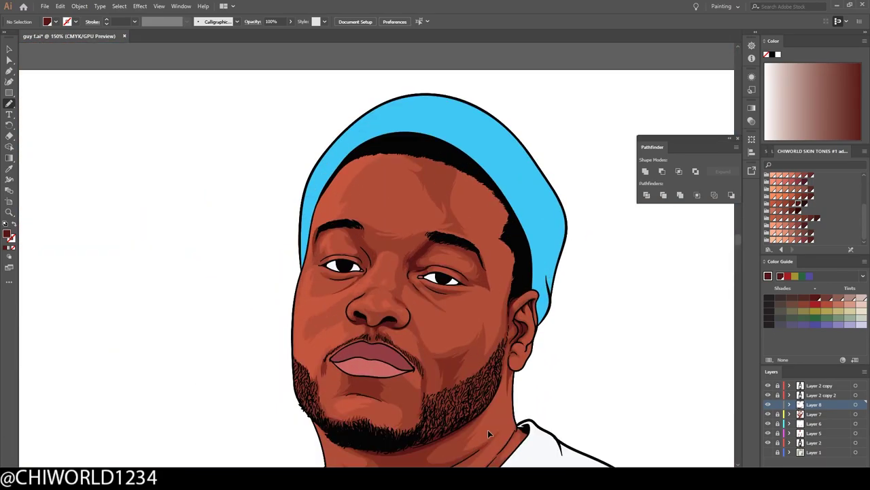
scroll(487, 429, up, 4)
scroll(254, 302, down, 5)
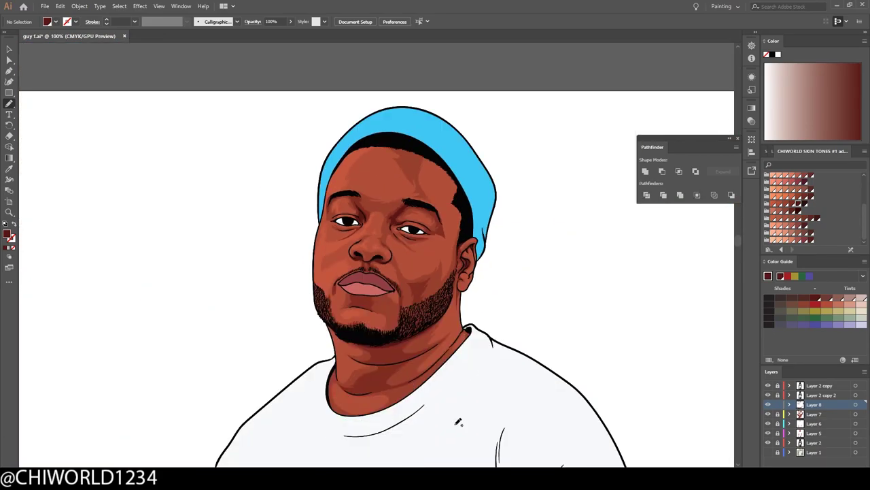
scroll(351, 299, up, 4)
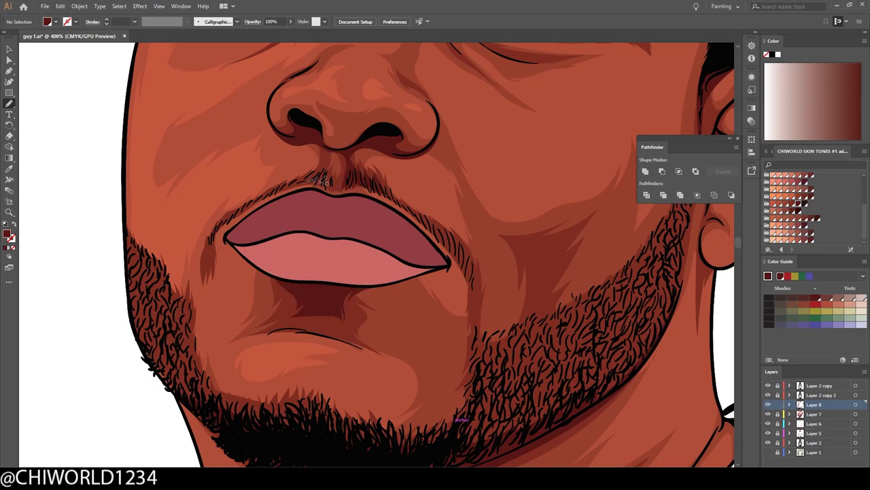
scroll(460, 393, down, 5)
scroll(460, 394, up, 4)
Add dark shading strokes on the beard and along the jawline
drag(322, 336, 385, 280)
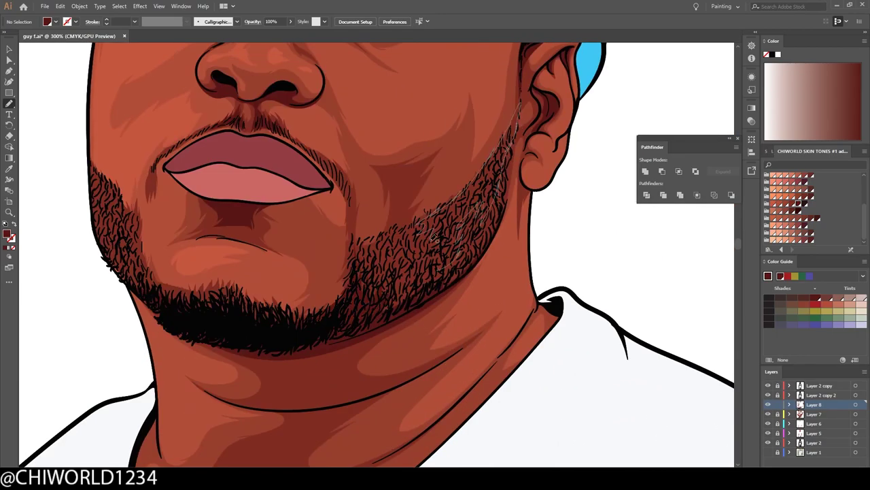
scroll(480, 398, down, 5)
scroll(495, 387, up, 4)
drag(272, 362, 491, 304)
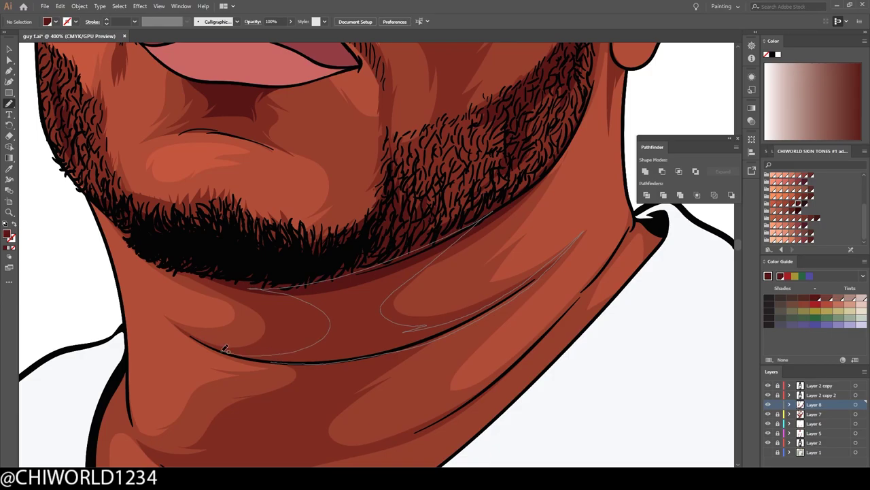
scroll(503, 423, down, 3)
scroll(508, 424, down, 2)
scroll(509, 424, up, 4)
Draw shadow shapes on the neck and the arm below the sleeve
drag(540, 293, 651, 184)
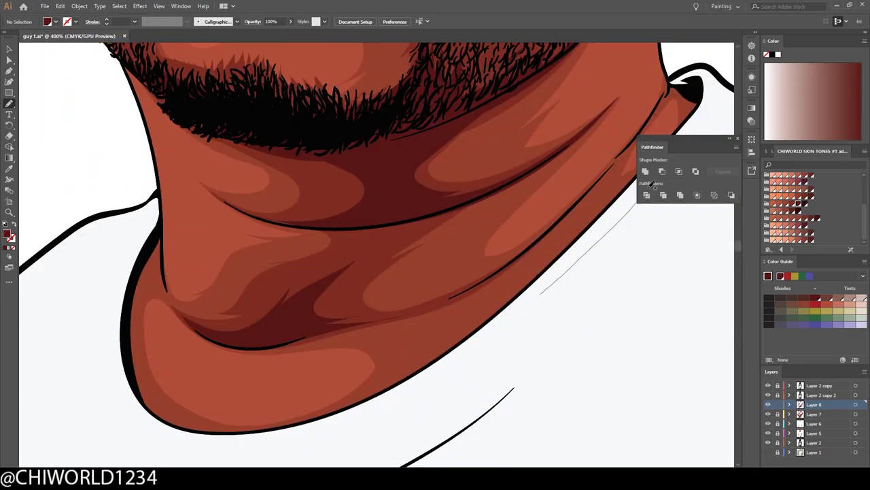
scroll(614, 272, down, 5)
scroll(328, 162, up, 3)
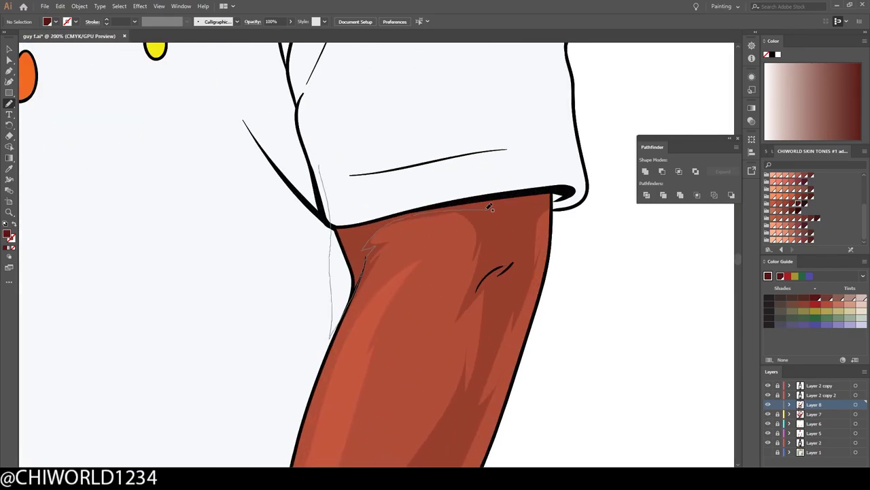
drag(490, 207, 490, 207)
scroll(490, 208, down, 5)
scroll(493, 335, up, 3)
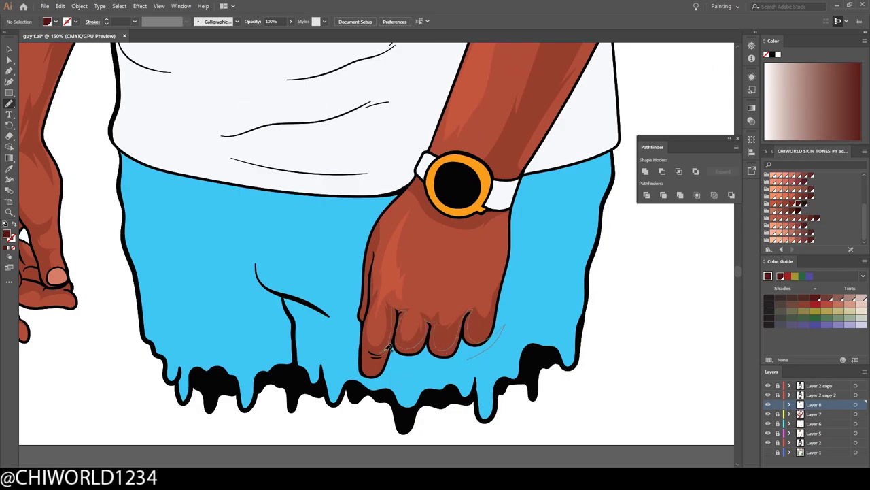
scroll(366, 243, up, 2)
scroll(336, 377, down, 5)
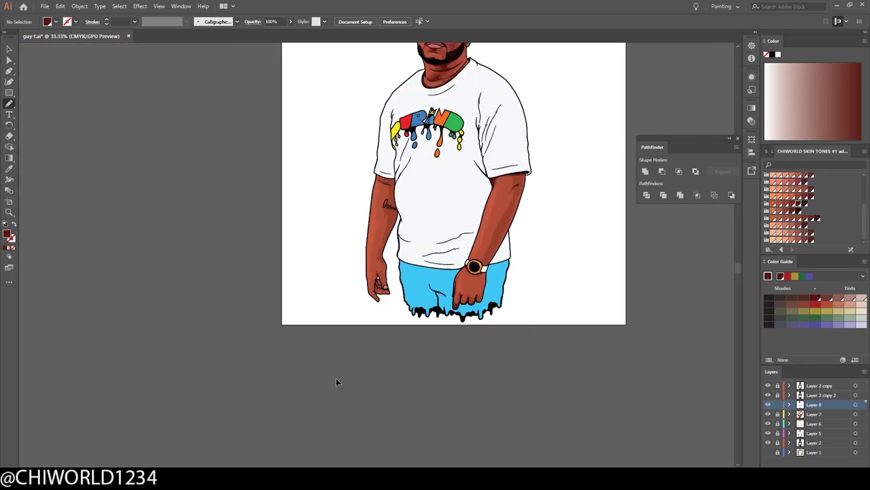
scroll(336, 378, up, 4)
Add a shadow stroke on the arm and dark shading between the fingers
drag(415, 282, 398, 413)
scroll(401, 330, up, 4)
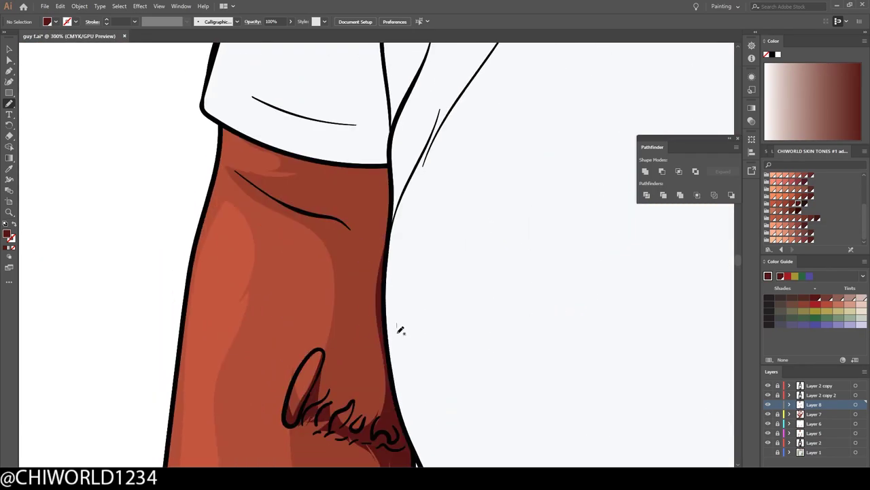
scroll(276, 138, down, 5)
scroll(286, 293, up, 6)
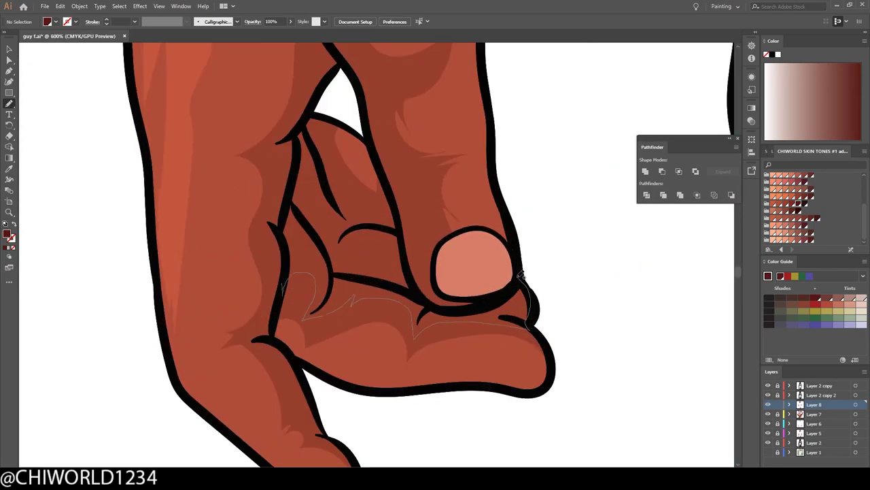
drag(331, 120, 328, 119)
scroll(354, 272, down, 5)
scroll(476, 272, down, 1)
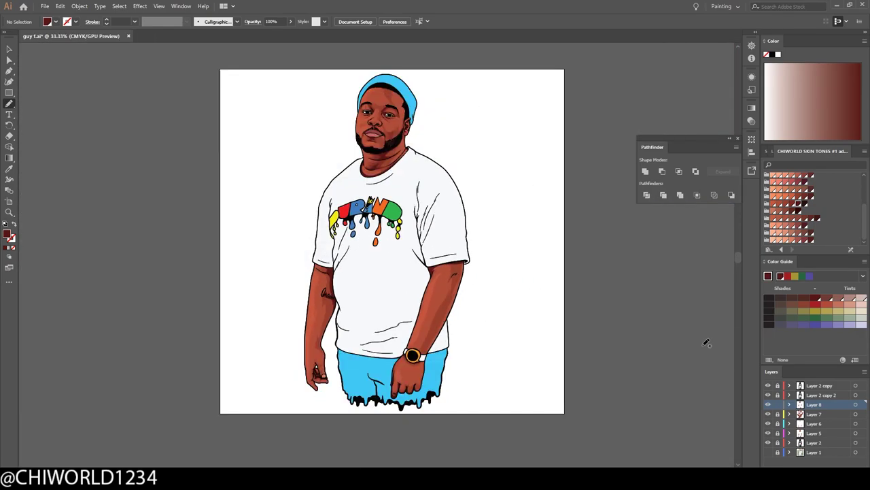
click(782, 395)
Set a light lavender fill and draw a shadow on the shirt beside the arm
scroll(194, 185, up, 3)
double_click(9, 235)
click(229, 36)
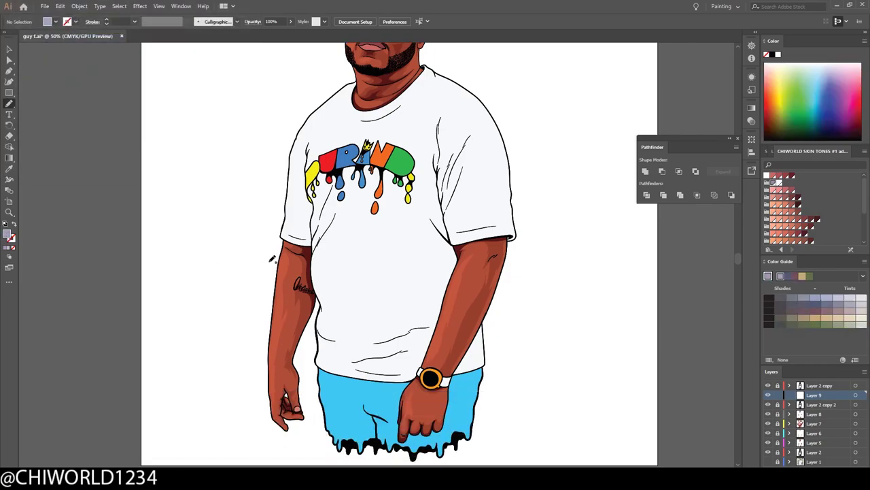
scroll(398, 315, up, 5)
drag(414, 226, 369, 307)
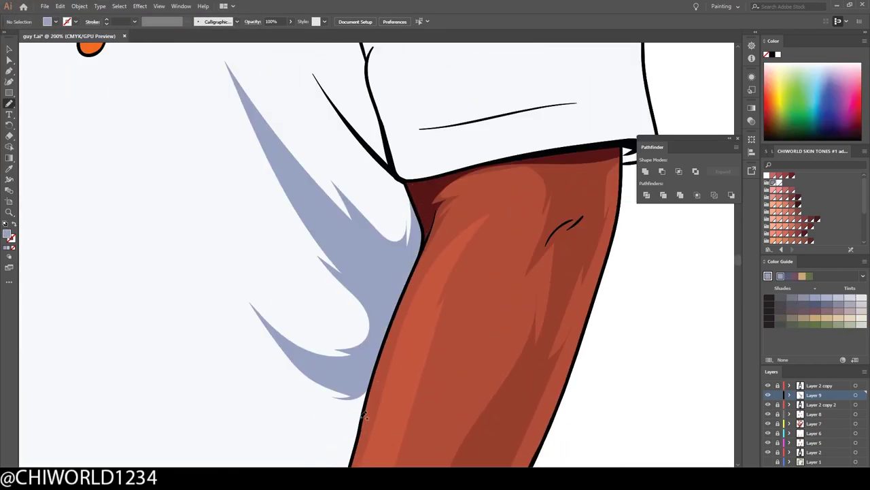
scroll(340, 306, down, 1)
scroll(306, 306, up, 1)
Pencil a lavender shadow on the sleeve plus zigzag fold shading at its hem
drag(240, 255, 310, 336)
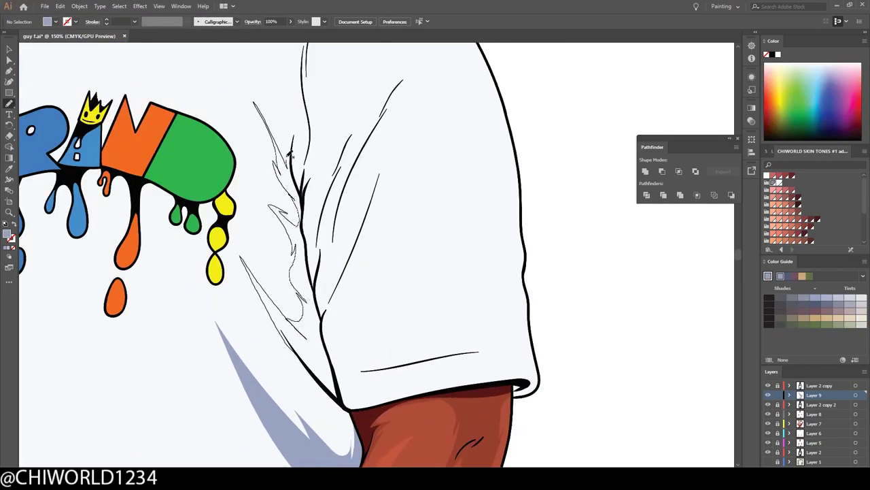
drag(307, 197, 306, 204)
scroll(467, 417, down, 4)
scroll(344, 372, up, 5)
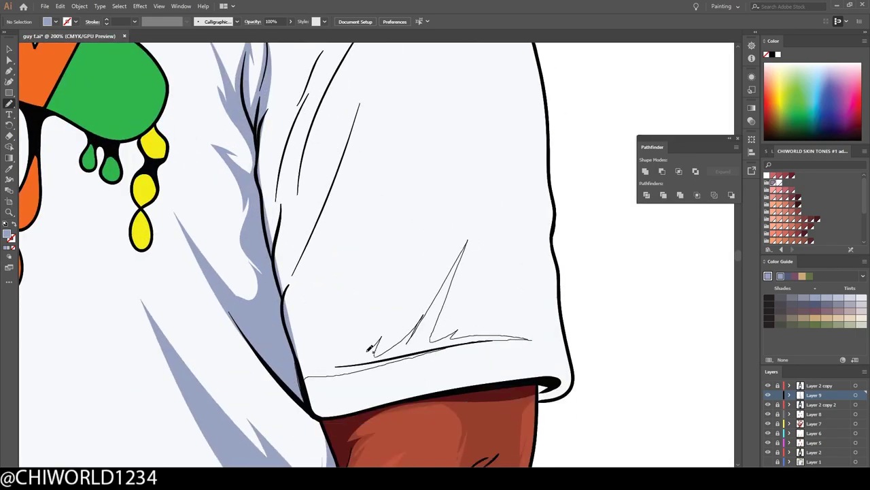
drag(367, 348, 329, 337)
drag(359, 115, 351, 143)
scroll(334, 270, down, 4)
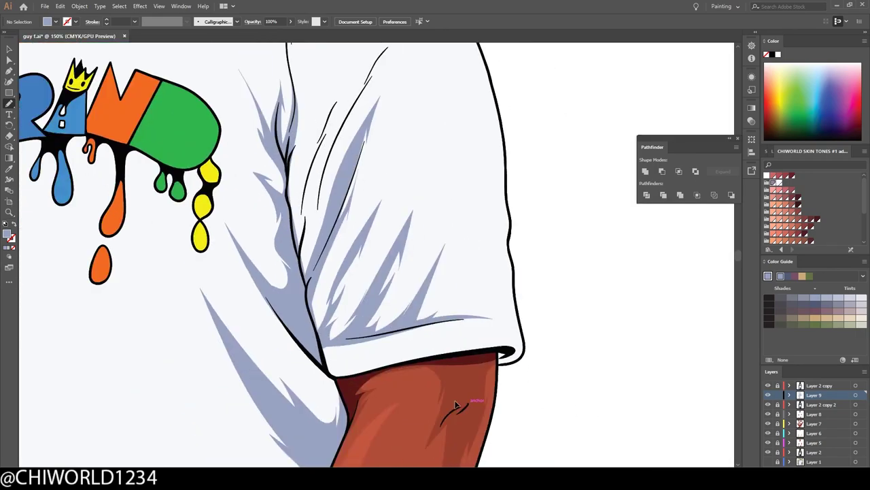
scroll(333, 271, up, 4)
drag(344, 296, 332, 314)
Draw a filled fold shadow along the side of the shirt
drag(263, 411, 283, 362)
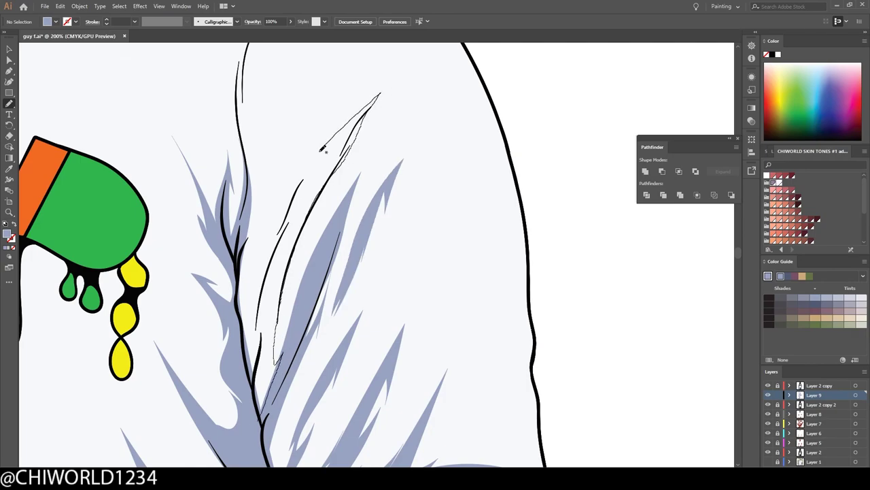
drag(296, 211, 294, 206)
scroll(553, 410, down, 4)
scroll(627, 365, up, 1)
scroll(303, 391, up, 4)
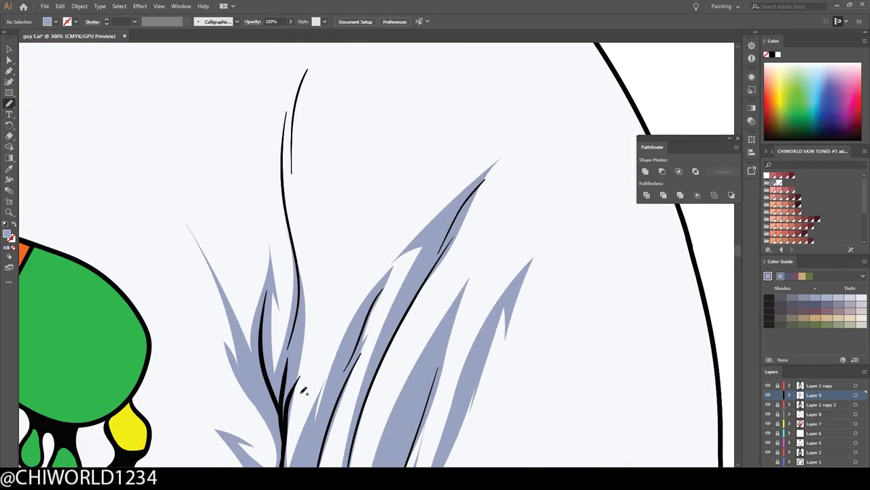
drag(289, 251, 292, 235)
scroll(476, 395, down, 3)
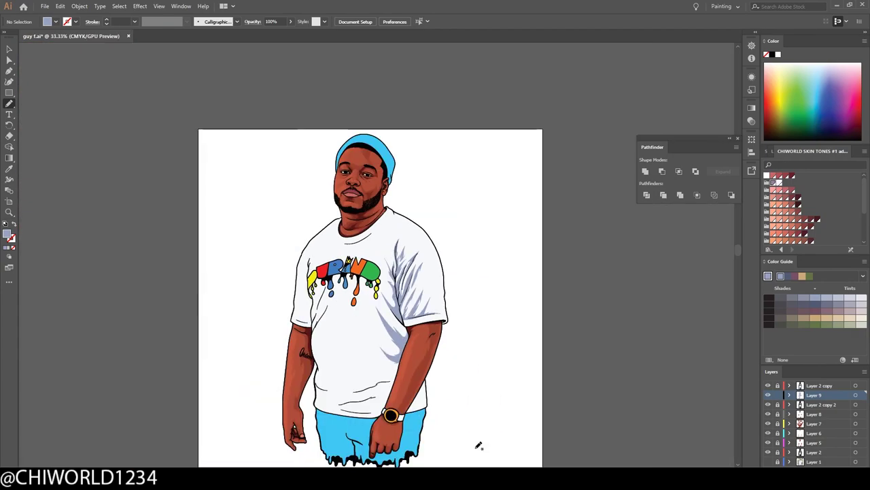
scroll(479, 446, down, 2)
scroll(479, 445, up, 4)
Add two fold shadows across and below the shirt belly
drag(328, 386, 434, 369)
drag(497, 328, 331, 398)
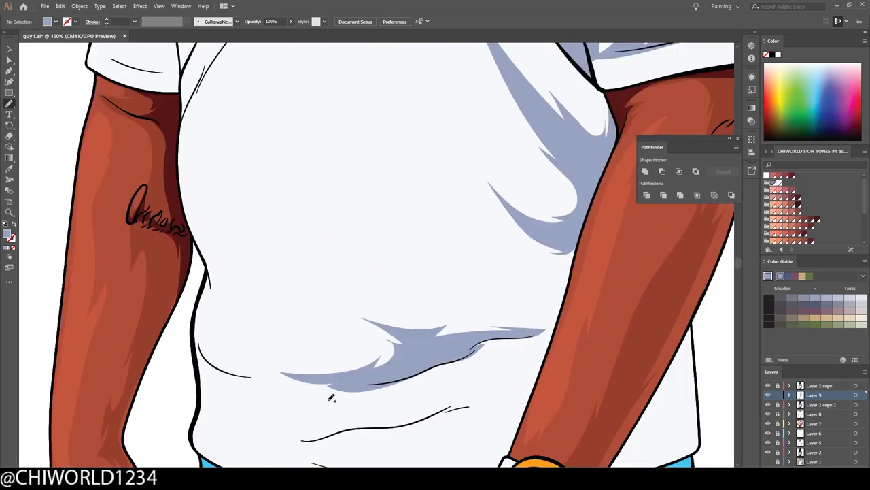
scroll(472, 369, down, 3)
scroll(472, 370, up, 4)
drag(393, 205, 425, 244)
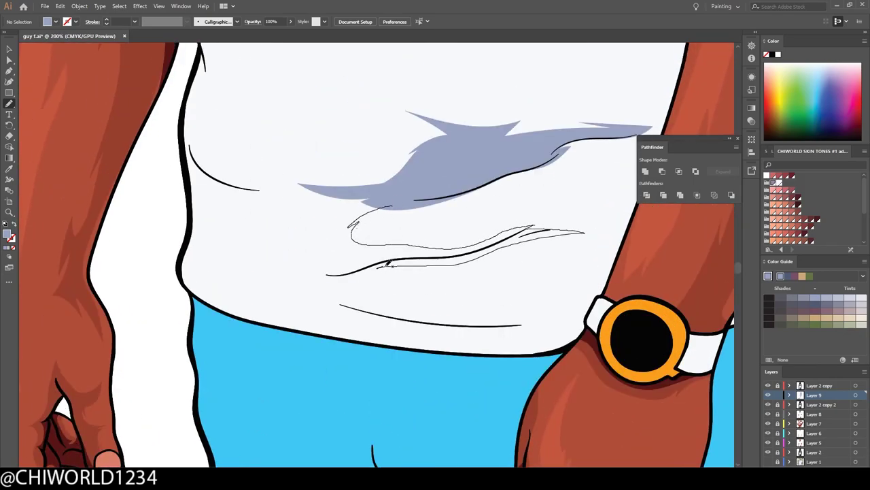
drag(339, 223, 392, 206)
scroll(338, 223, down, 3)
scroll(431, 383, up, 3)
Draw crease shadows on the lower shirt and a long lavender shadow down it
drag(246, 265, 333, 203)
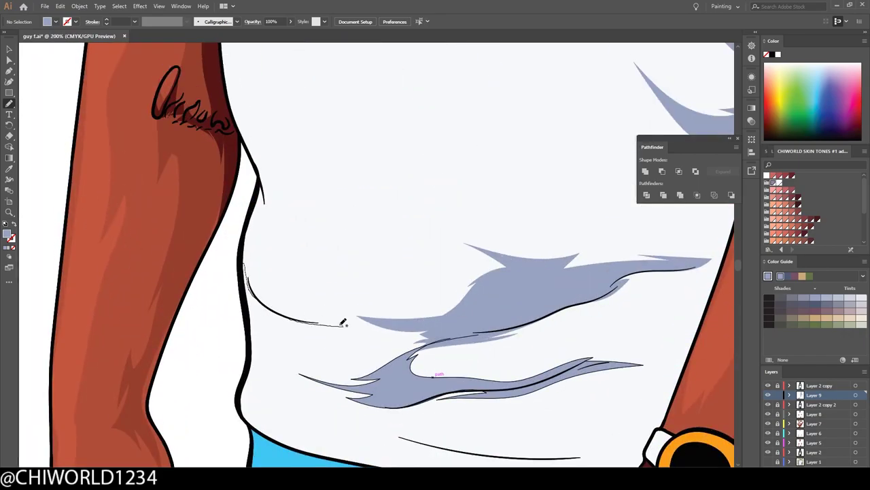
scroll(333, 202, up, 3)
drag(263, 292, 321, 204)
scroll(618, 408, down, 3)
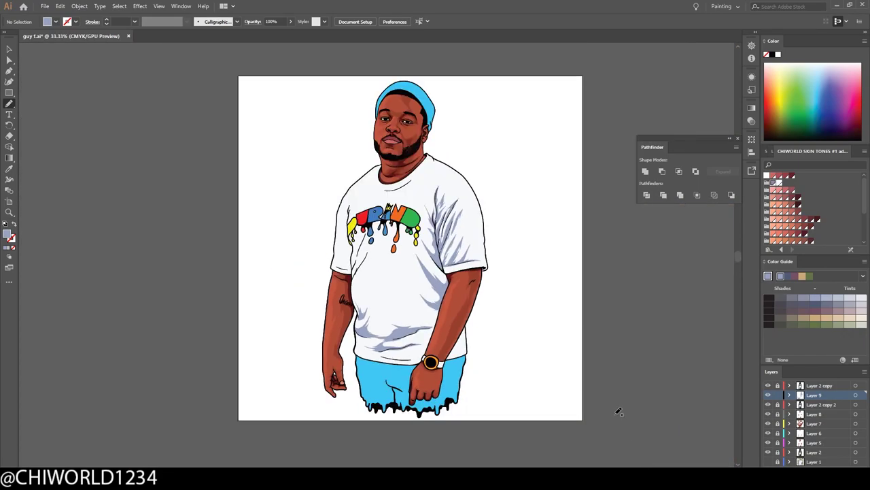
scroll(326, 342, up, 2)
drag(325, 342, 285, 326)
scroll(270, 353, up, 2)
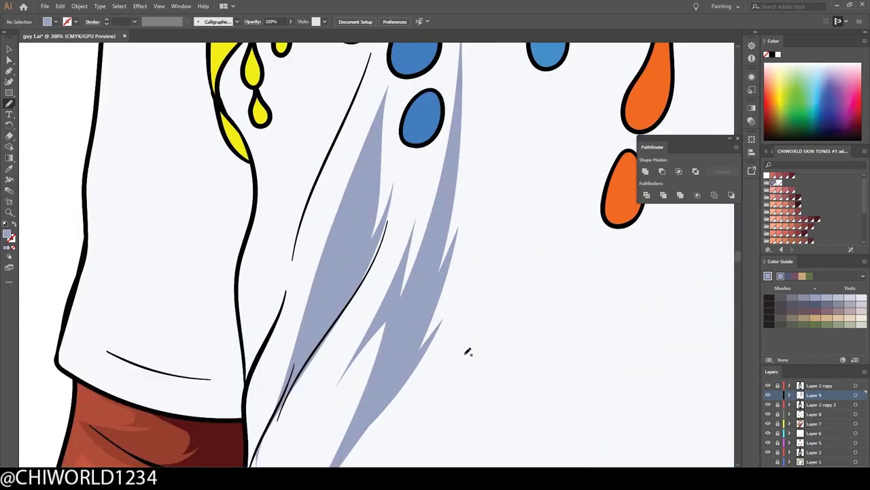
scroll(466, 350, up, 2)
Sketch thin fold strokes on the shirt, left of the yellow drip, and along the sleeve
drag(381, 88, 292, 214)
scroll(293, 214, down, 5)
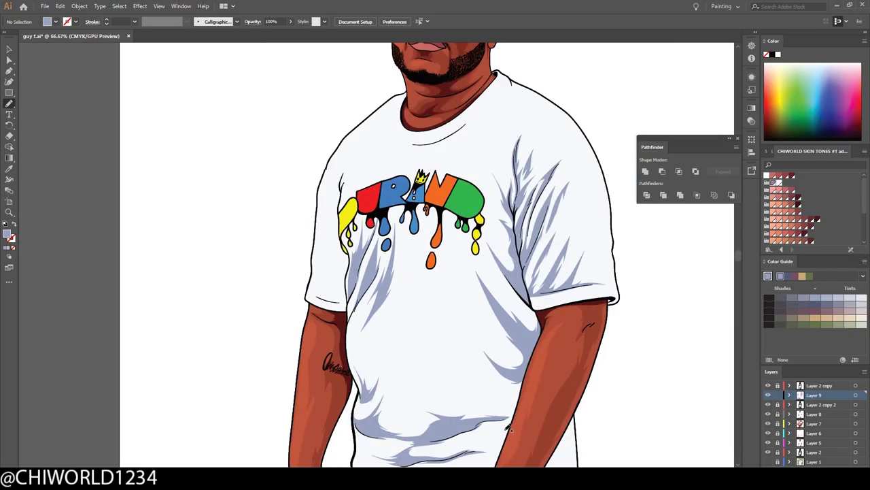
scroll(544, 398, up, 4)
scroll(486, 214, up, 2)
scroll(335, 137, down, 4)
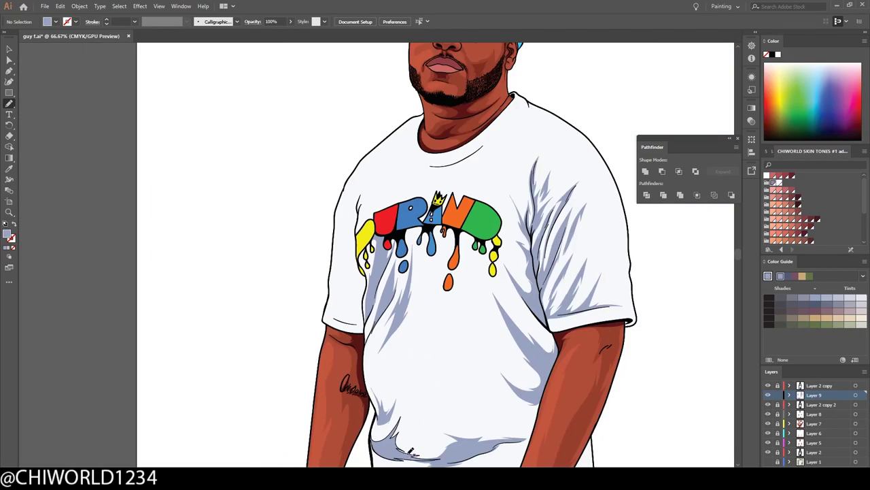
scroll(395, 310, up, 4)
scroll(431, 66, down, 4)
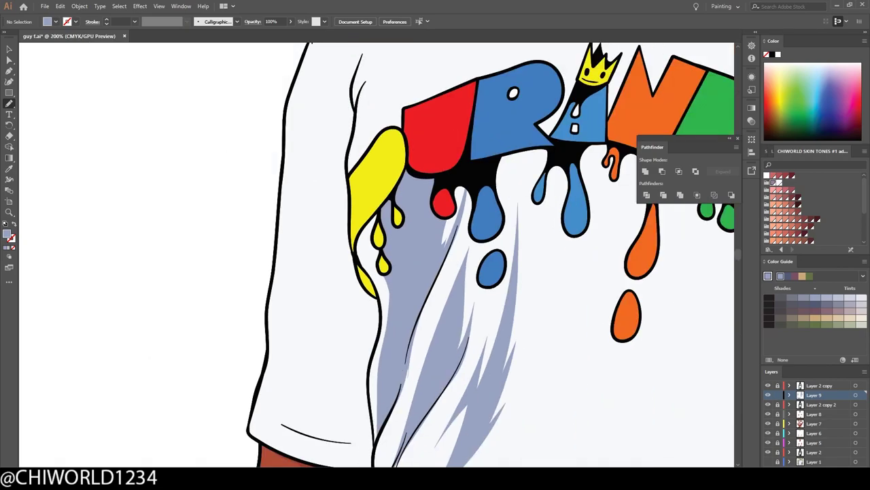
scroll(429, 381, up, 3)
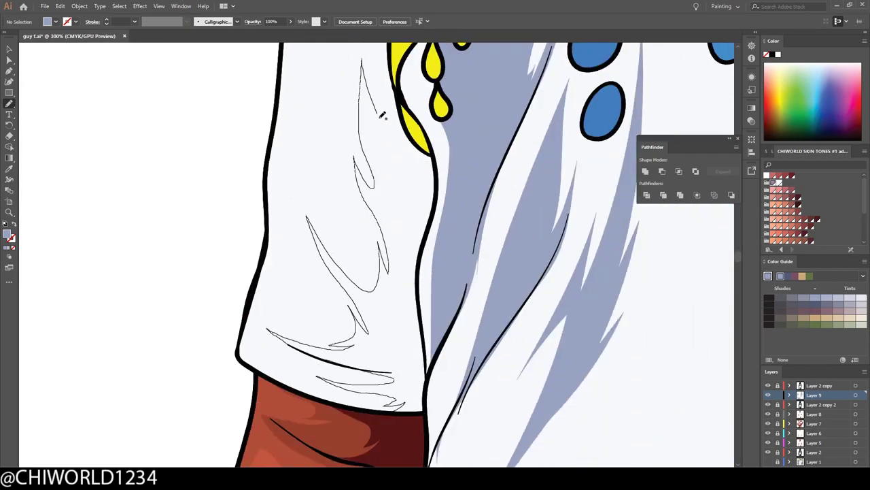
scroll(429, 378, down, 4)
scroll(354, 392, up, 4)
drag(307, 320, 357, 421)
drag(299, 278, 328, 153)
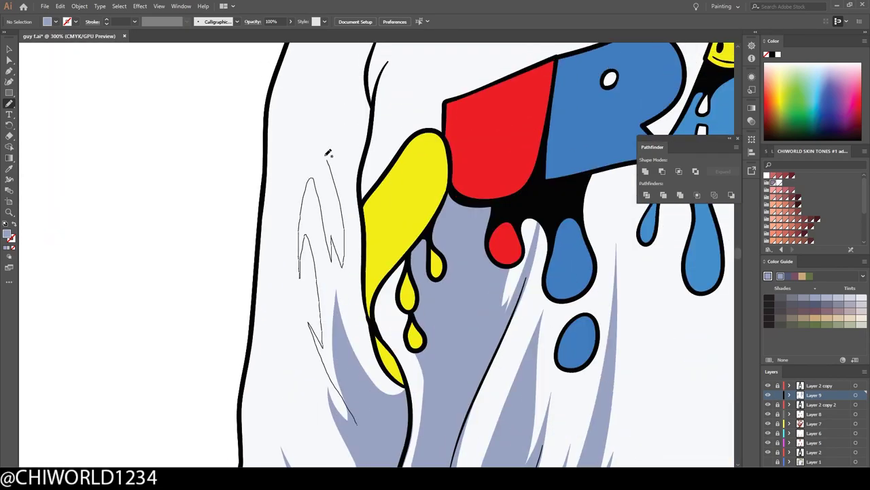
scroll(379, 348, down, 4)
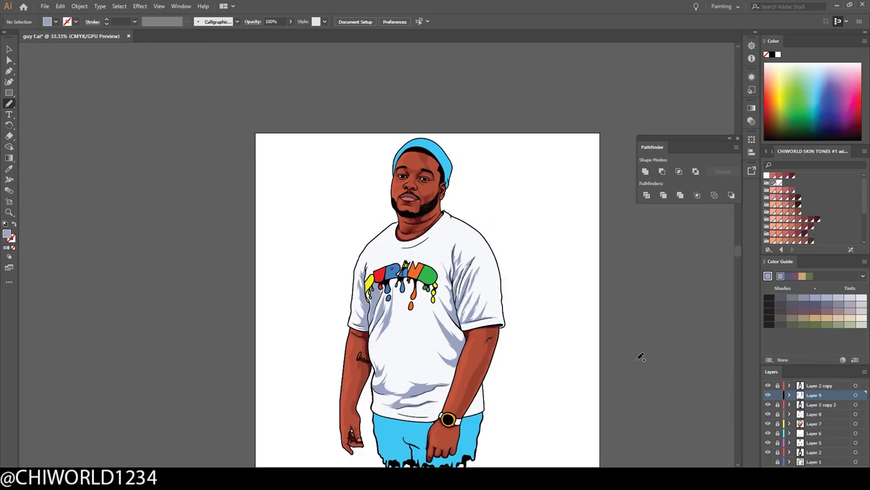
scroll(373, 348, up, 3)
Add fold shadows on the shirt shoulder, near the neck, and across the chest
drag(418, 179, 360, 286)
scroll(354, 286, down, 4)
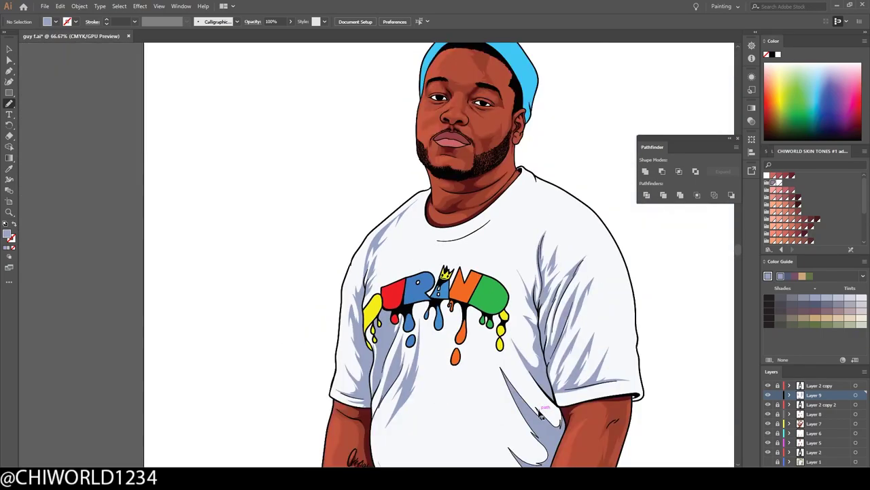
scroll(319, 258, up, 3)
drag(368, 116, 265, 259)
scroll(474, 340, down, 3)
scroll(401, 245, up, 6)
drag(128, 381, 192, 321)
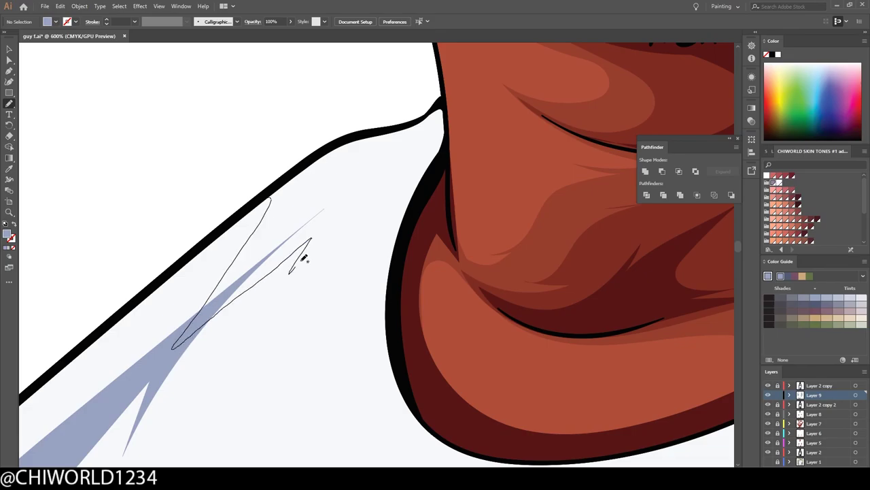
drag(304, 259, 319, 245)
scroll(203, 291, down, 3)
scroll(270, 244, up, 3)
mouse_move(247, 233)
mouse_down()
mouse_move(271, 243)
mouse_move(536, 209)
mouse_up()
drag(250, 208, 246, 232)
Draw fold shadows beside the arm, above the hem, and across the shirt
scroll(579, 294, down, 3)
scroll(578, 294, up, 1)
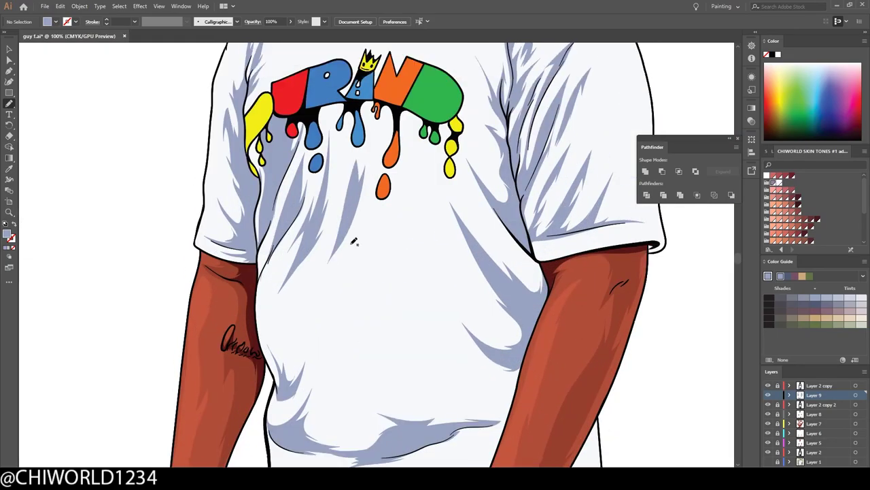
scroll(434, 452, down, 1)
scroll(434, 452, up, 3)
drag(192, 289, 181, 294)
scroll(181, 294, down, 3)
scroll(404, 424, up, 2)
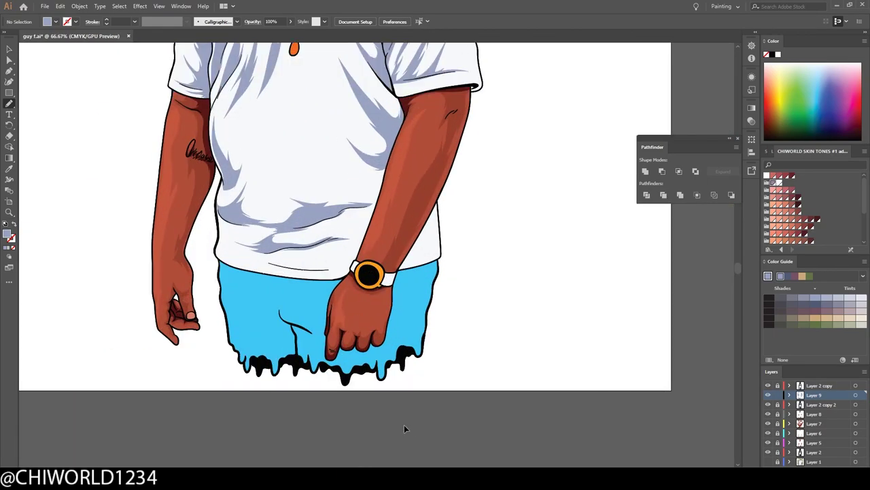
scroll(317, 252, up, 2)
drag(274, 338, 286, 340)
scroll(184, 391, down, 2)
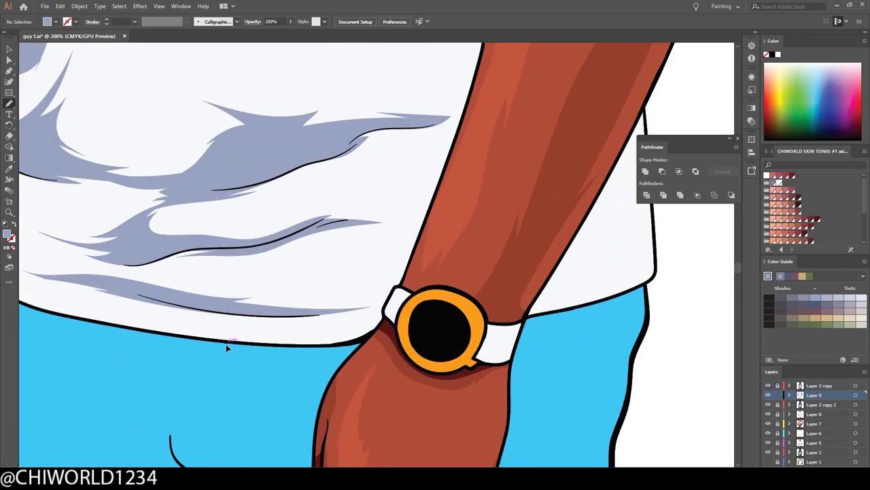
scroll(227, 350, up, 2)
drag(474, 285, 269, 242)
scroll(269, 242, down, 3)
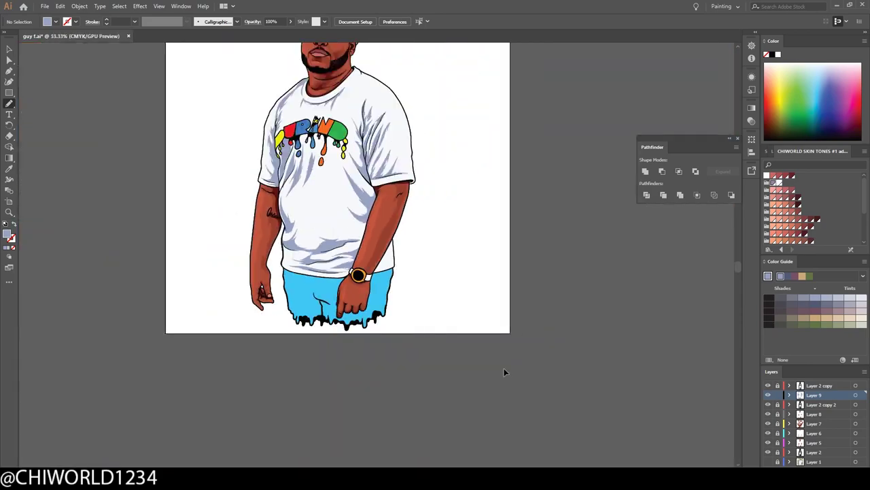
scroll(505, 370, up, 3)
Fill blue-grey shadows under the sleeve, on the lower shirt edge, and below the collar
drag(417, 63, 418, 64)
scroll(410, 253, up, 3)
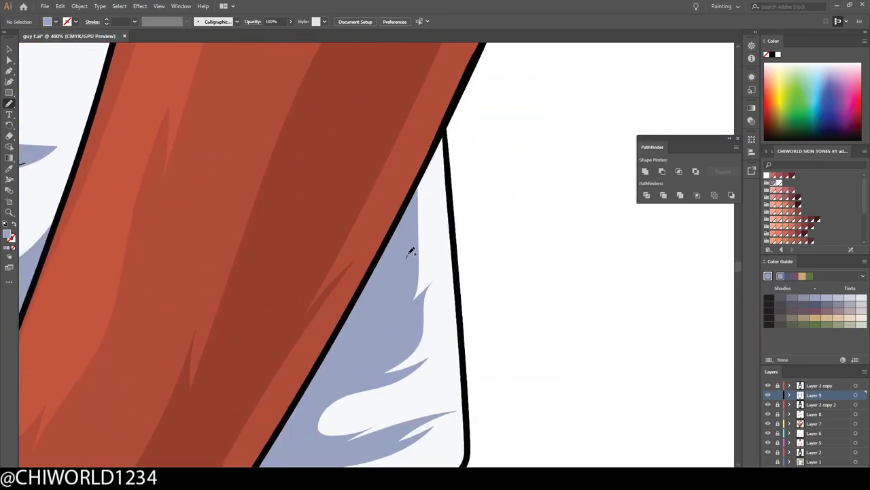
scroll(431, 198, down, 3)
scroll(505, 439, up, 2)
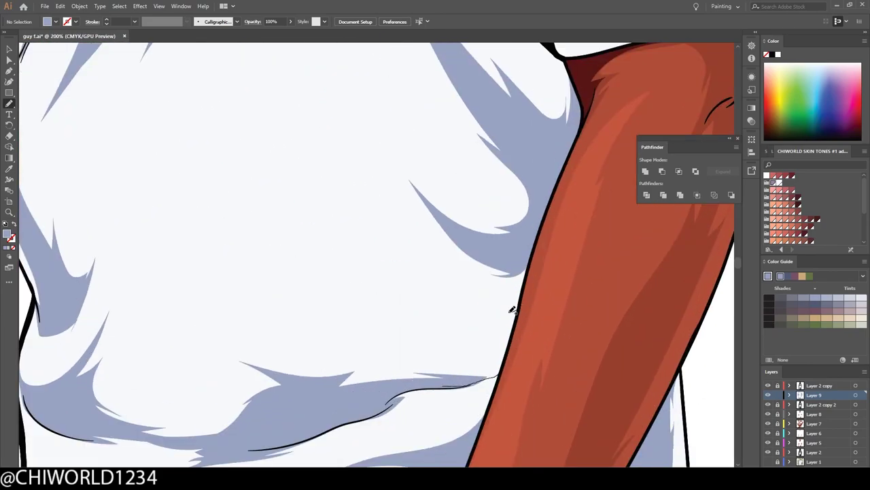
drag(513, 310, 319, 306)
scroll(422, 312, down, 3)
scroll(410, 213, up, 3)
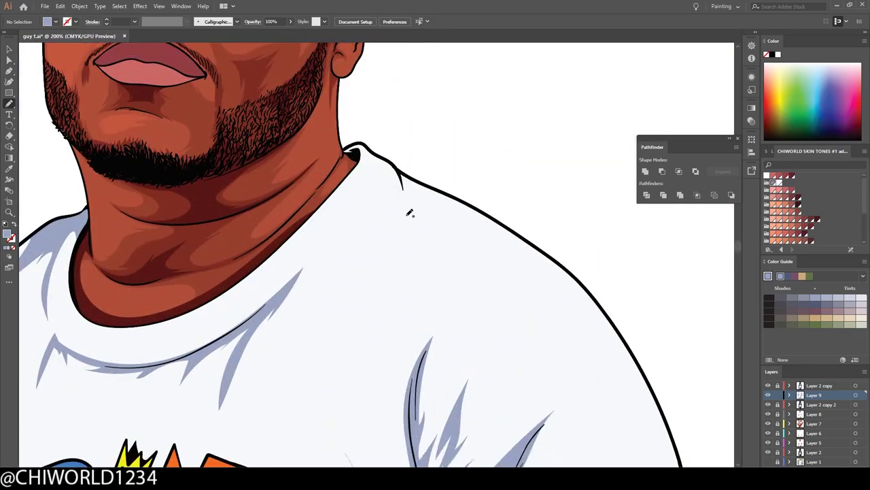
scroll(410, 212, down, 3)
drag(315, 271, 333, 267)
scroll(301, 181, up, 3)
drag(391, 117, 380, 218)
scroll(480, 406, down, 3)
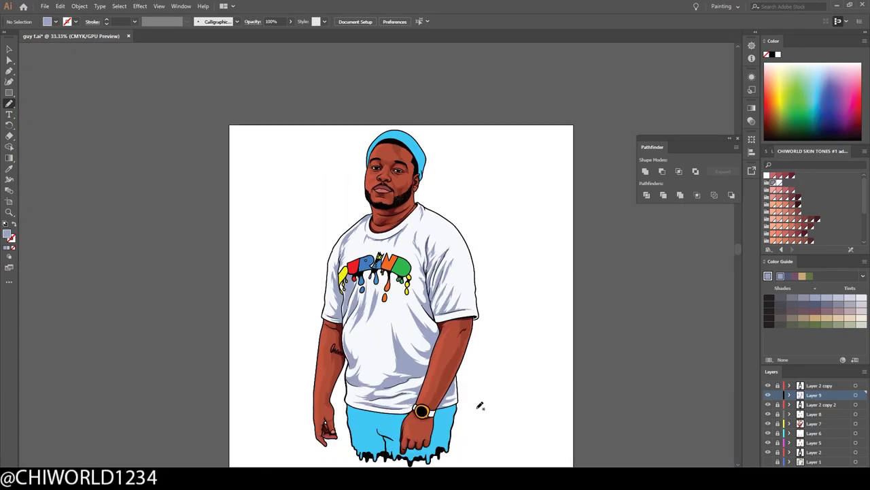
scroll(499, 326, up, 3)
drag(330, 184, 437, 446)
scroll(492, 435, down, 1)
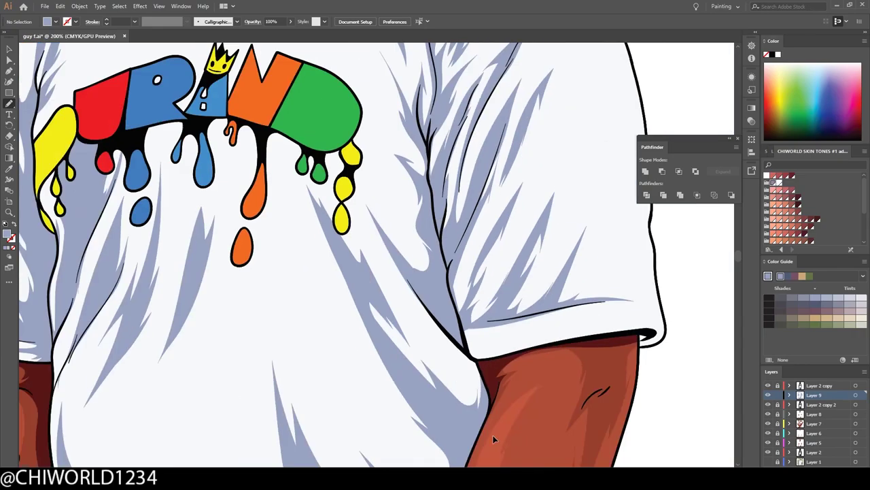
scroll(492, 435, down, 3)
scroll(482, 361, up, 3)
scroll(368, 286, up, 3)
Pick a grey eye-shading colour and shade the whites of both eyes
double_click(8, 235)
click(225, 34)
drag(225, 325, 285, 280)
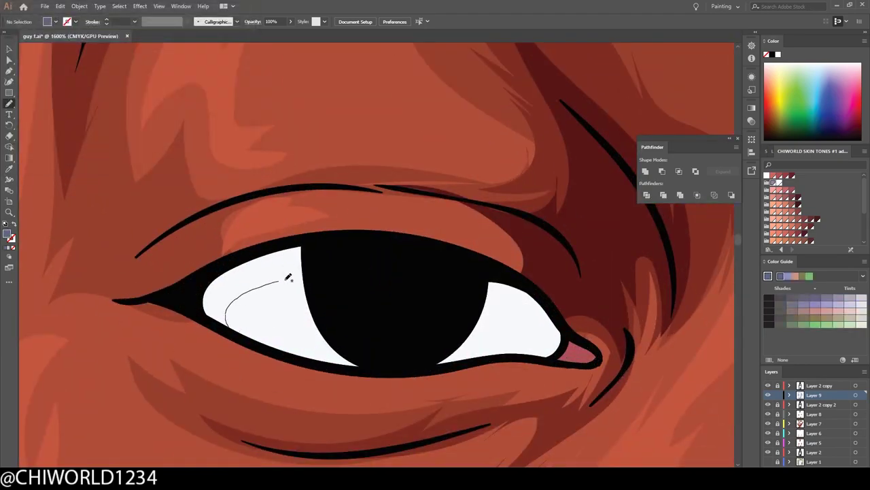
scroll(408, 272, right, 5)
drag(164, 299, 476, 350)
scroll(249, 355, down, 3)
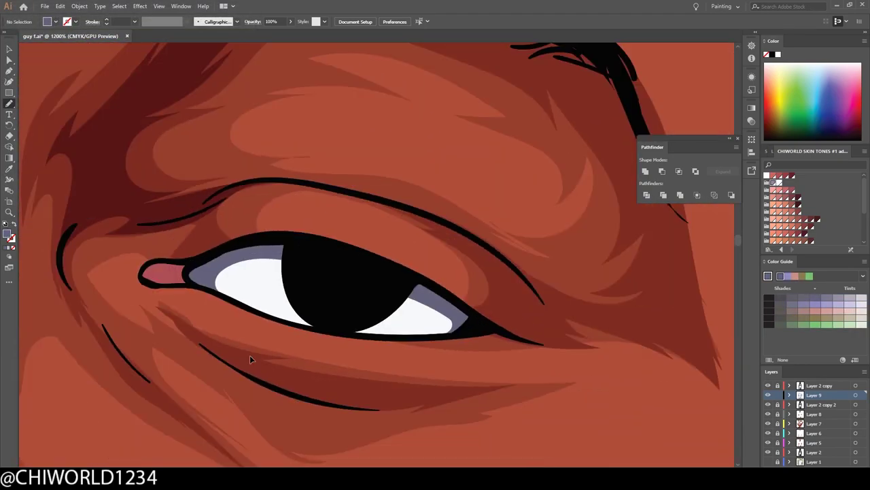
scroll(382, 412, down, 3)
Switch to the Eyedropper to sample the cap colour from the artwork
key(i)
scroll(381, 413, down, 2)
scroll(381, 238, up, 5)
Sample the beanie blue and pencil dark shadows along the brim and the side fold
scroll(380, 238, down, 1)
click(381, 95)
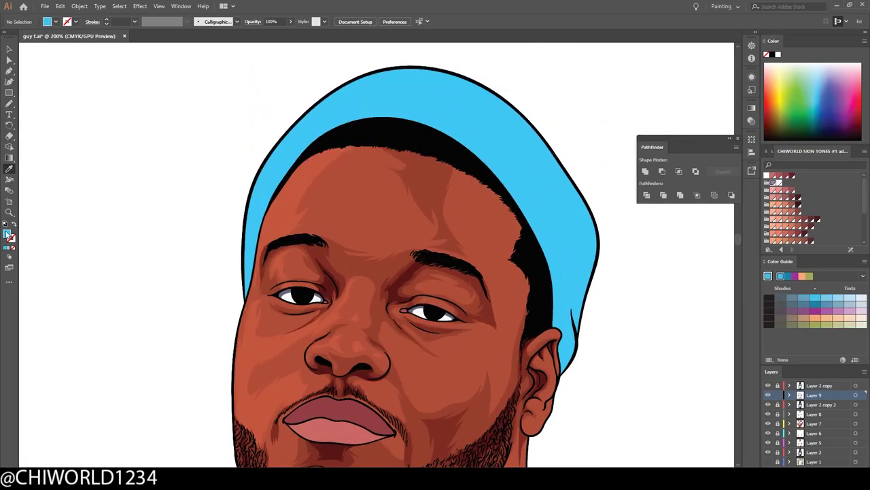
click(10, 102)
scroll(340, 204, up, 3)
drag(259, 292, 334, 194)
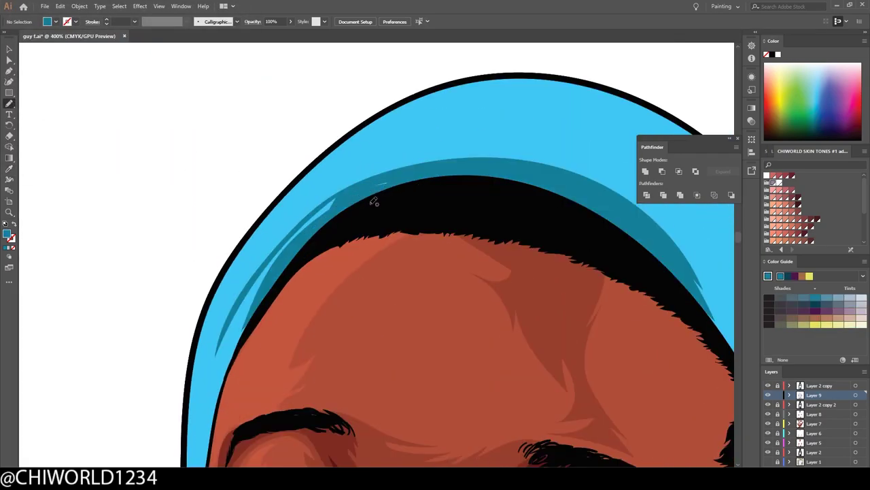
scroll(511, 377, down, 2)
scroll(511, 377, up, 1)
scroll(395, 325, up, 3)
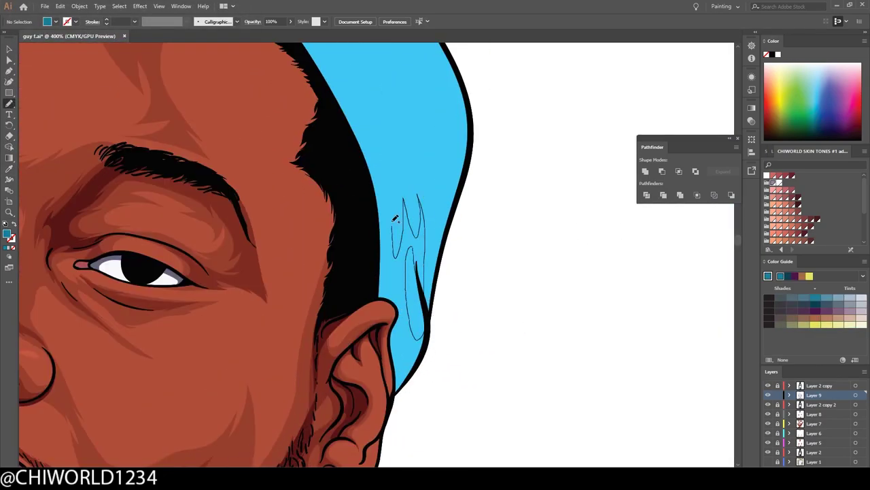
scroll(395, 218, down, 3)
scroll(569, 451, up, 3)
drag(381, 326, 358, 255)
scroll(213, 118, down, 5)
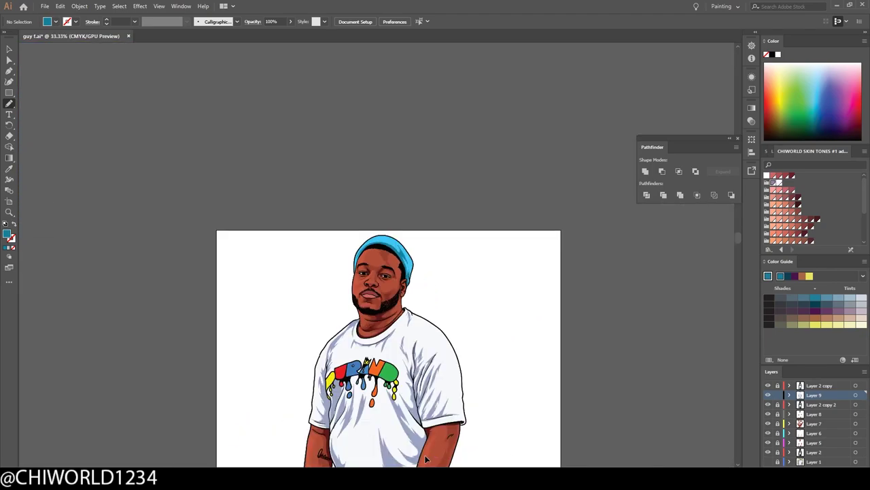
scroll(384, 414, up, 3)
scroll(383, 408, up, 2)
Draw dark teal zigzag fold shadows across the blue shorts
scroll(382, 406, up, 2)
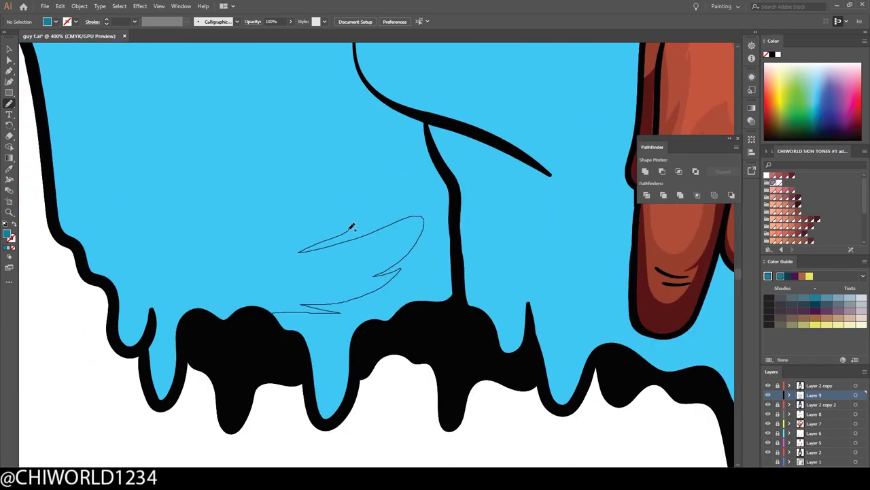
drag(351, 226, 451, 304)
scroll(451, 305, up, 2)
scroll(553, 307, down, 4)
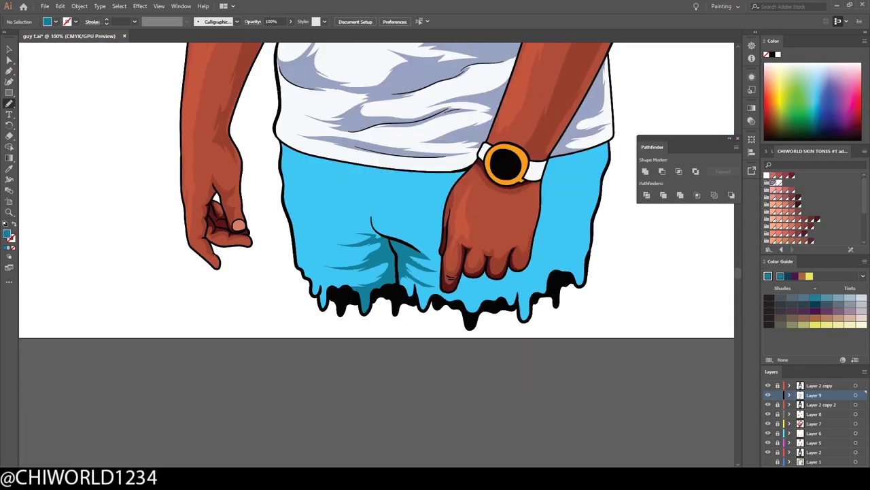
scroll(367, 136, up, 2)
scroll(325, 220, down, 2)
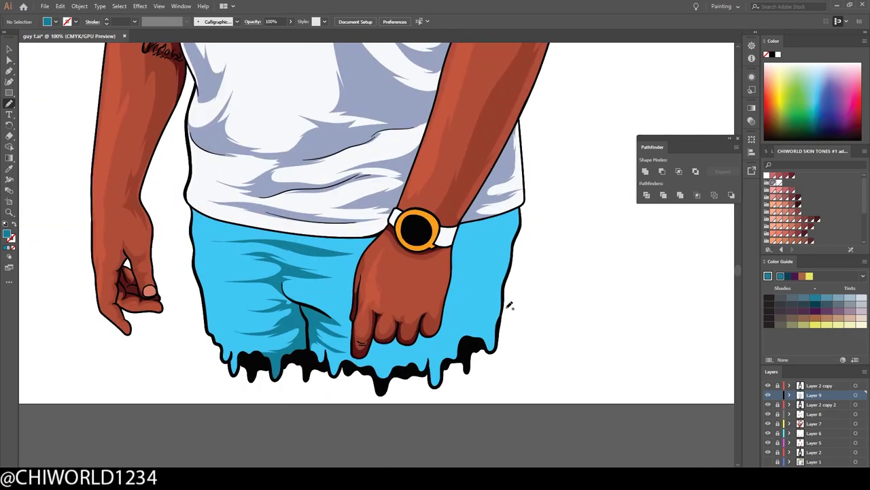
scroll(510, 301, up, 3)
drag(462, 383, 475, 148)
drag(430, 276, 282, 435)
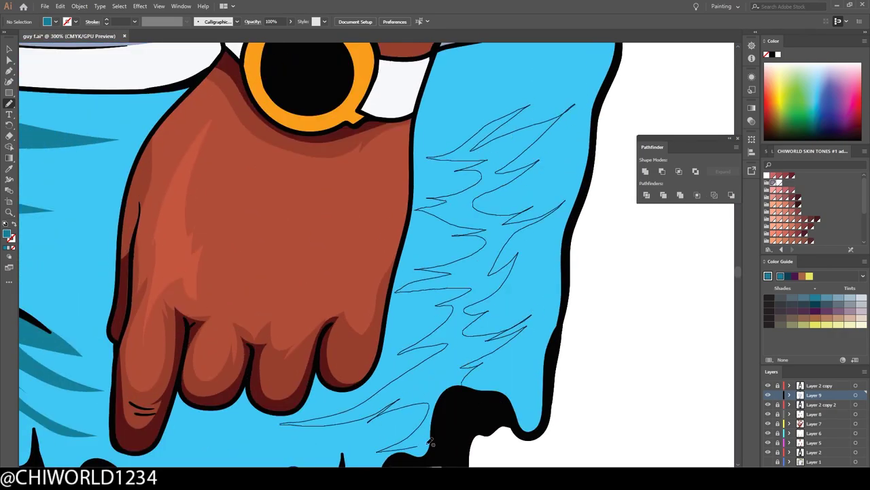
scroll(685, 398, down, 3)
scroll(686, 399, up, 4)
drag(167, 408, 451, 191)
scroll(451, 191, down, 3)
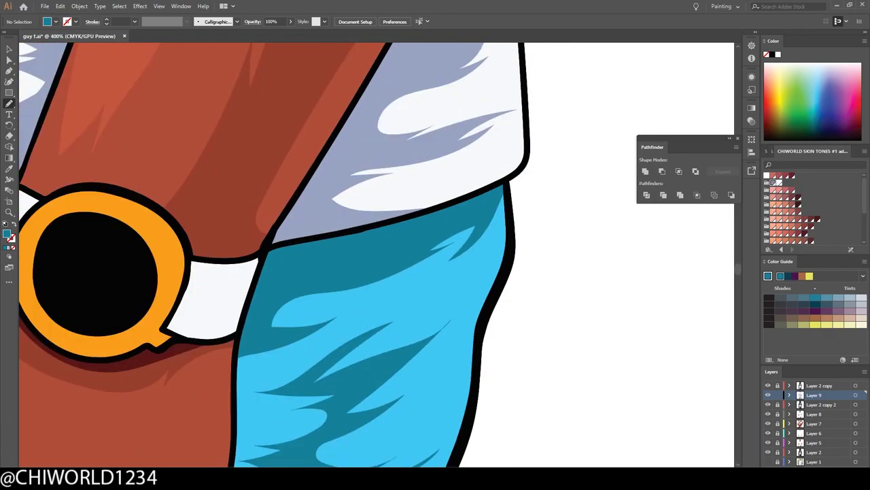
scroll(392, 454, down, 1)
scroll(272, 243, up, 2)
scroll(640, 300, down, 5)
scroll(640, 300, up, 2)
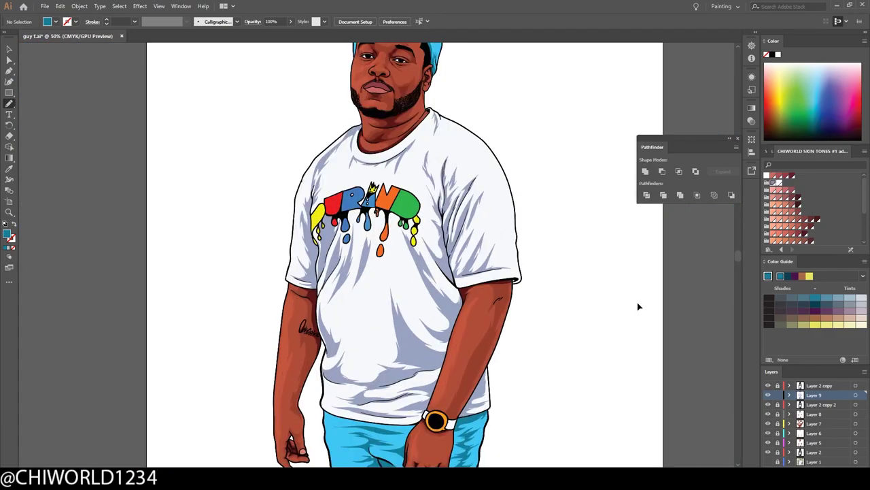
scroll(637, 302, up, 3)
scroll(621, 297, up, 1)
scroll(693, 254, up, 1)
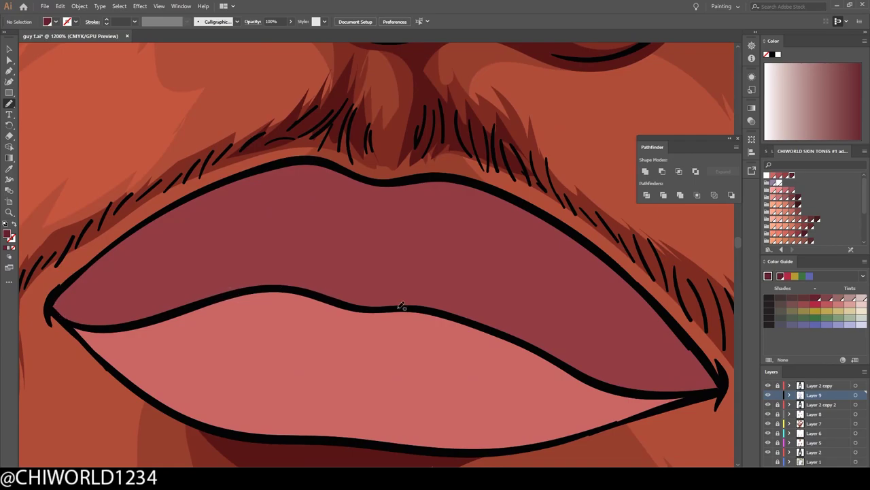
Add a highlight shape on the upper lip and a shadow shape on the lower lip
drag(342, 272, 338, 280)
scroll(89, 317, down, 2)
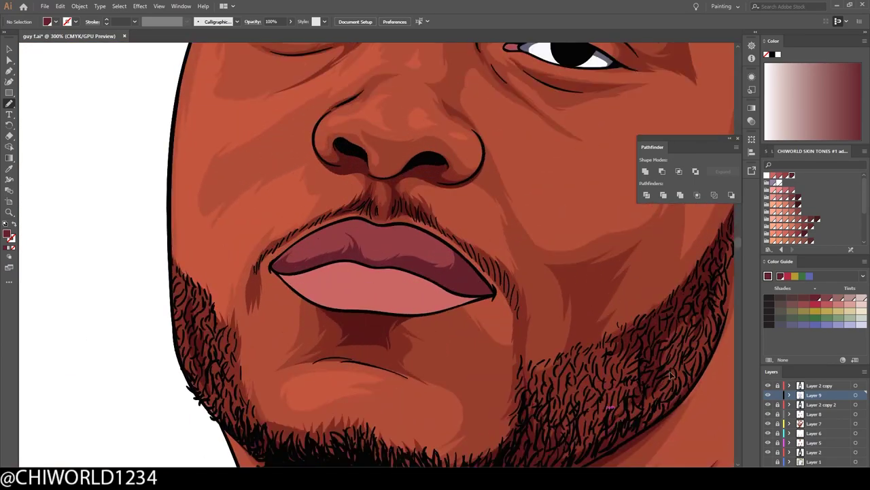
scroll(90, 317, up, 2)
drag(225, 286, 336, 457)
scroll(335, 457, right, 2)
scroll(381, 429, down, 1)
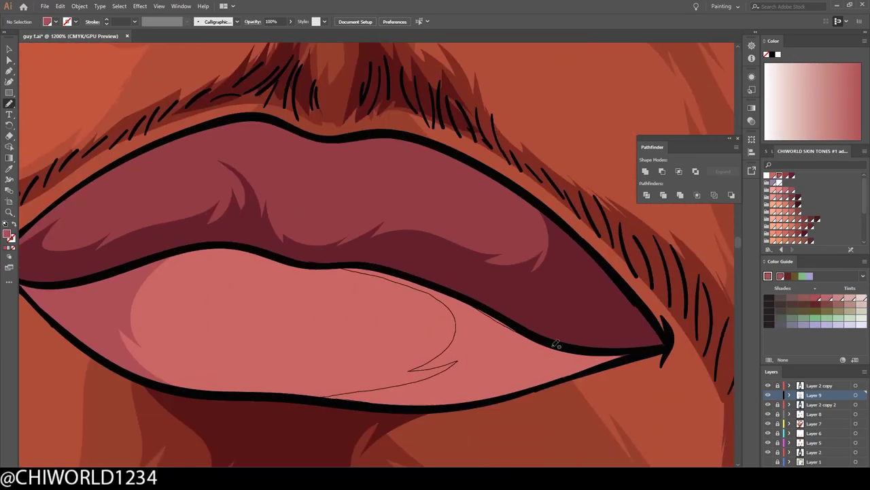
scroll(556, 345, down, 3)
scroll(408, 292, up, 3)
Set the fill to dark brown and pencil shading around the orange watch ring
double_click(7, 234)
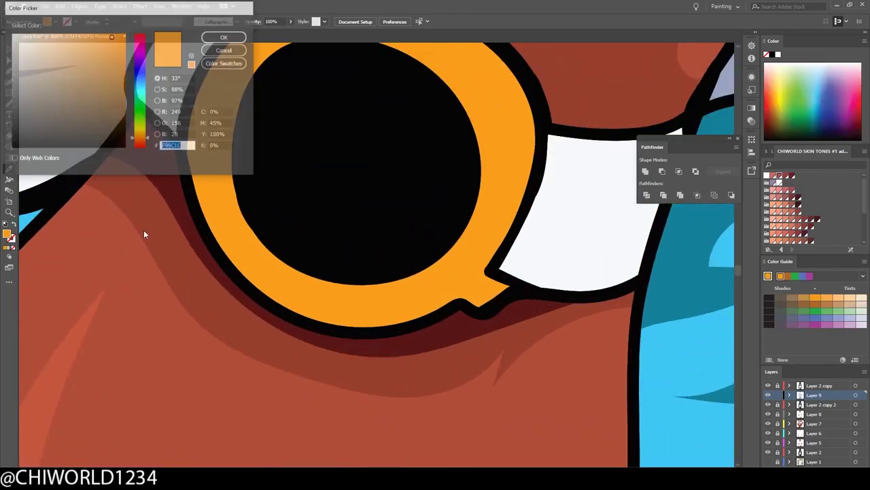
key(Return)
drag(491, 204, 454, 374)
drag(457, 160, 488, 228)
drag(310, 131, 414, 139)
drag(228, 204, 303, 384)
drag(320, 393, 383, 389)
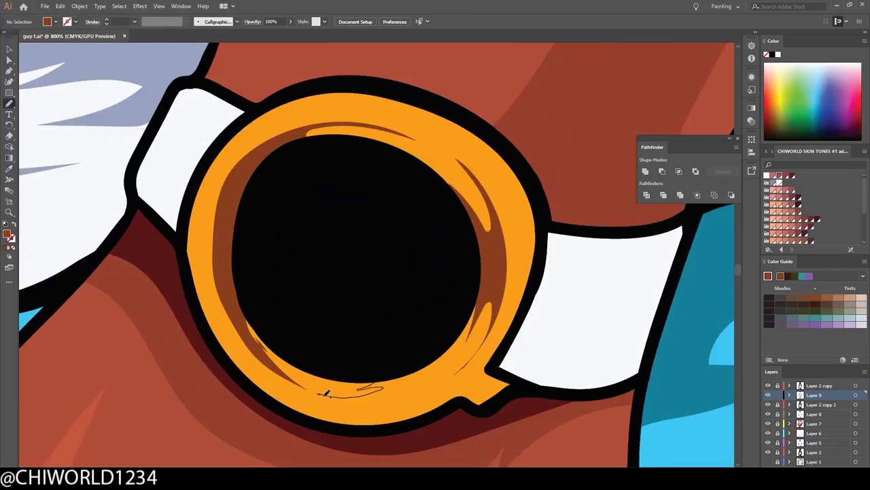
scroll(375, 196, up, 1)
scroll(389, 128, down, 1)
drag(523, 211, 507, 320)
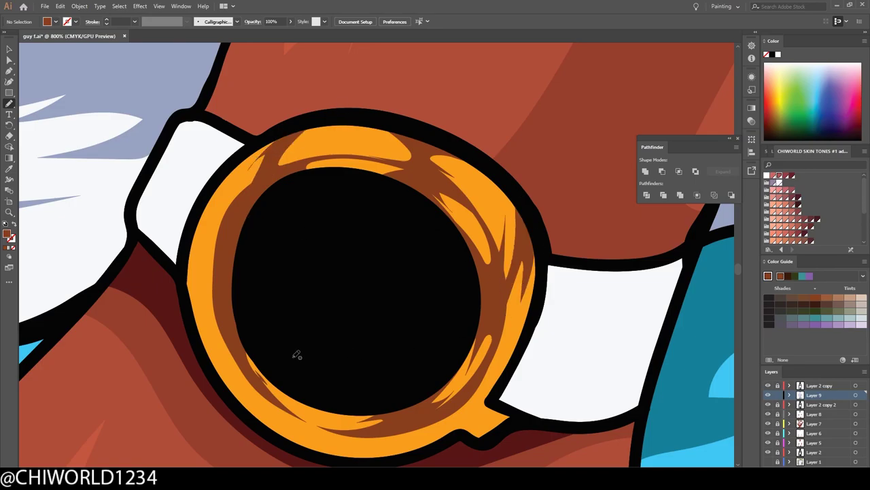
drag(214, 245, 296, 355)
scroll(467, 382, down, 5)
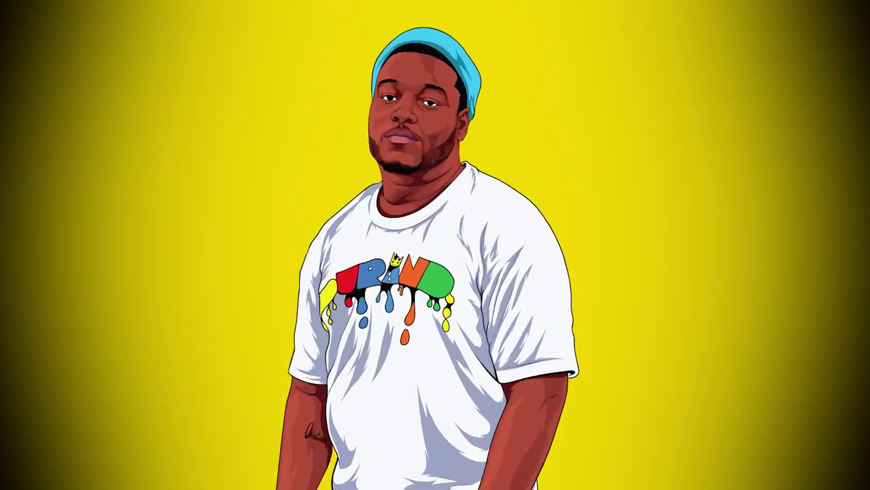